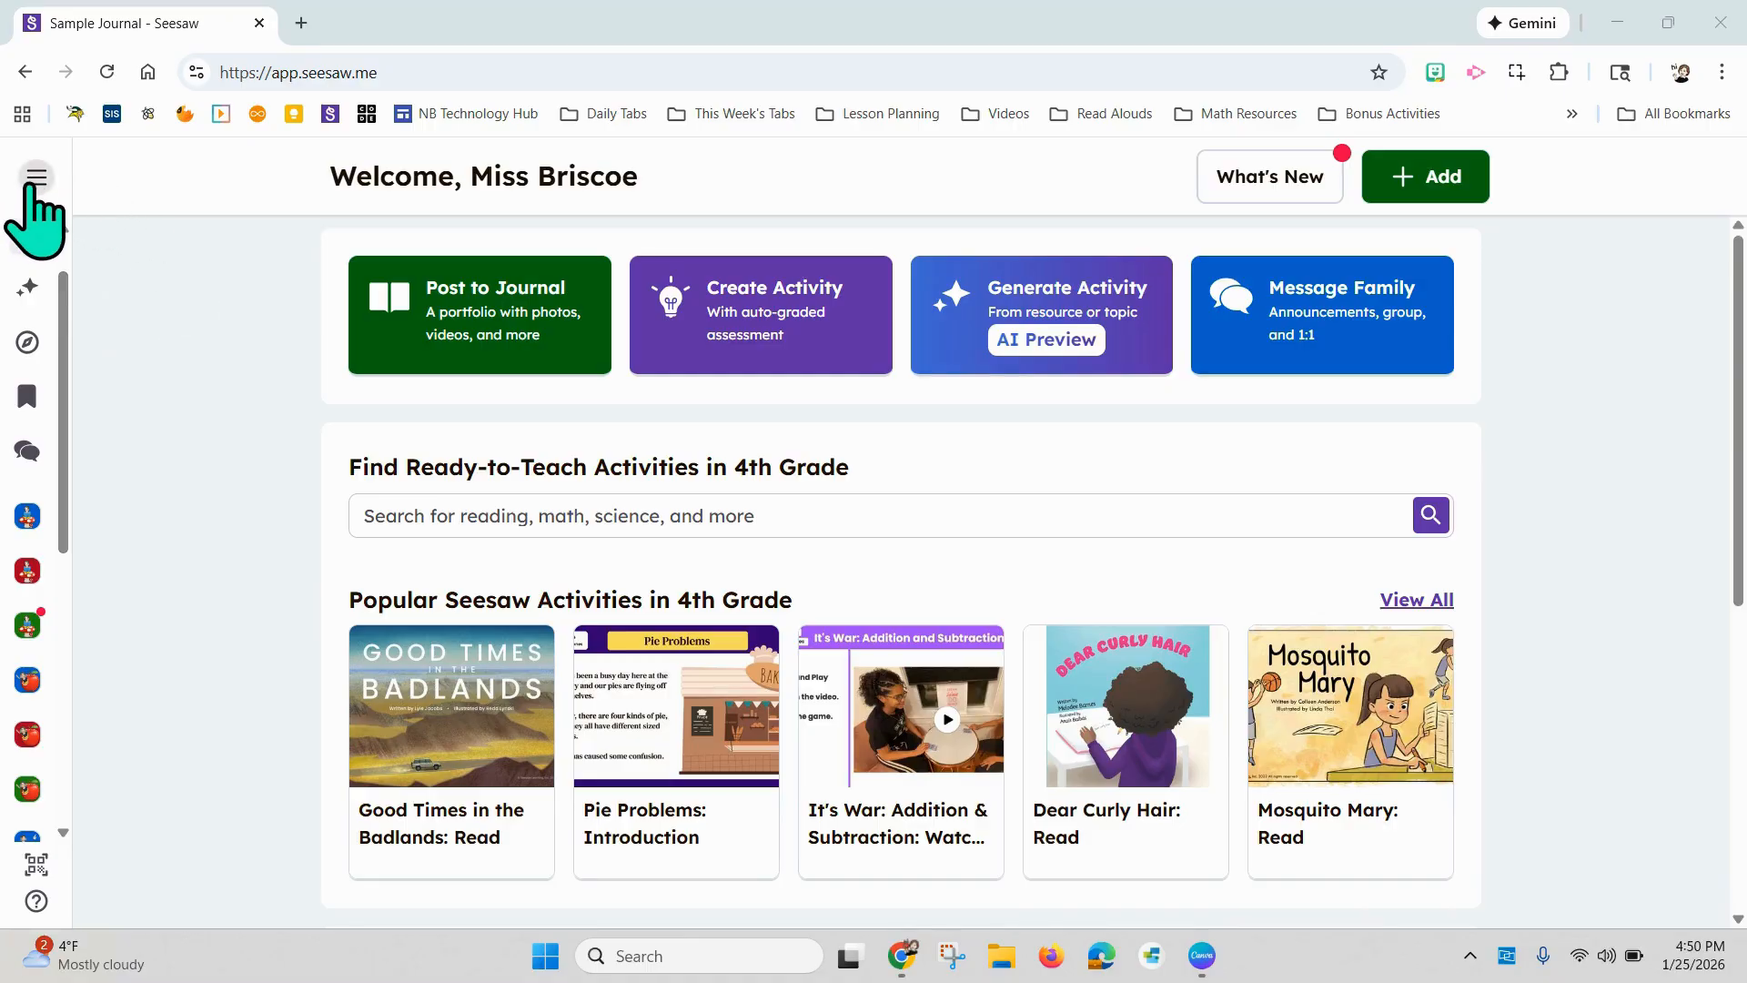
Step: Create a new class named Sample with the 2nd grade level
left_click(35, 177)
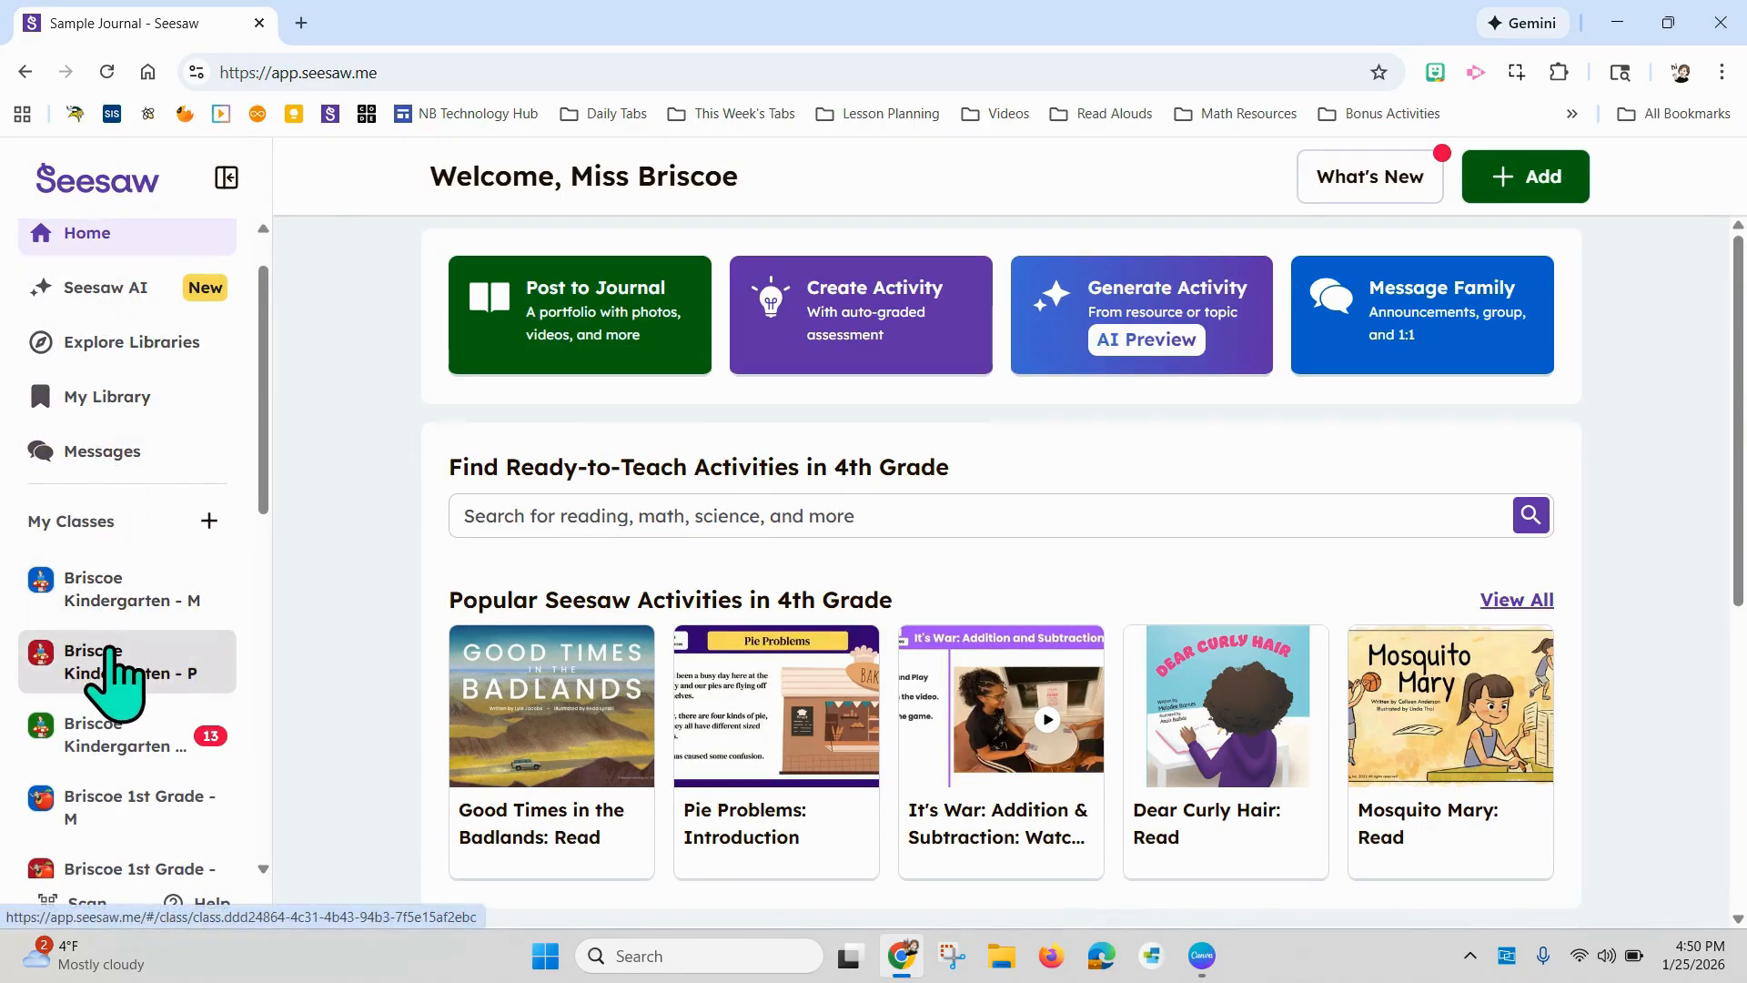
scroll(111, 648, "down", 1)
scroll(113, 675, "up", 1)
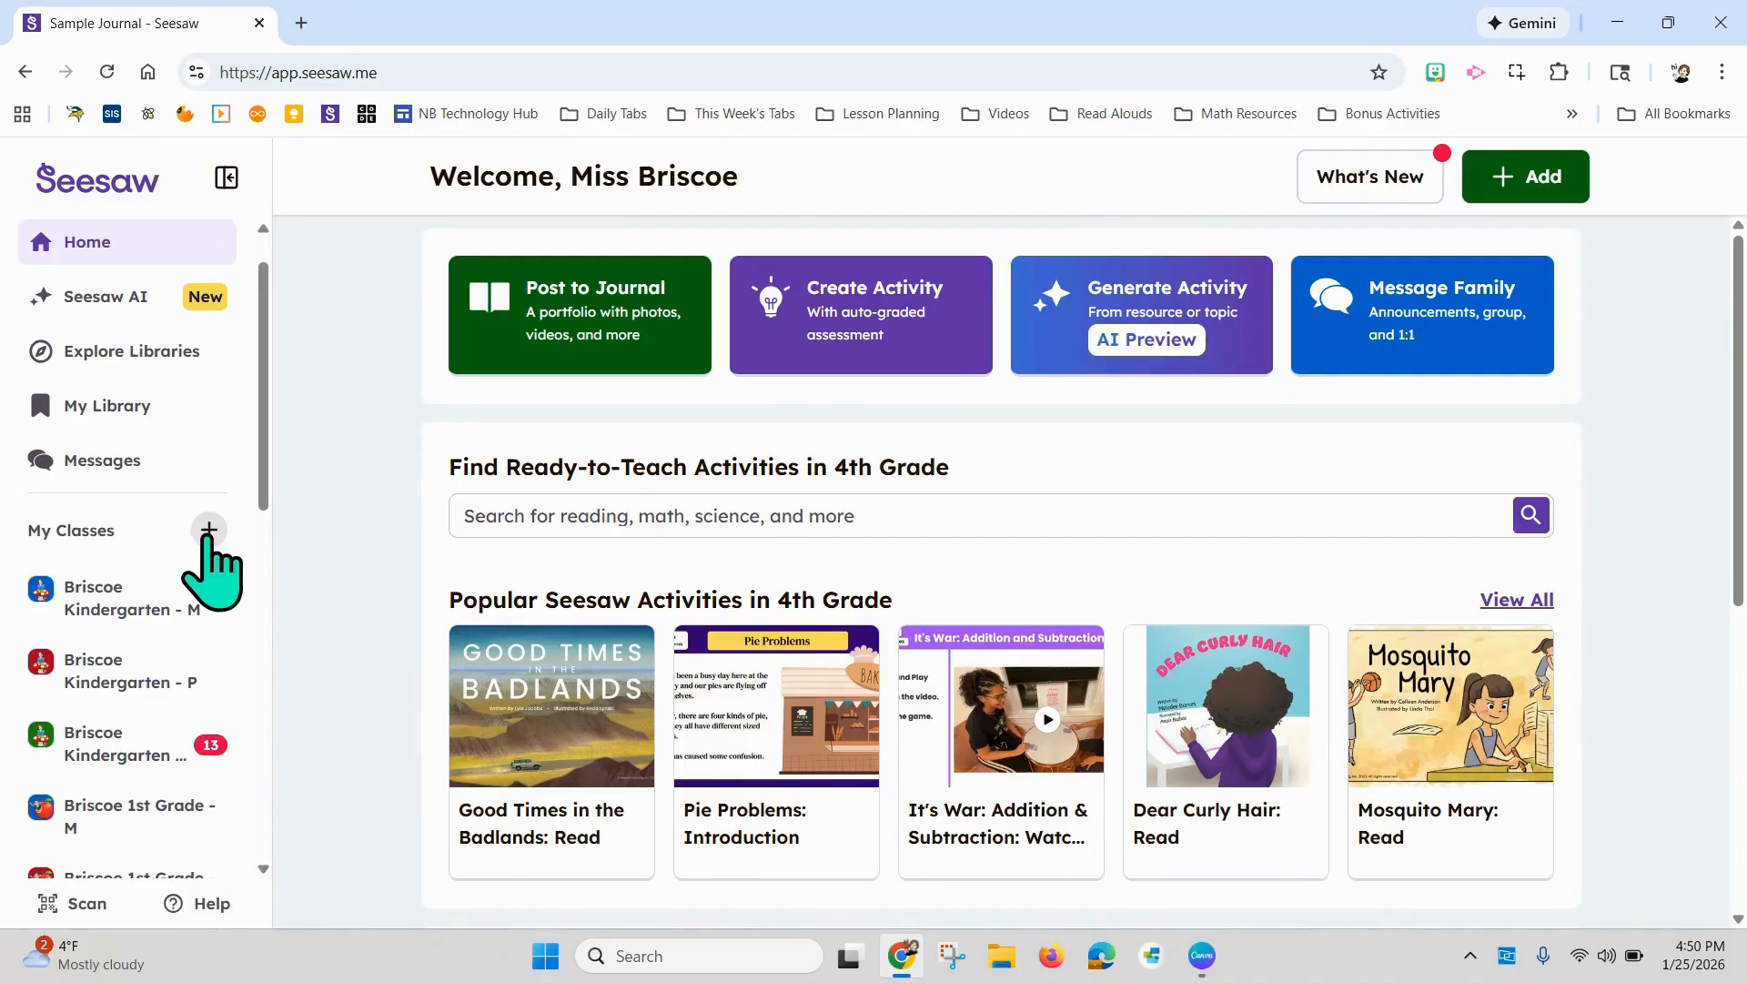
left_click(208, 531)
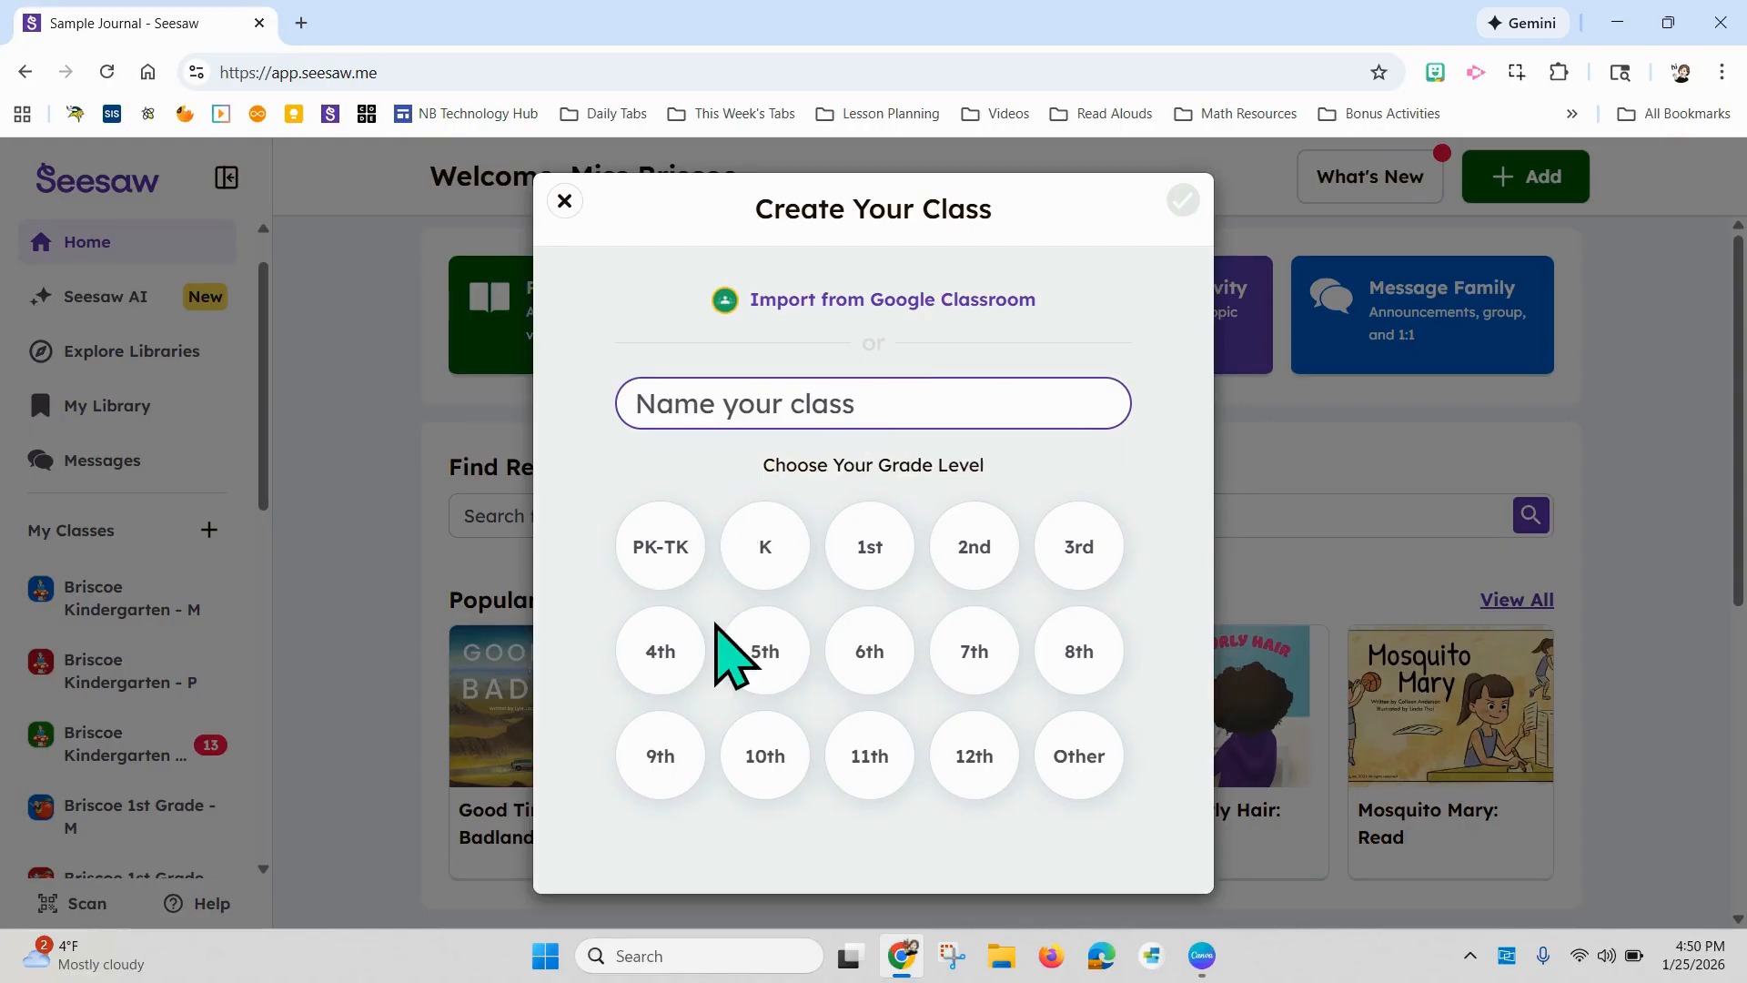
left_click(767, 681)
left_click(867, 754)
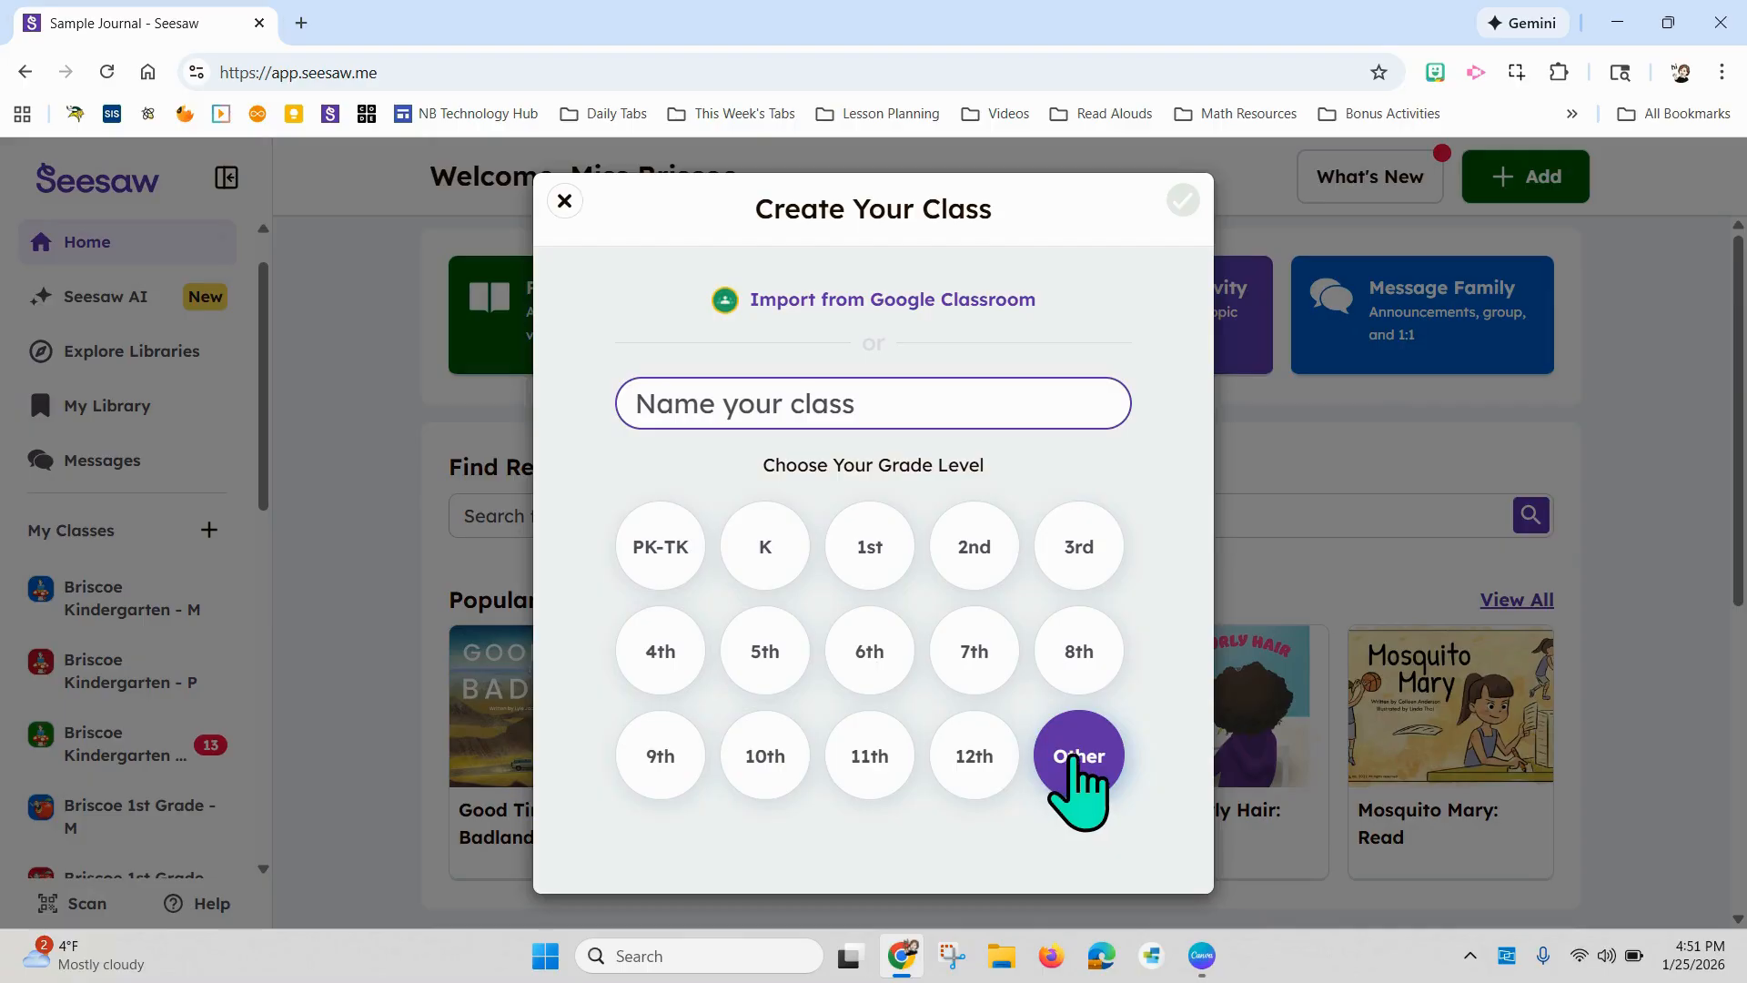
left_click(881, 404)
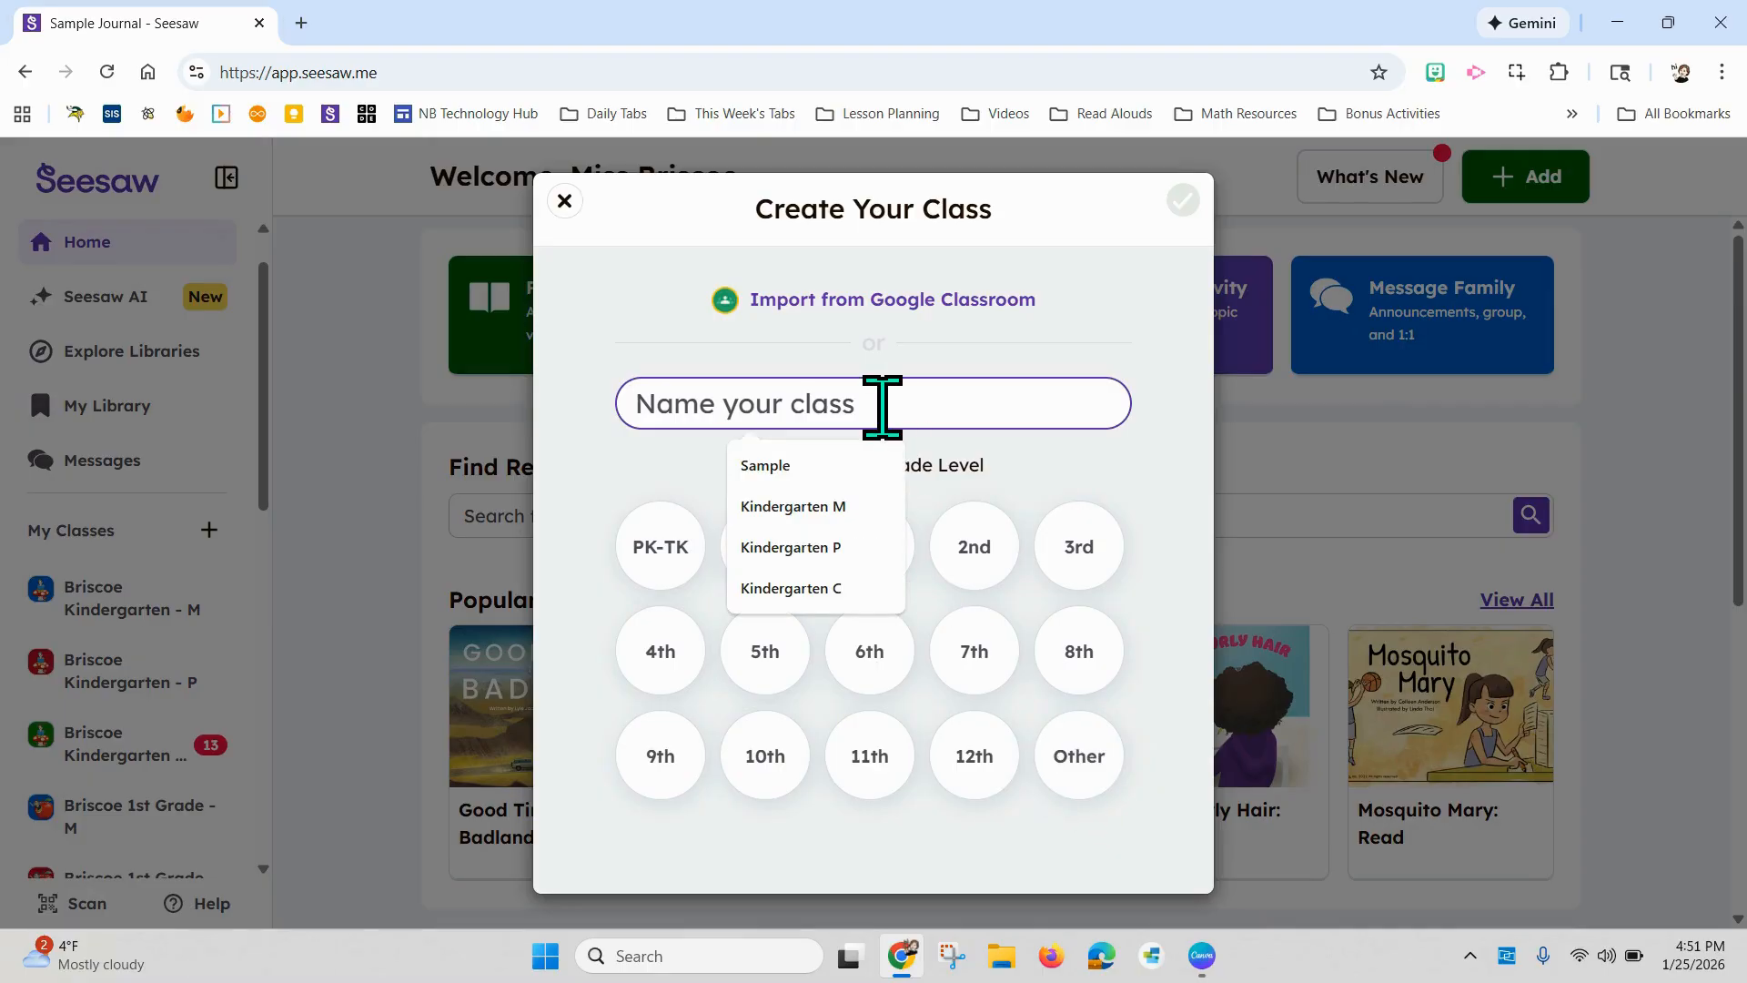
left_click(789, 465)
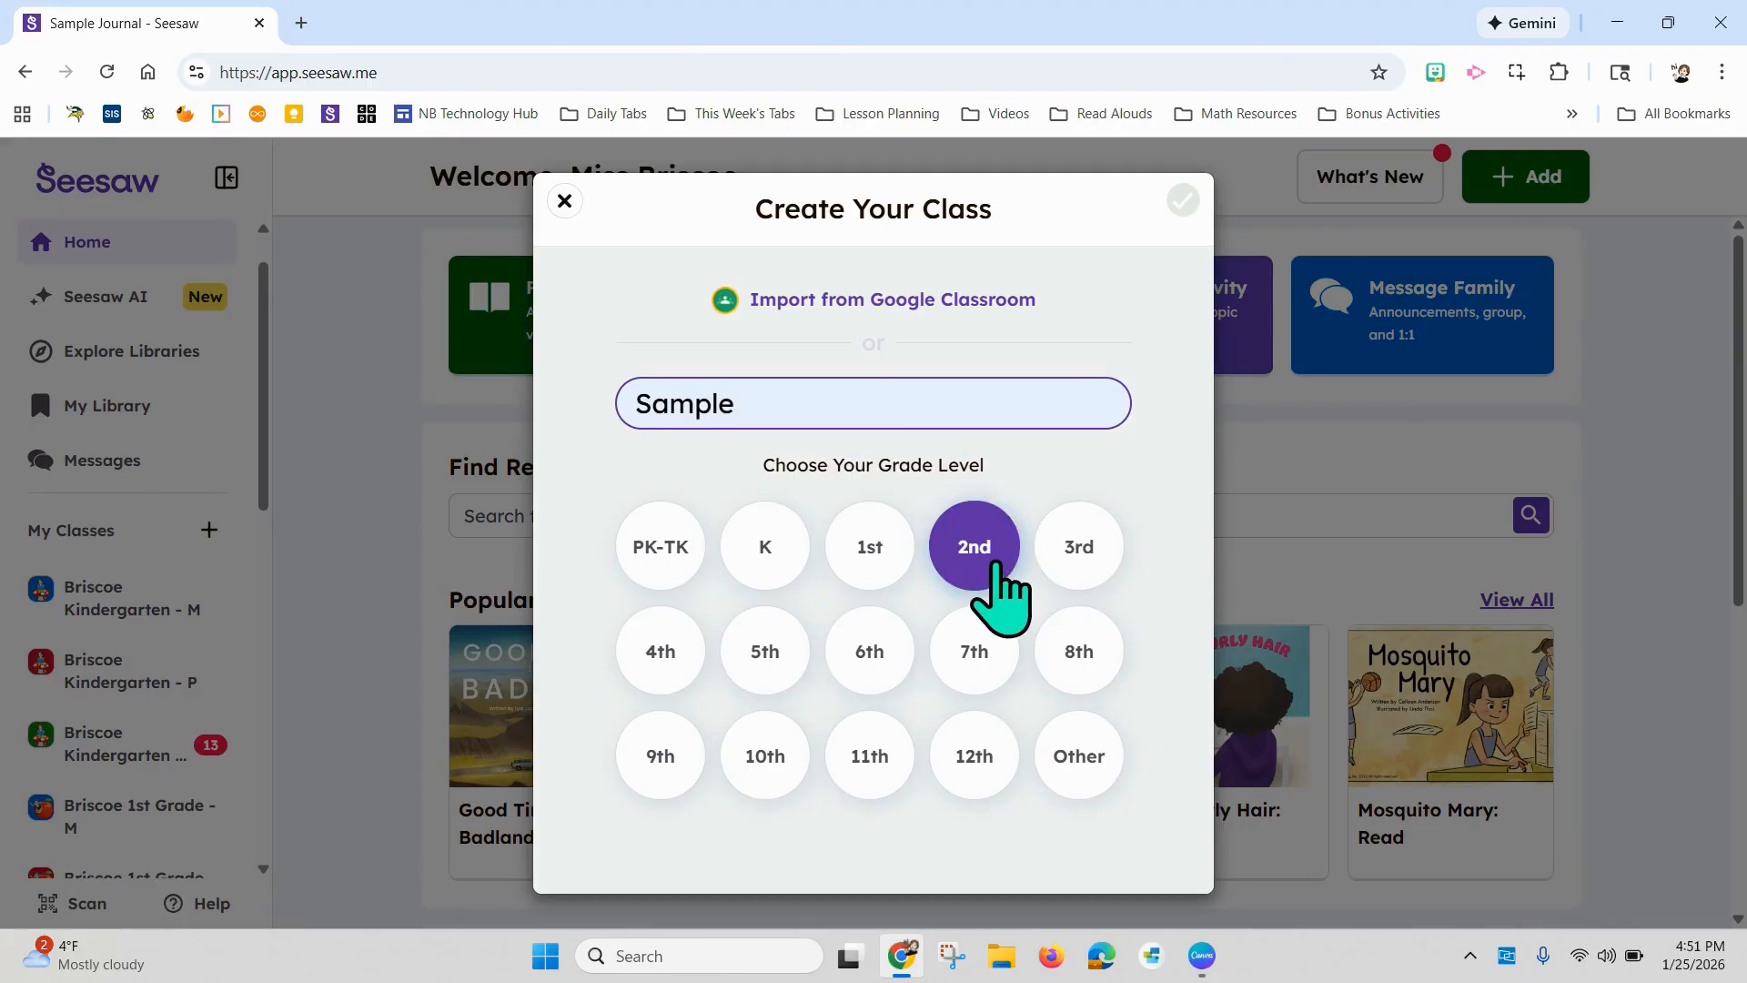
left_click(996, 566)
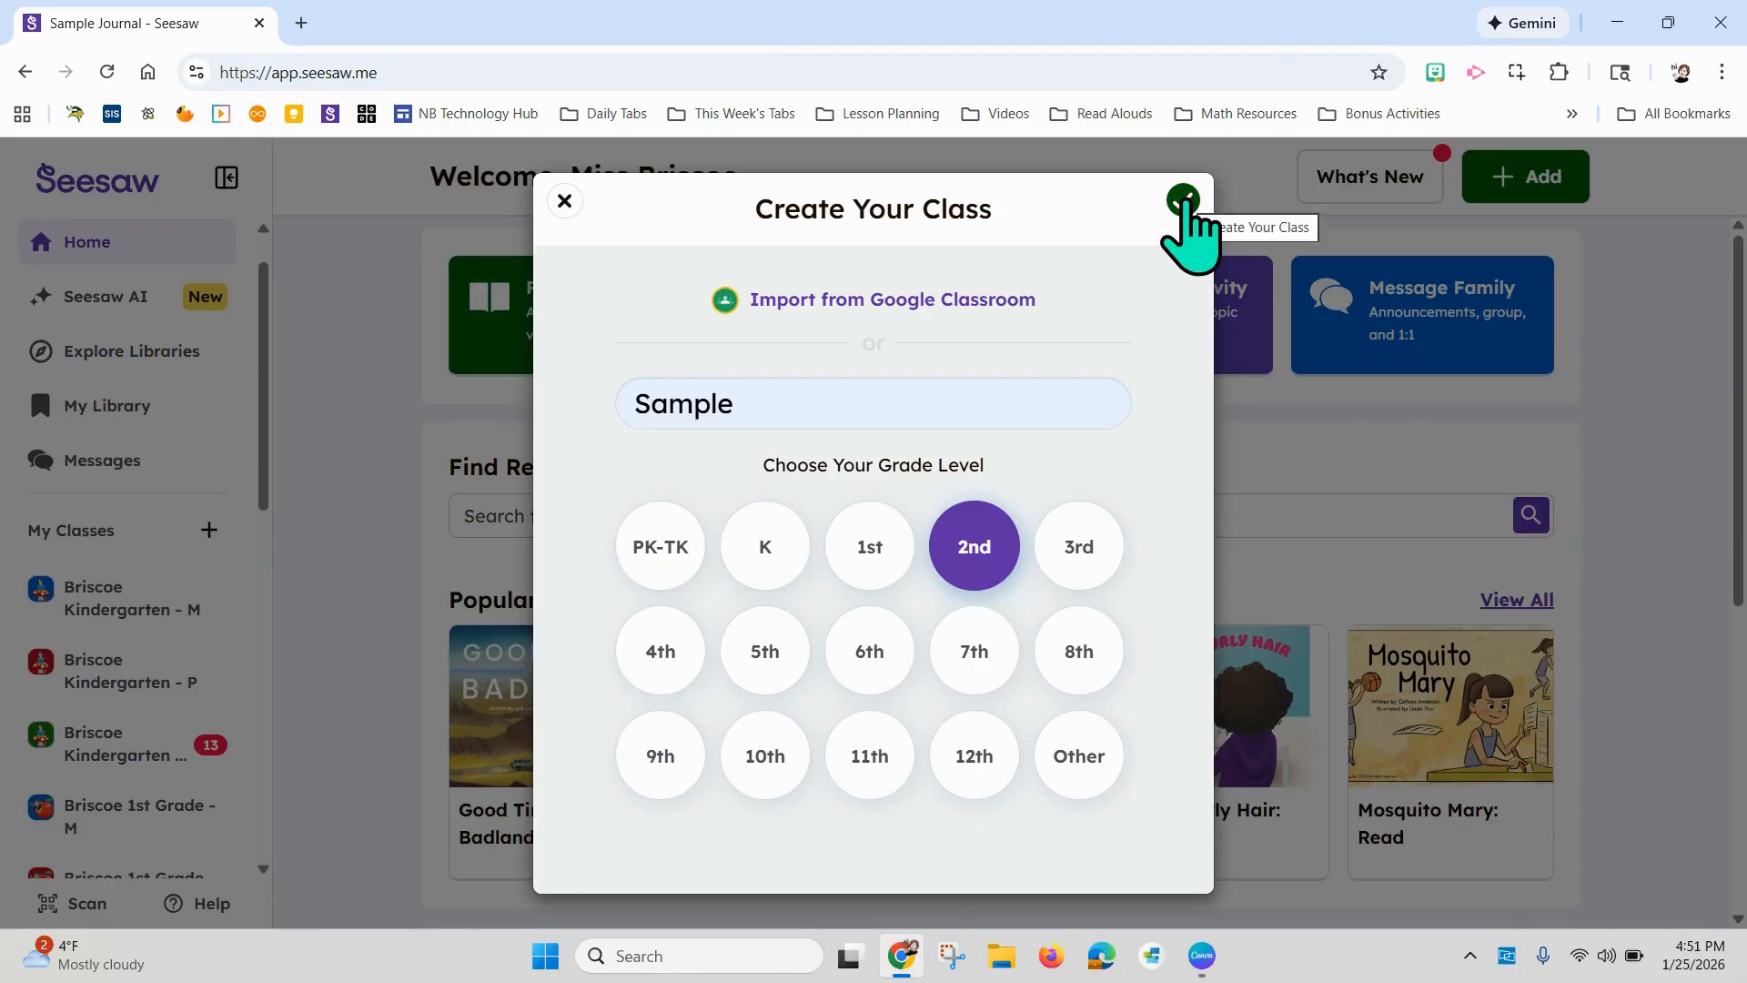
left_click(1183, 200)
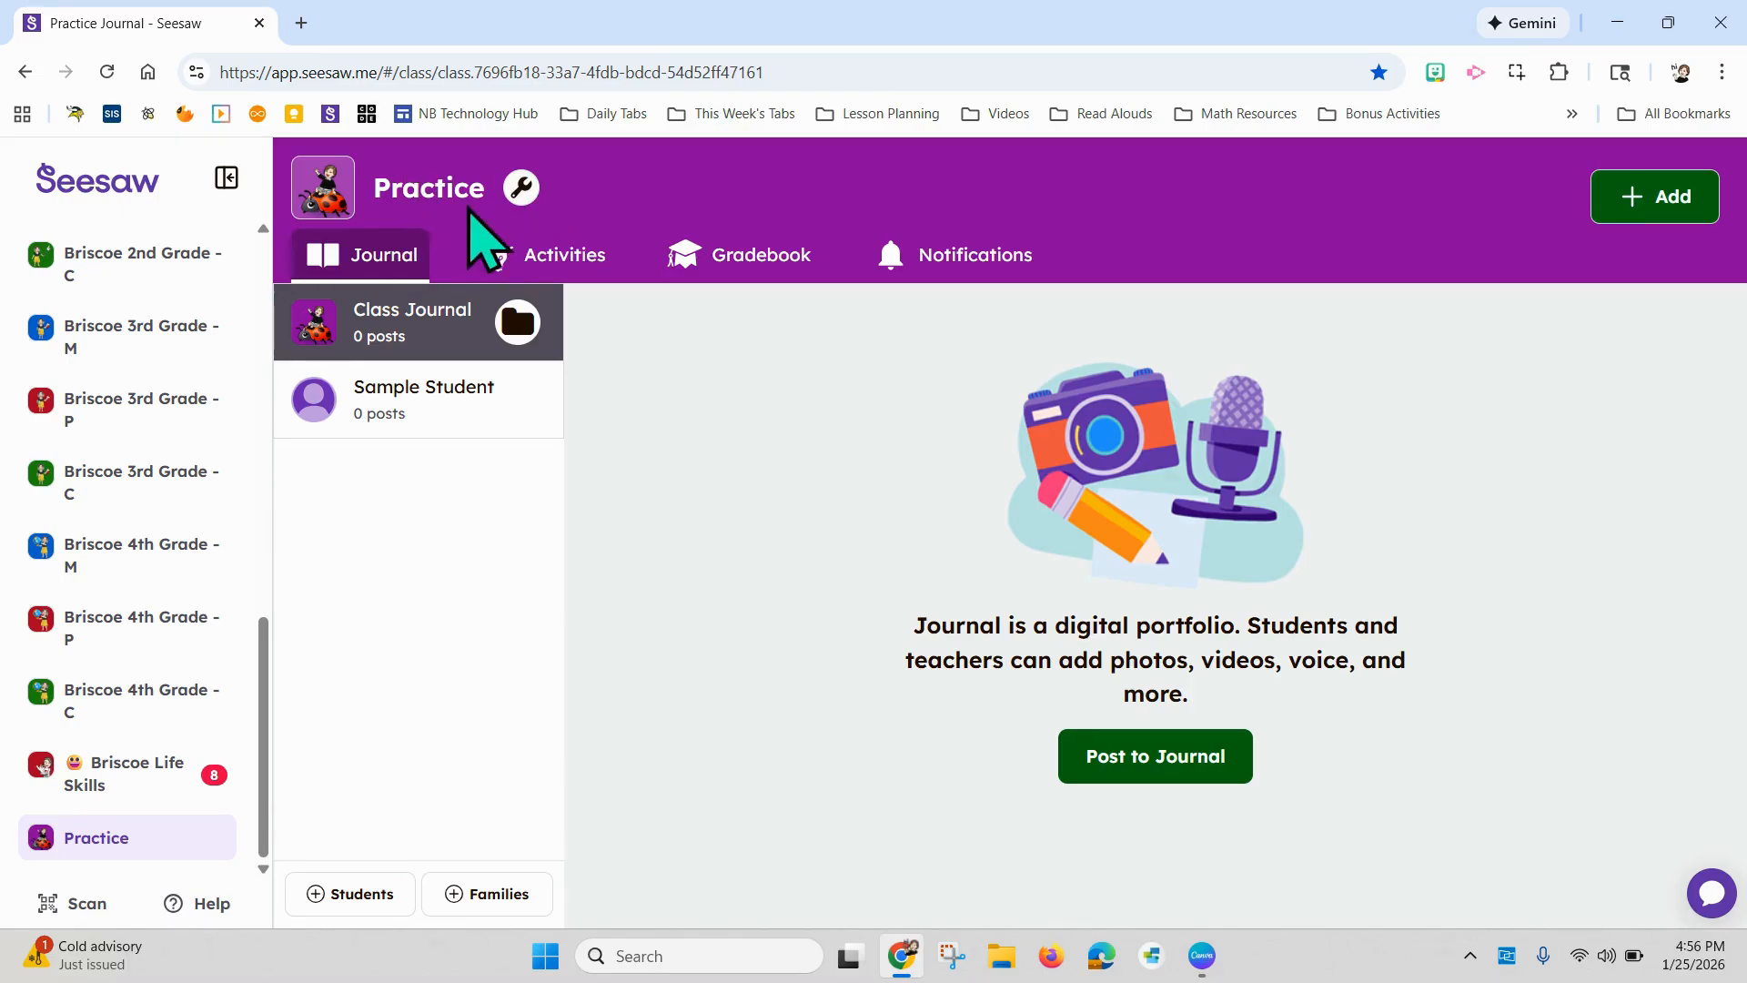
Step: Open the Practice class's settings and examine the available class theme colours and class icons
left_click(521, 189)
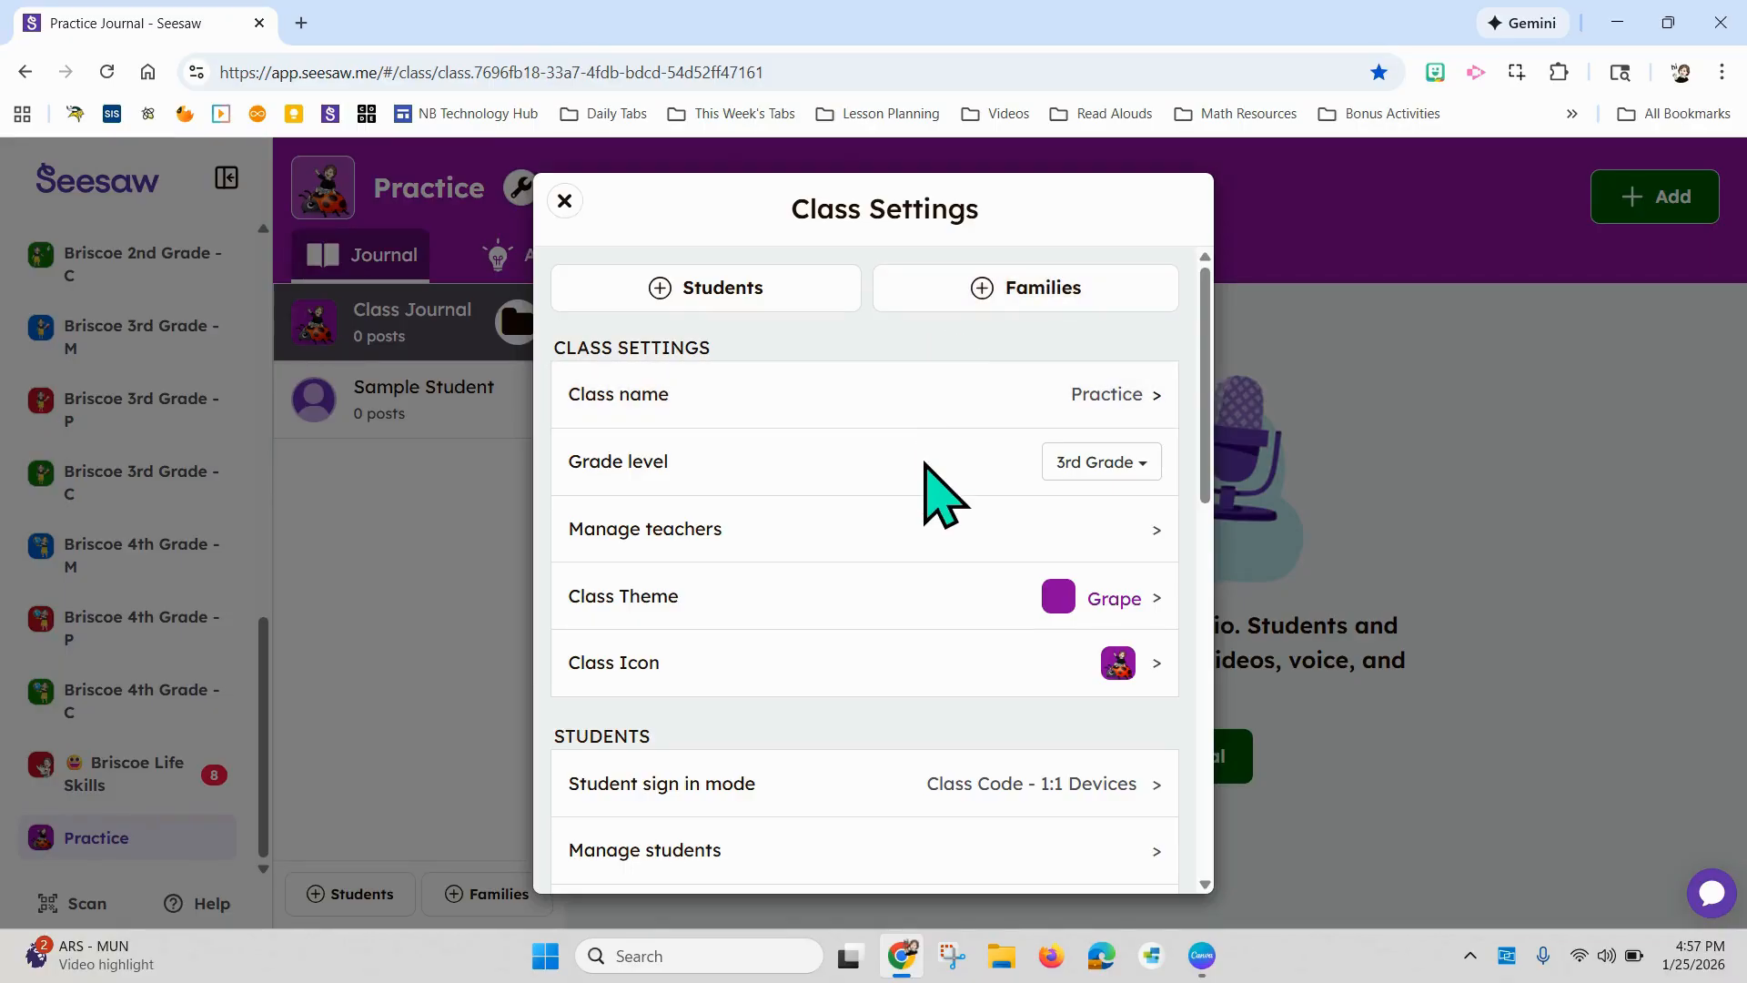
scroll(925, 496, "down", 1)
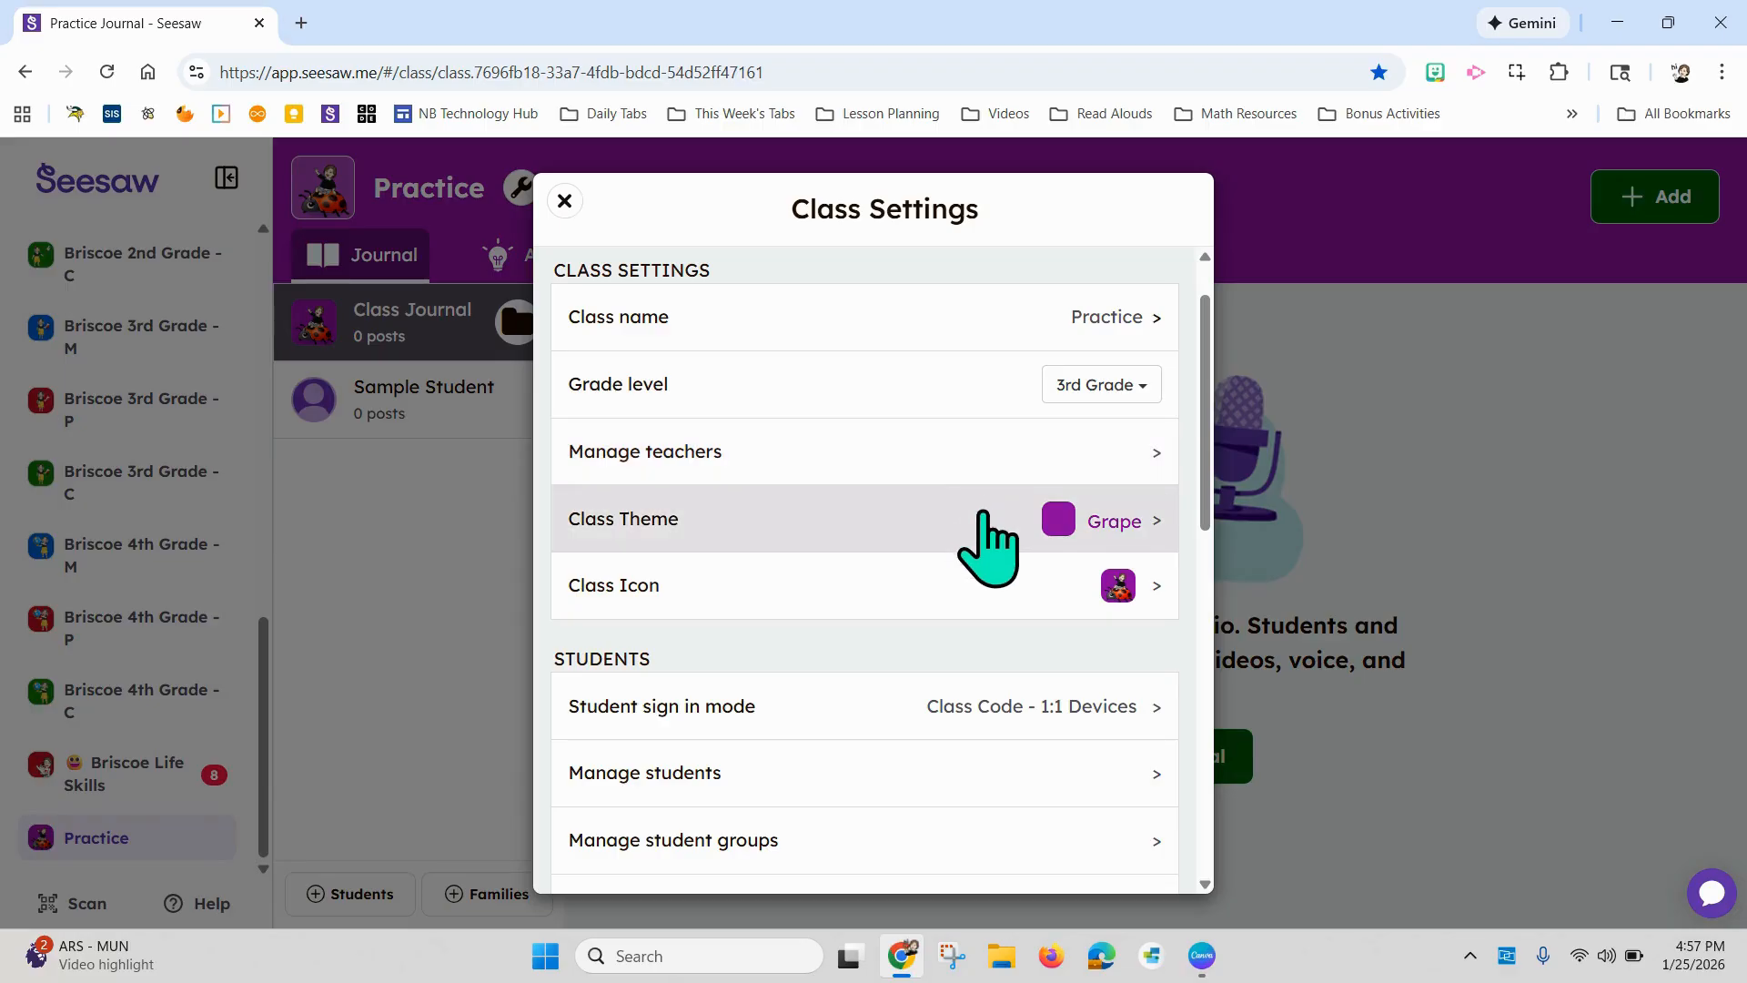
left_click(1104, 532)
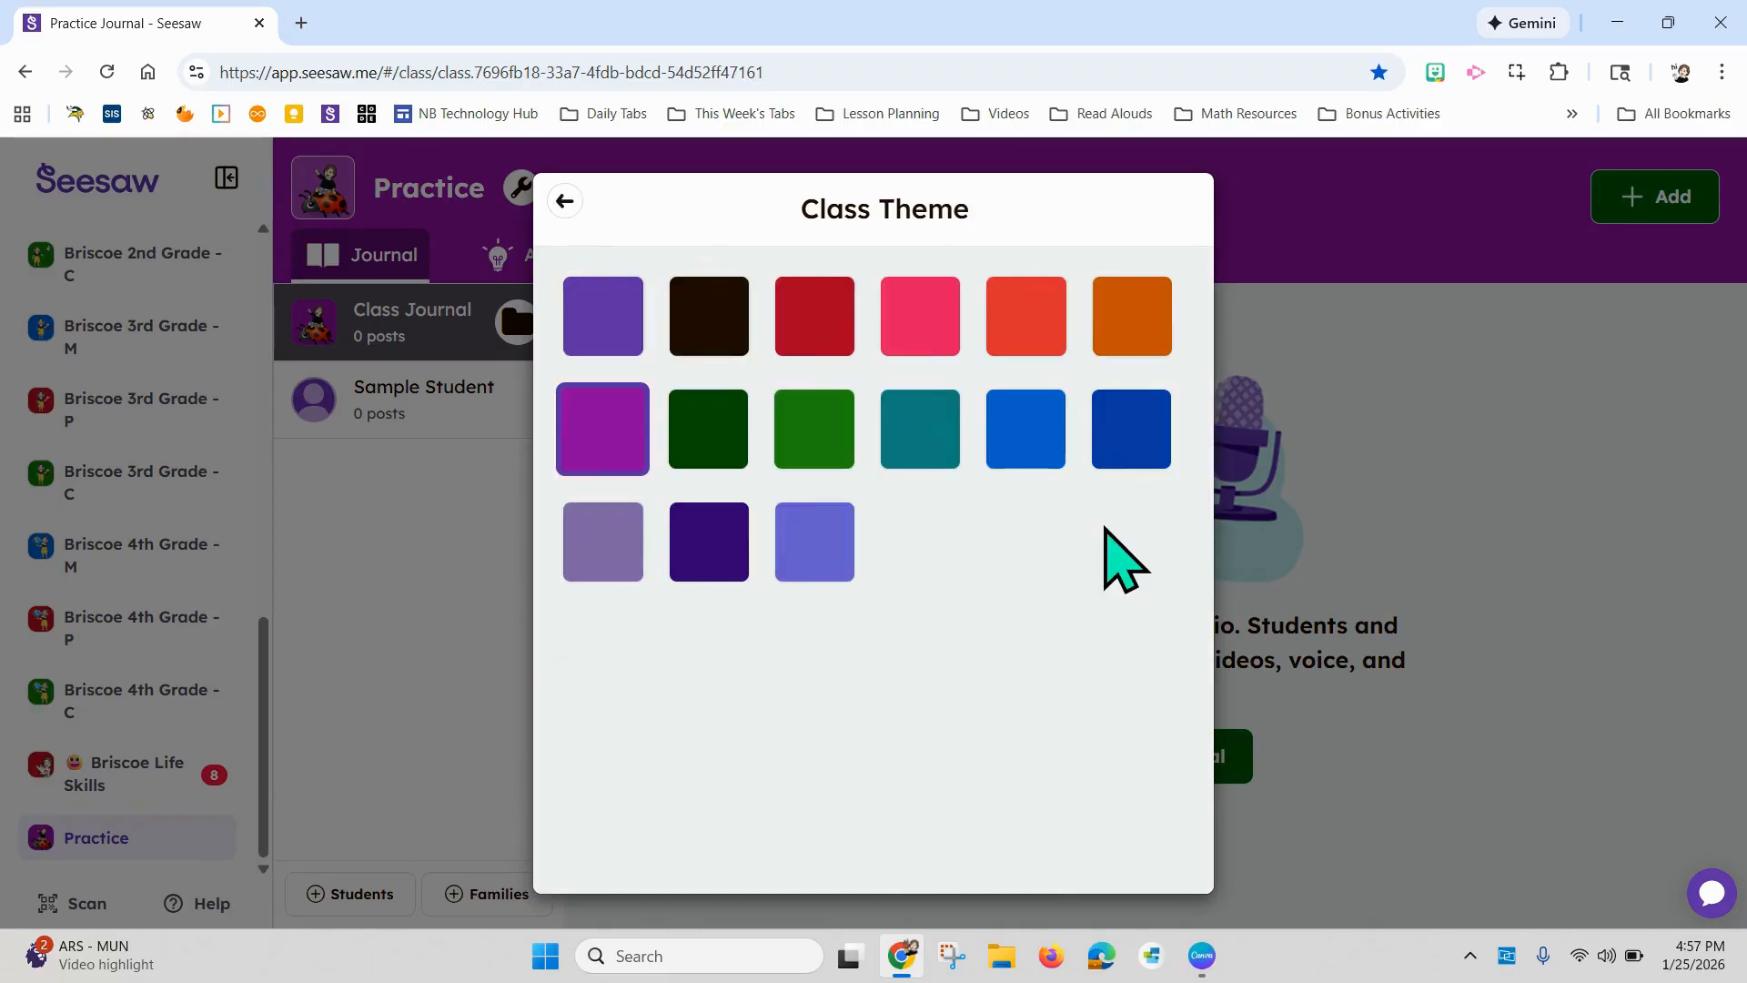
left_click(564, 202)
scroll(819, 637, "down", 1)
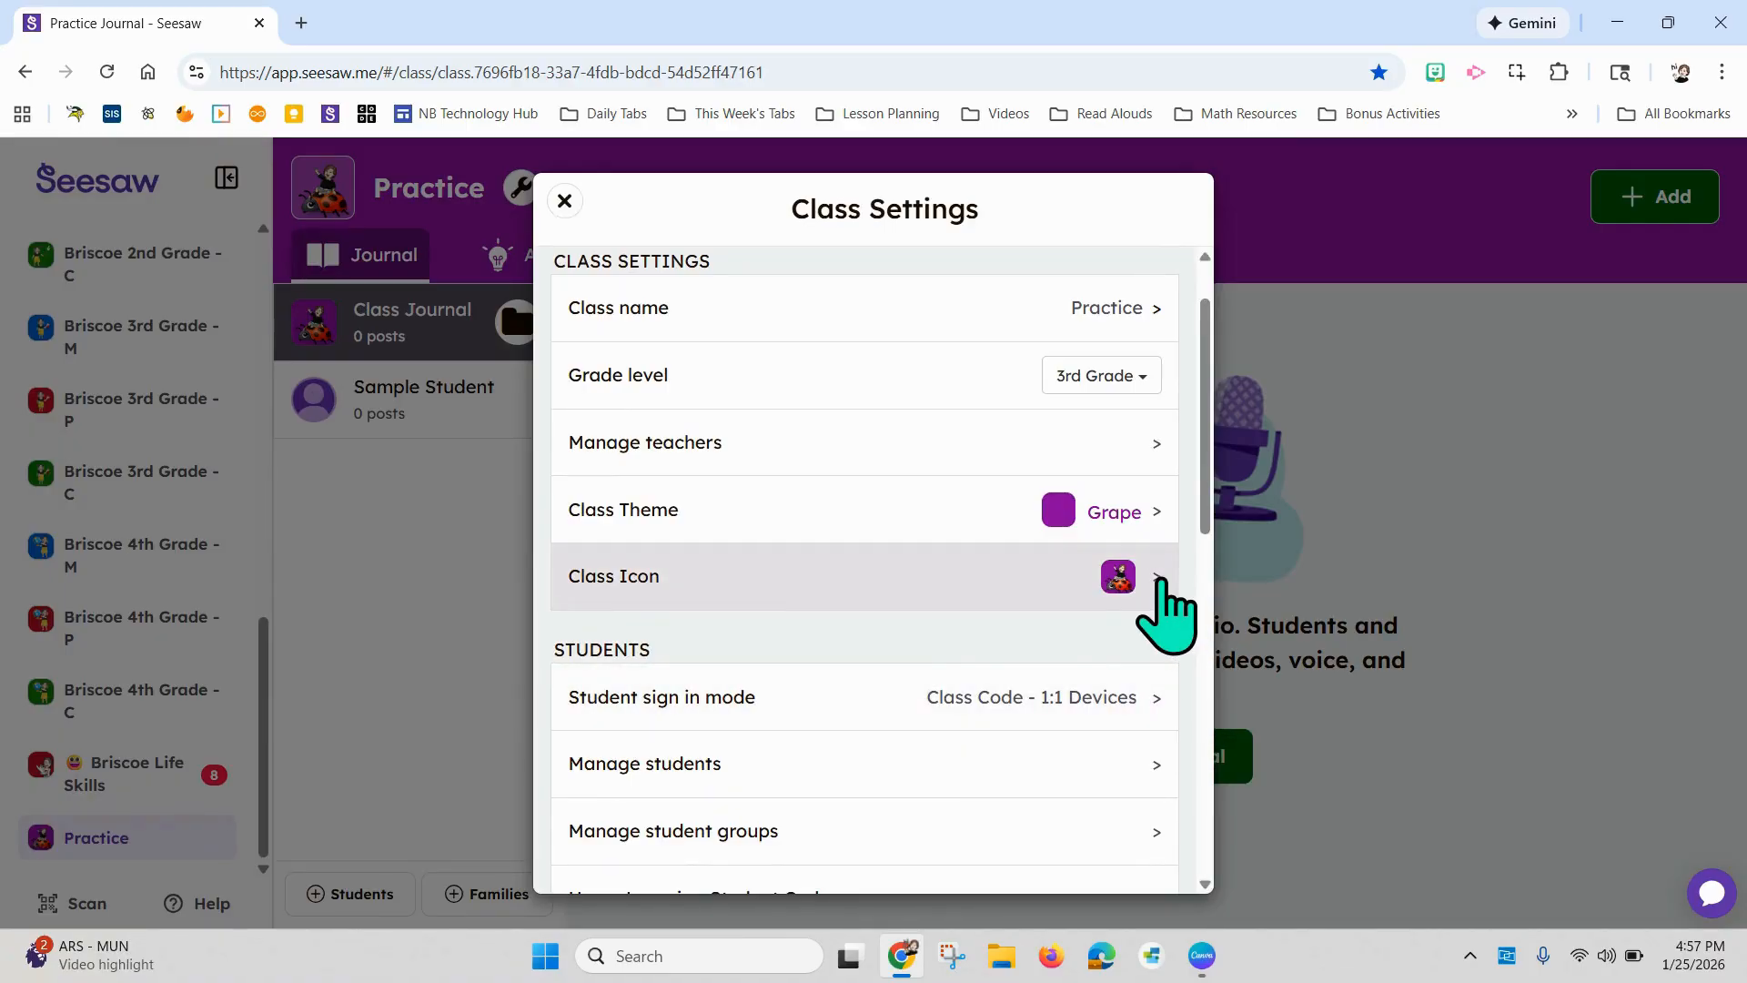
left_click(1167, 619)
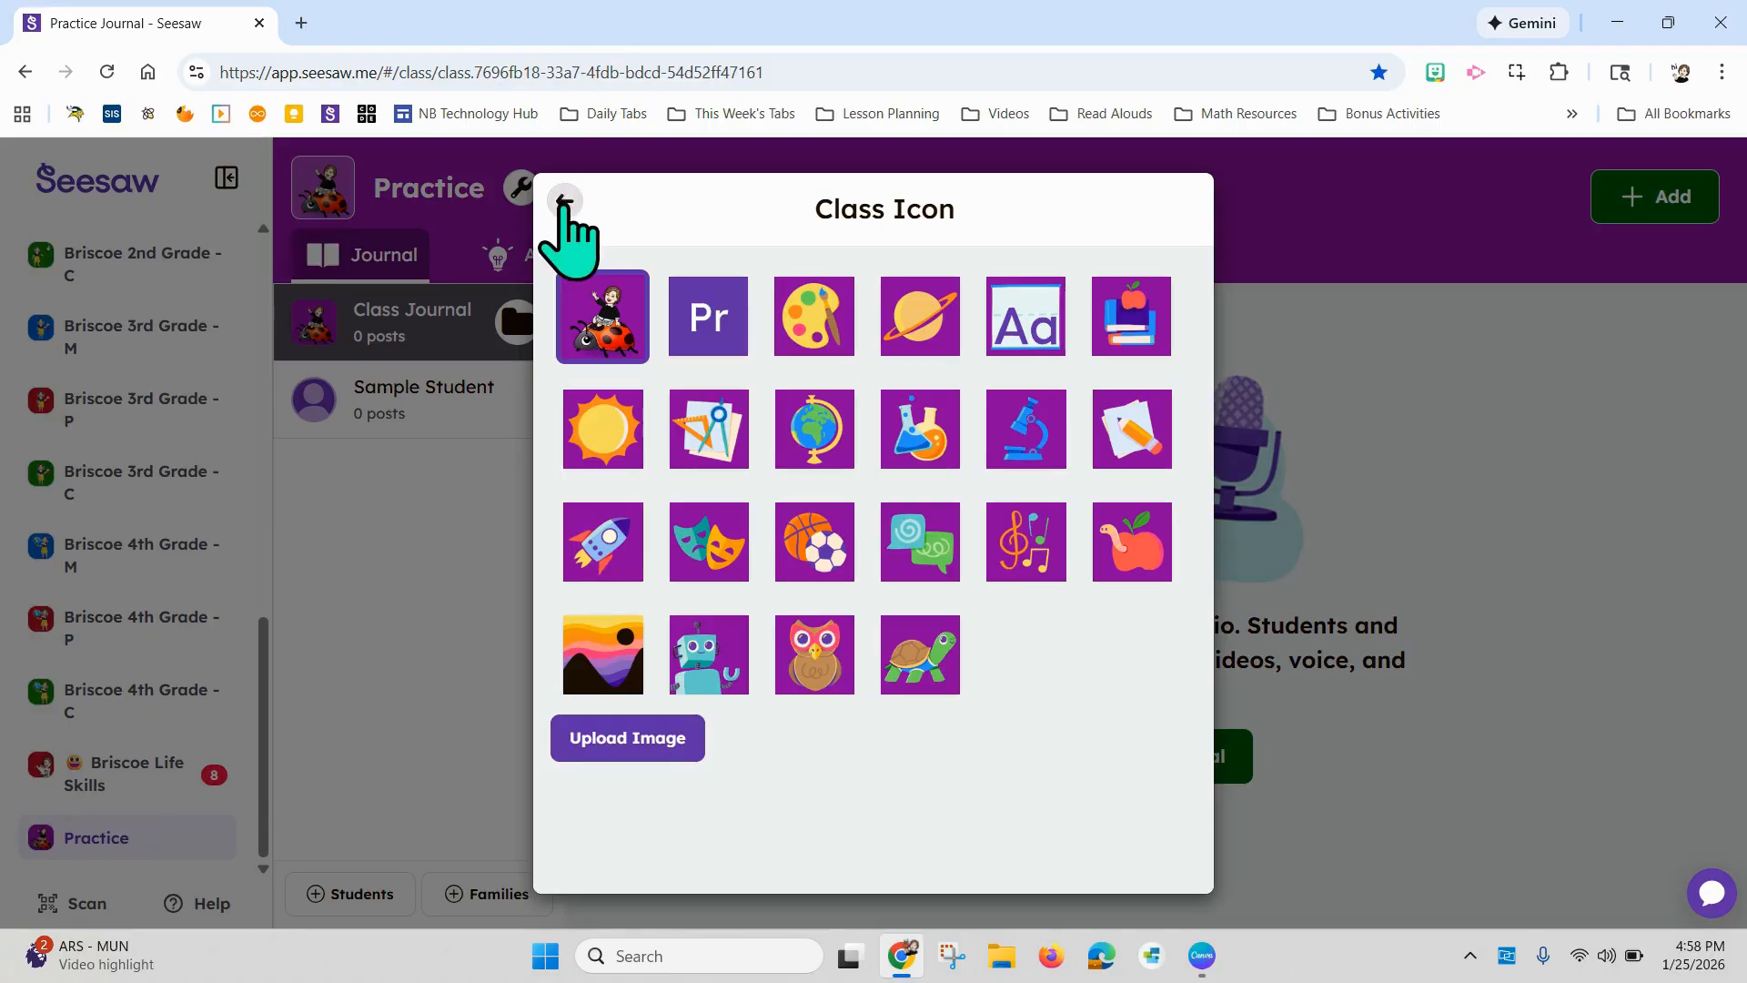
left_click(564, 202)
Step: Set the Practice class's student sign-in mode to Class Code - 1:1 Devices
scroll(896, 642, "down", 3)
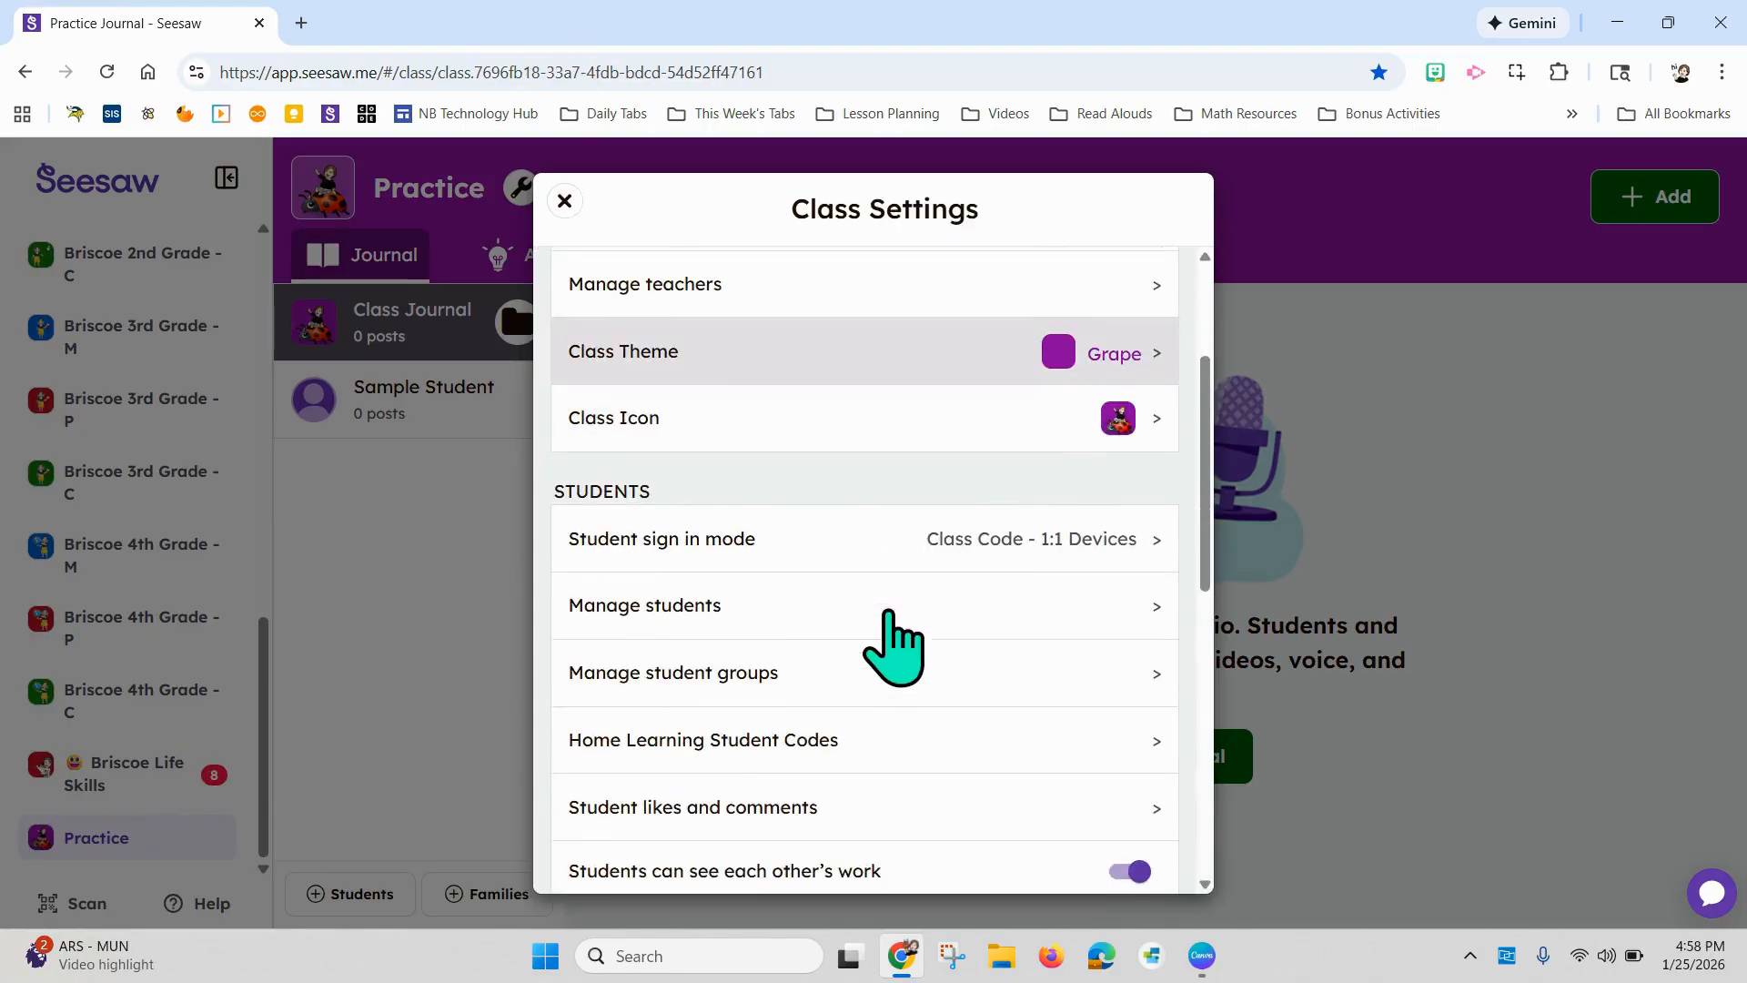
scroll(889, 628, "down", 2)
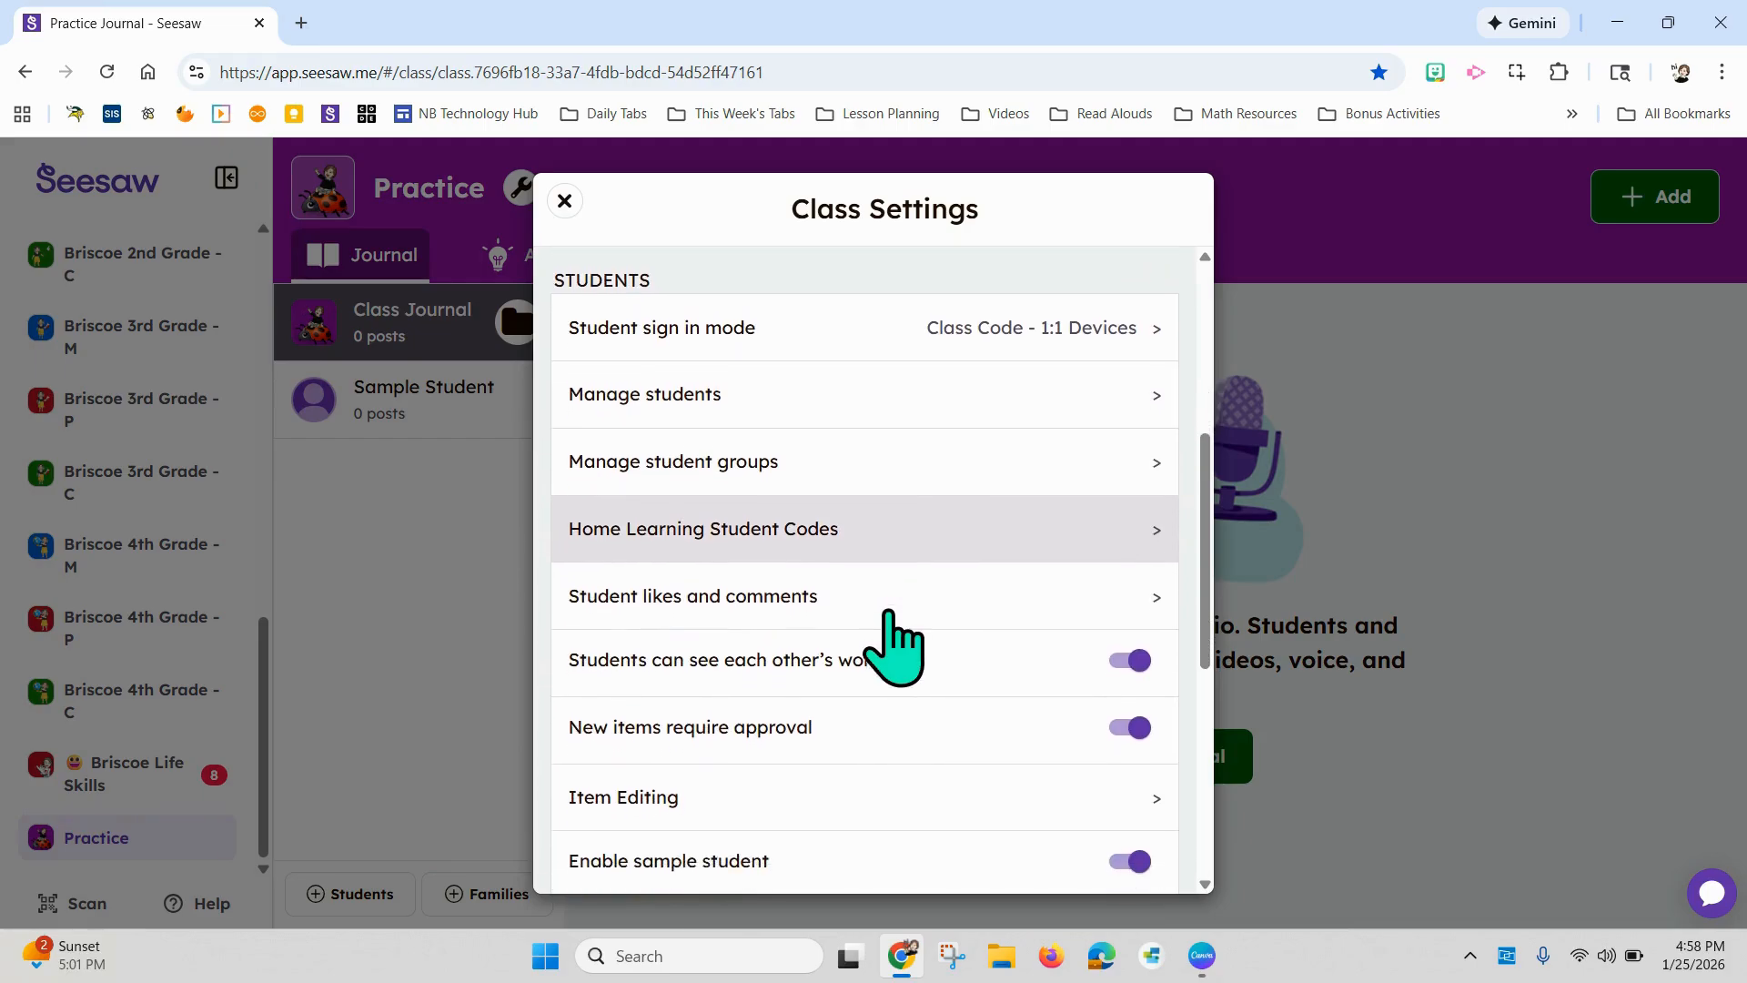
left_click(1083, 339)
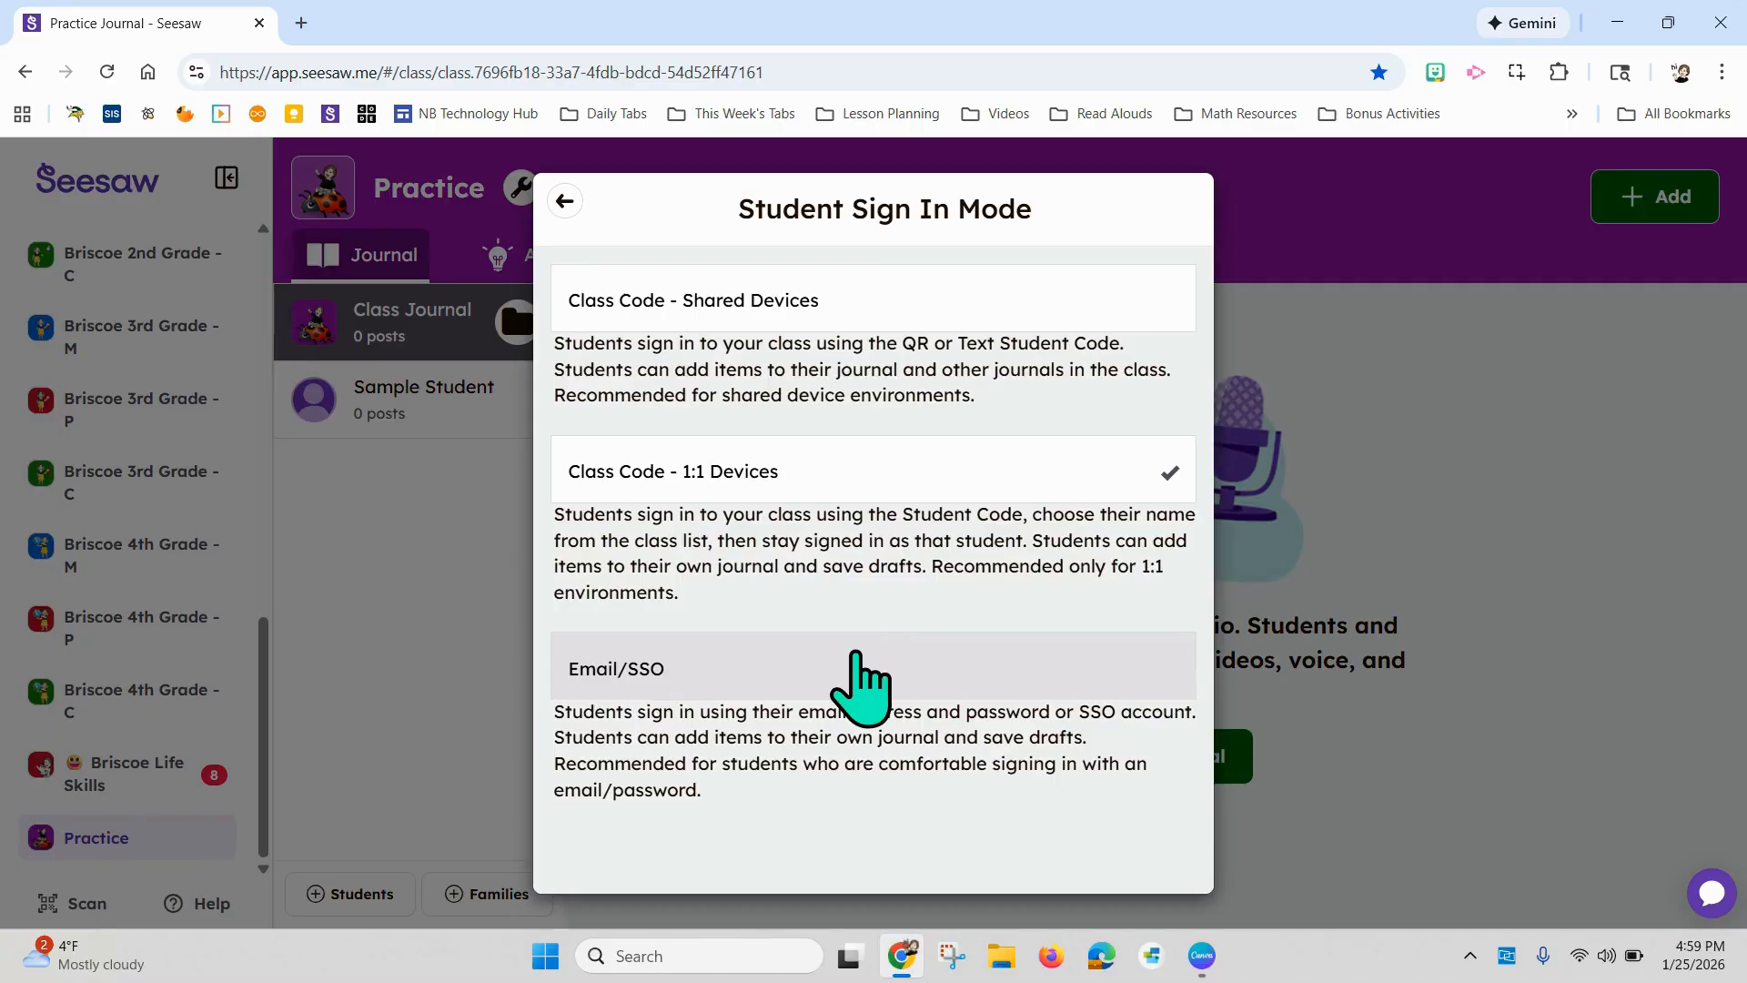
left_click(864, 461)
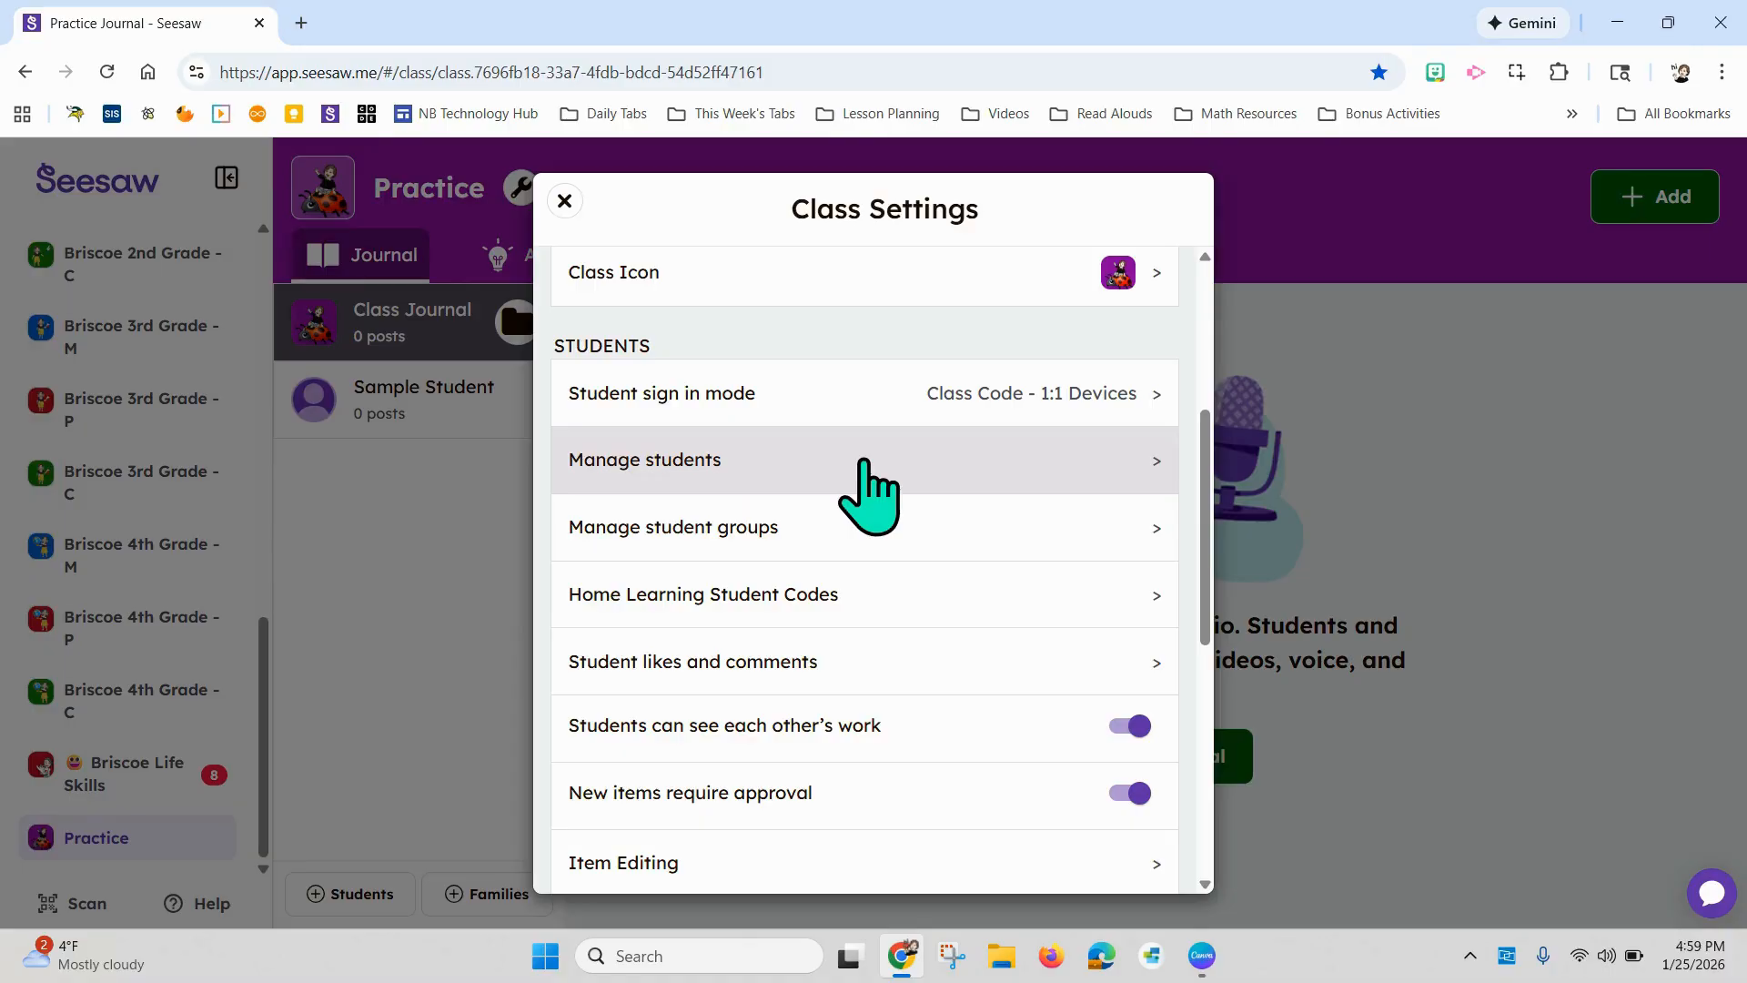
left_click(863, 461)
left_click(760, 292)
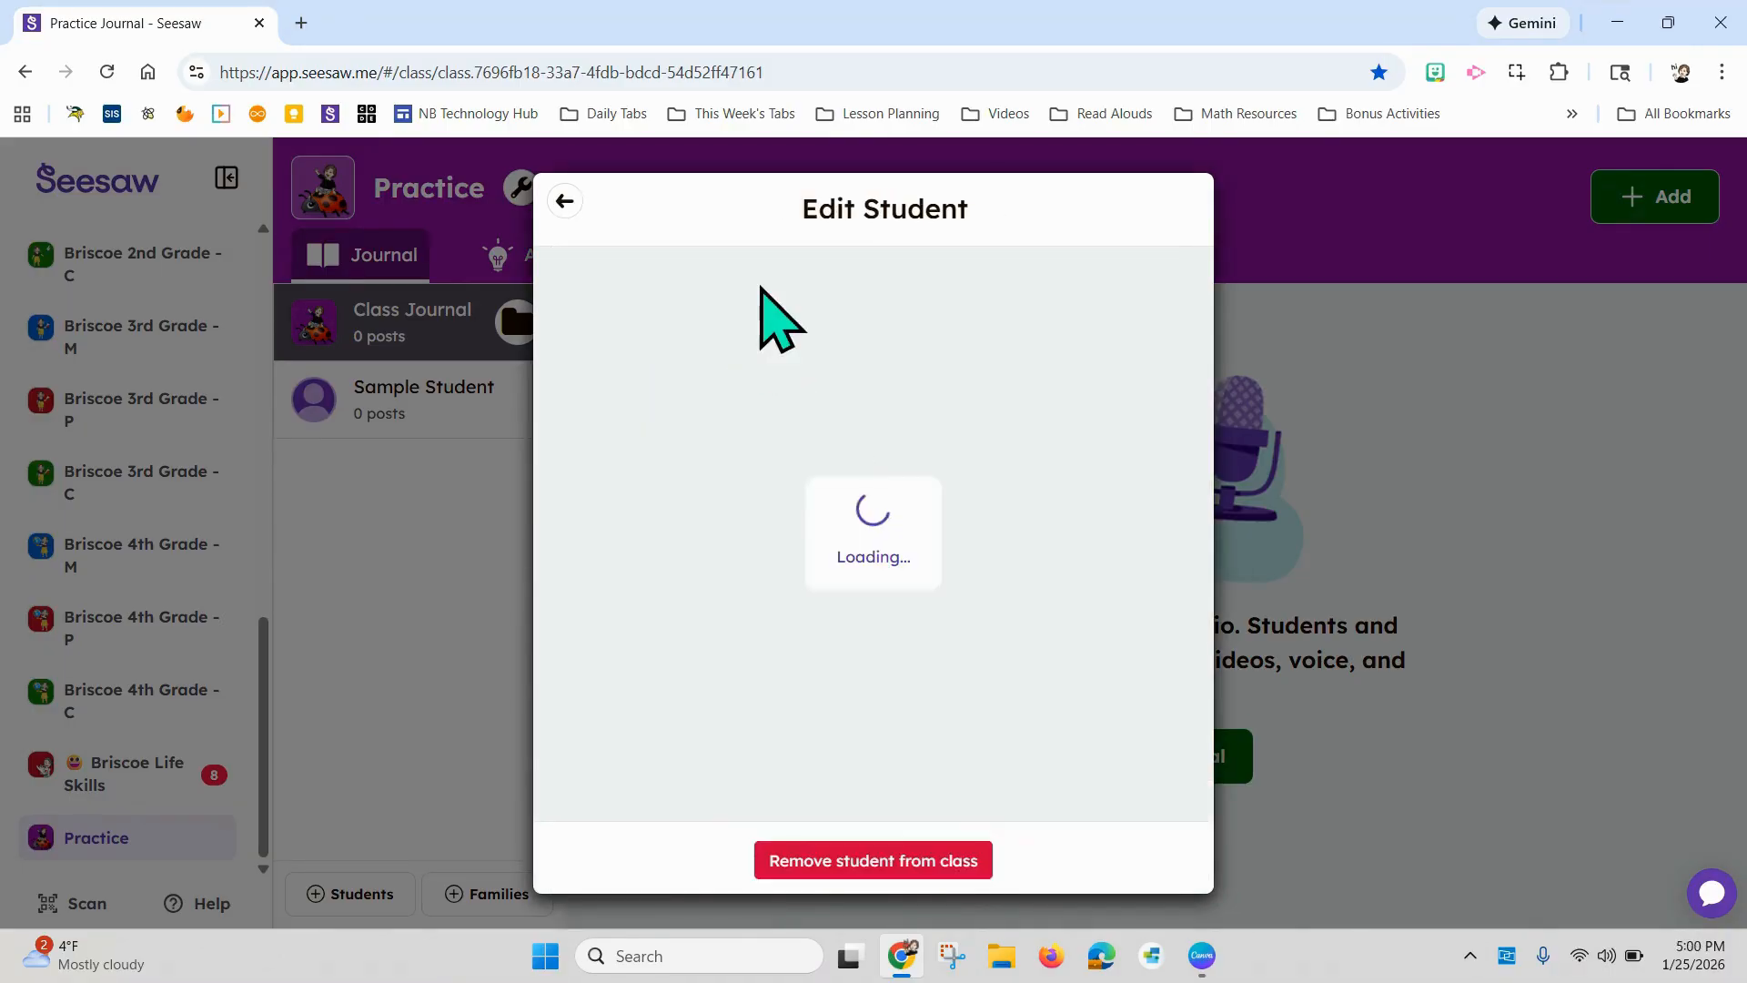
scroll(779, 514, "down", 1)
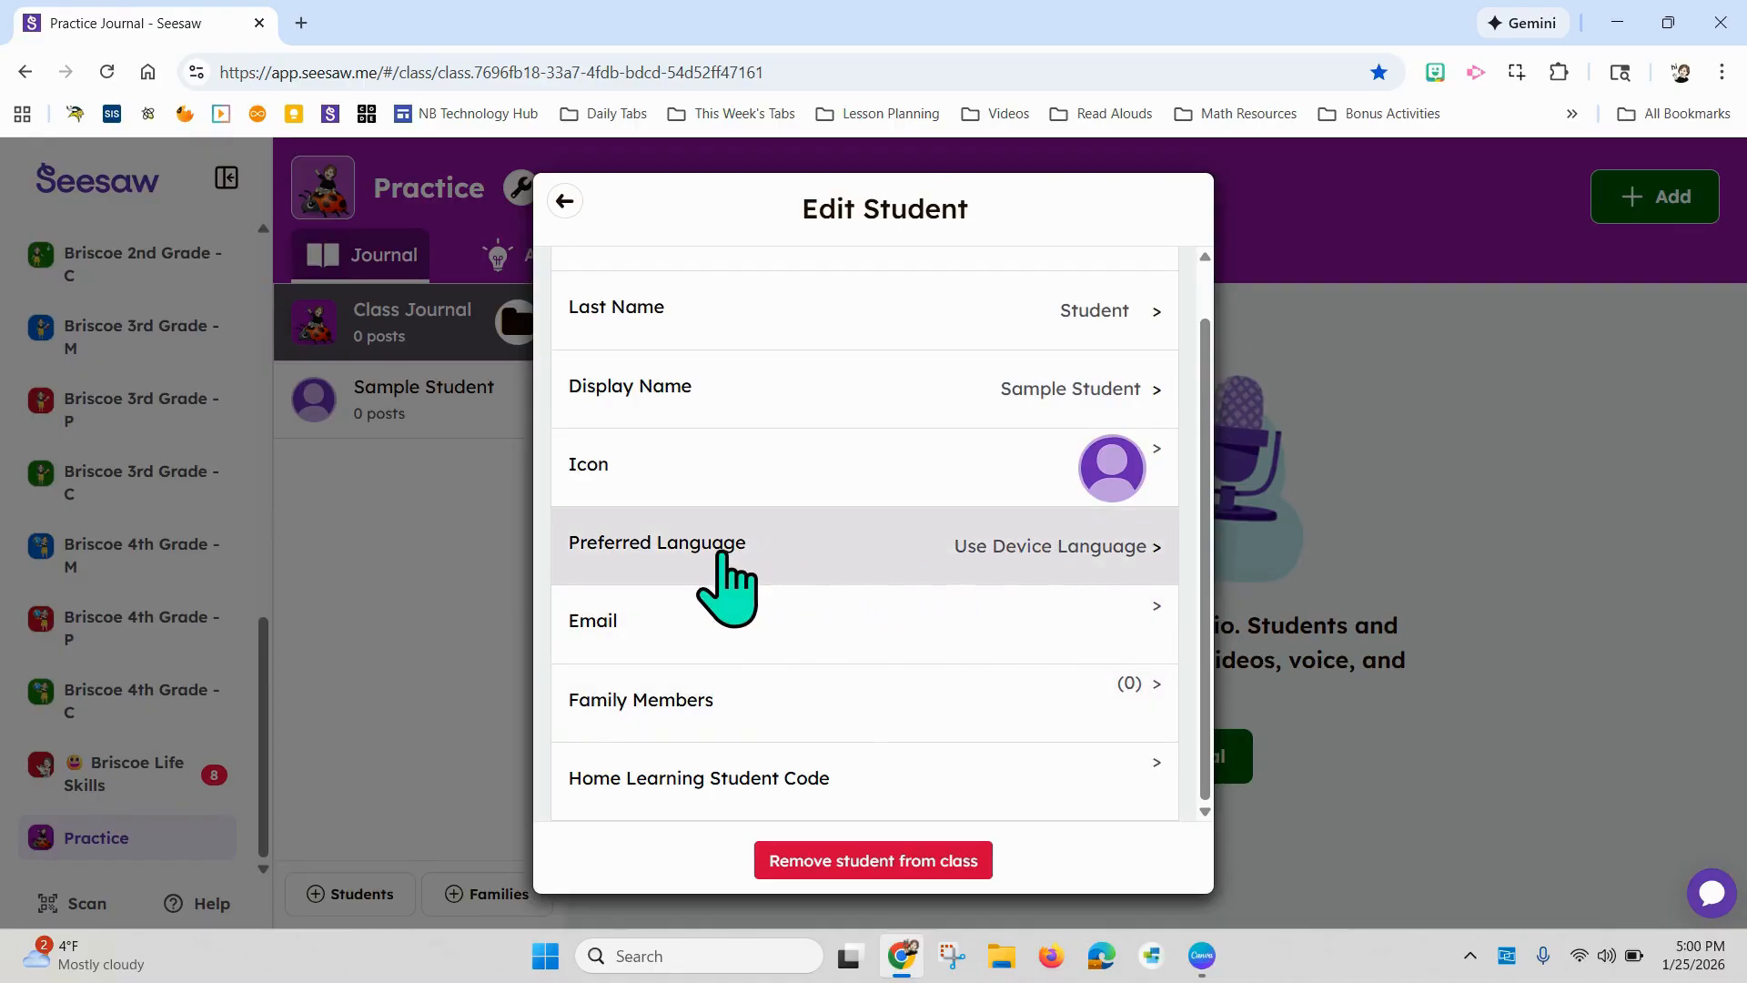
left_click(654, 556)
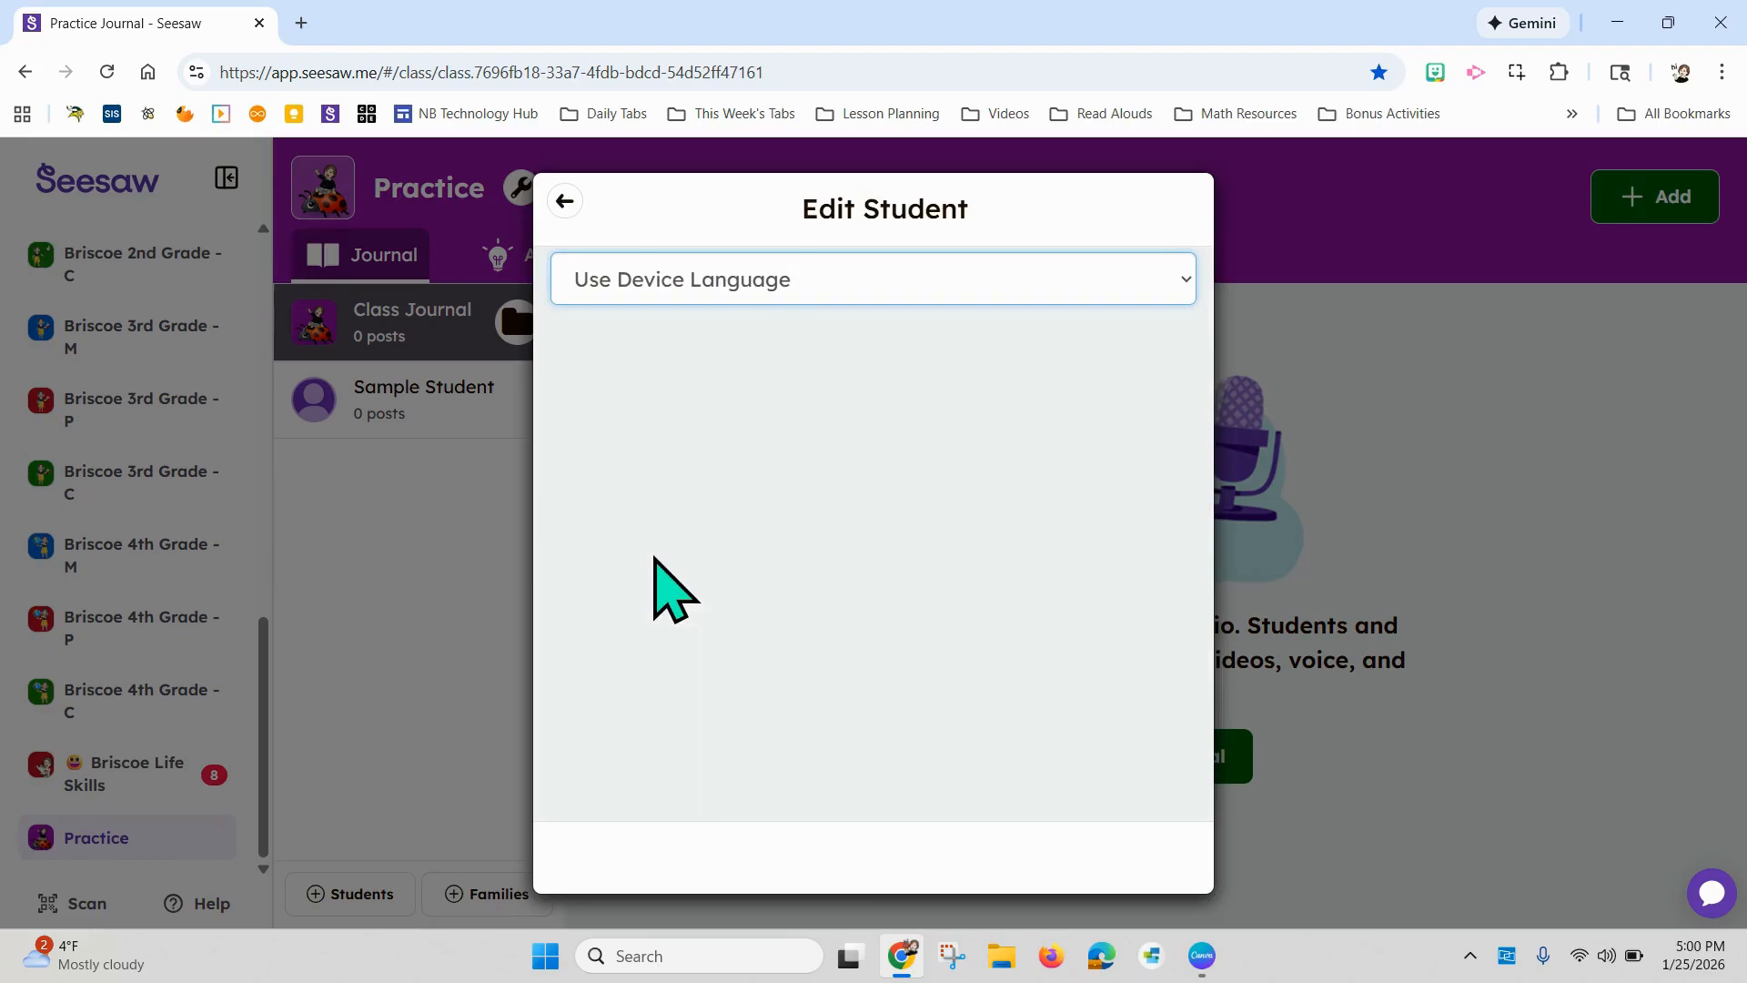
left_click(1187, 289)
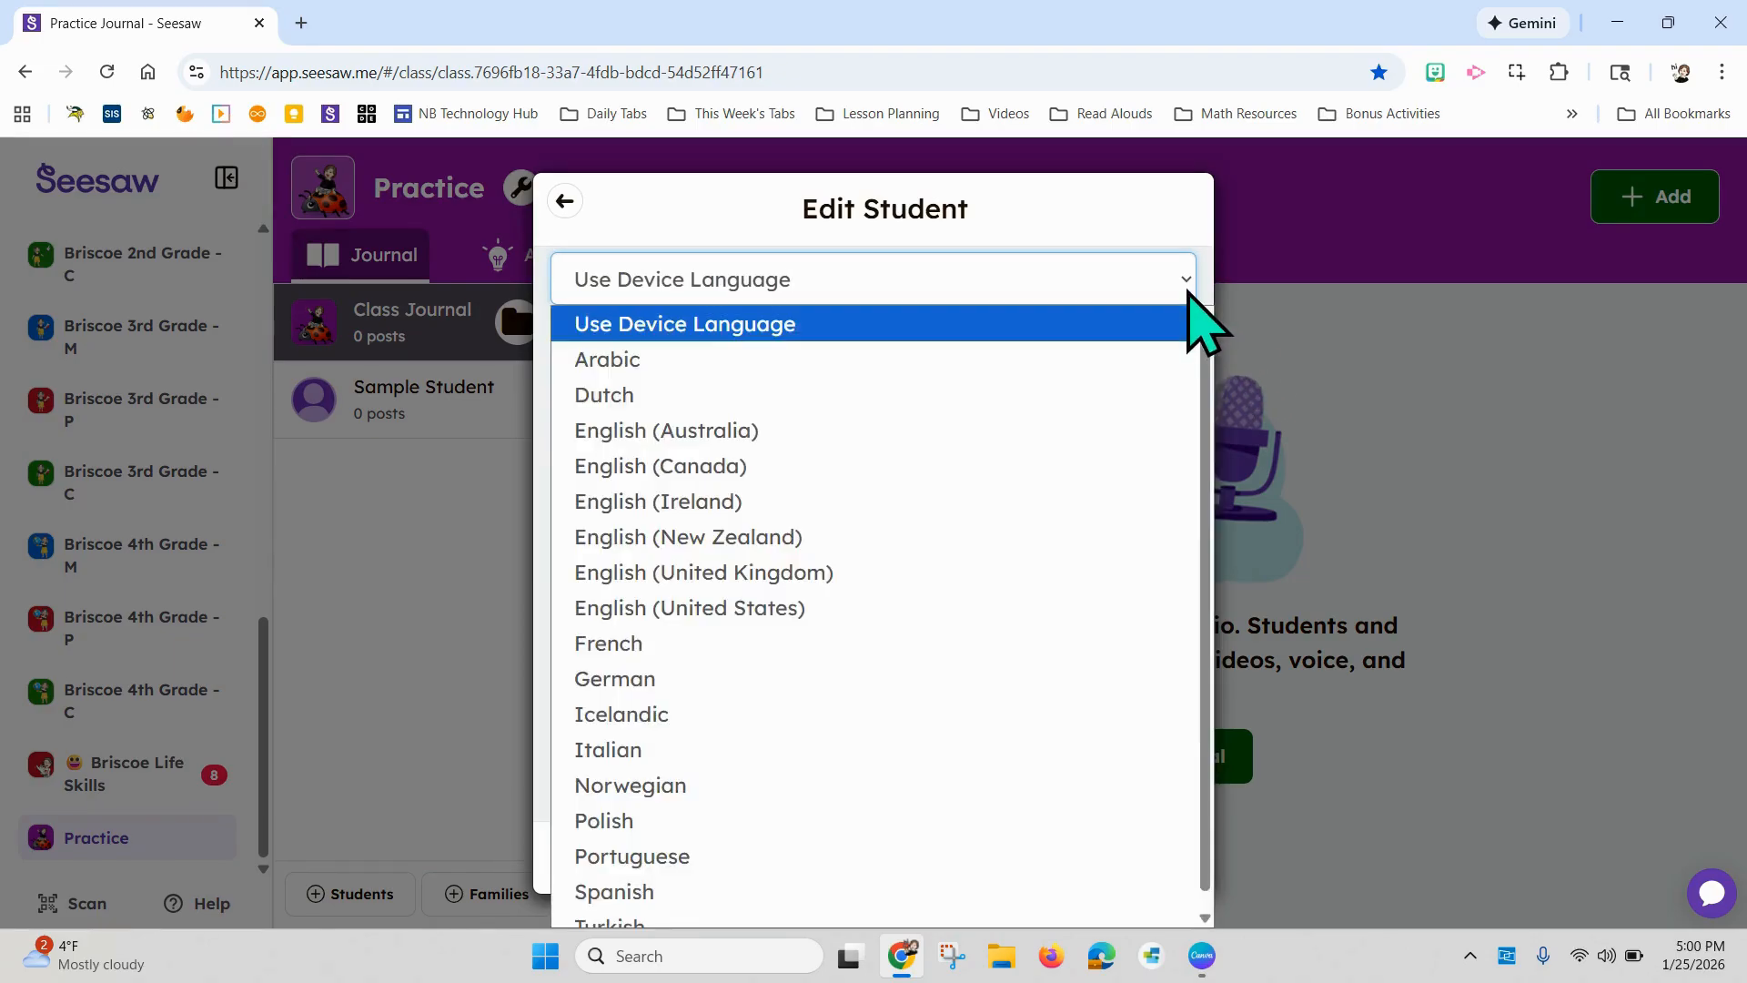
scroll(1000, 497, "down", 1)
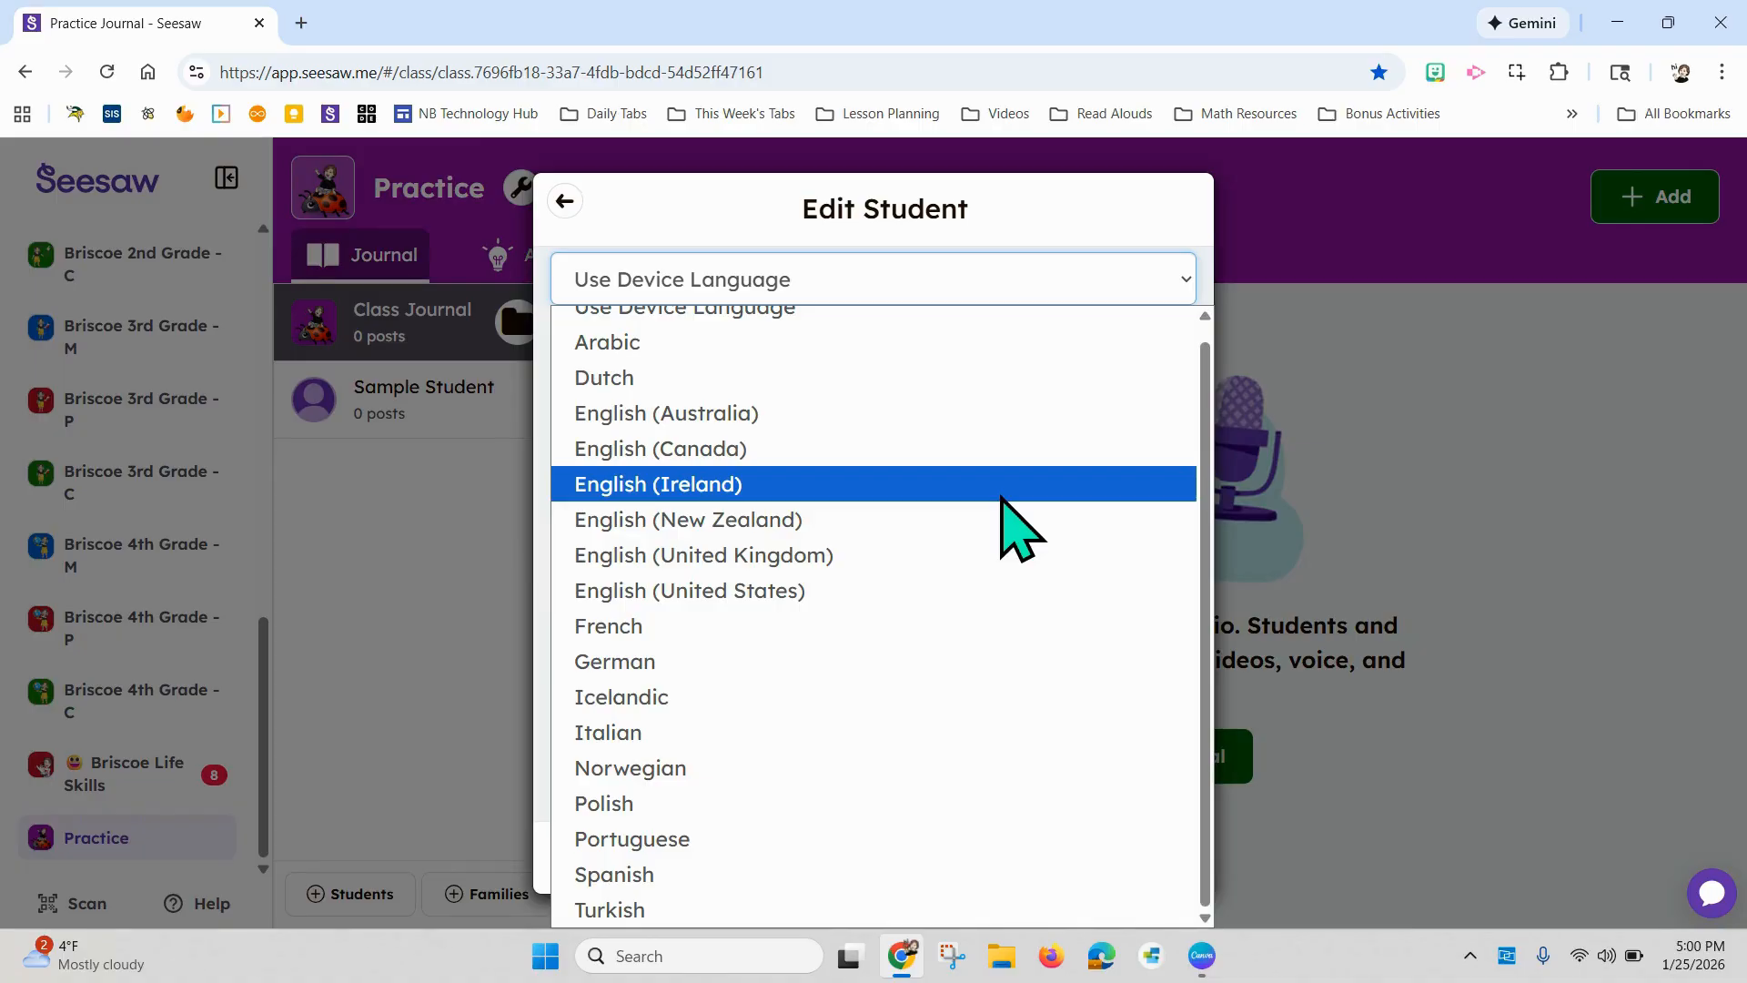
left_click(565, 204)
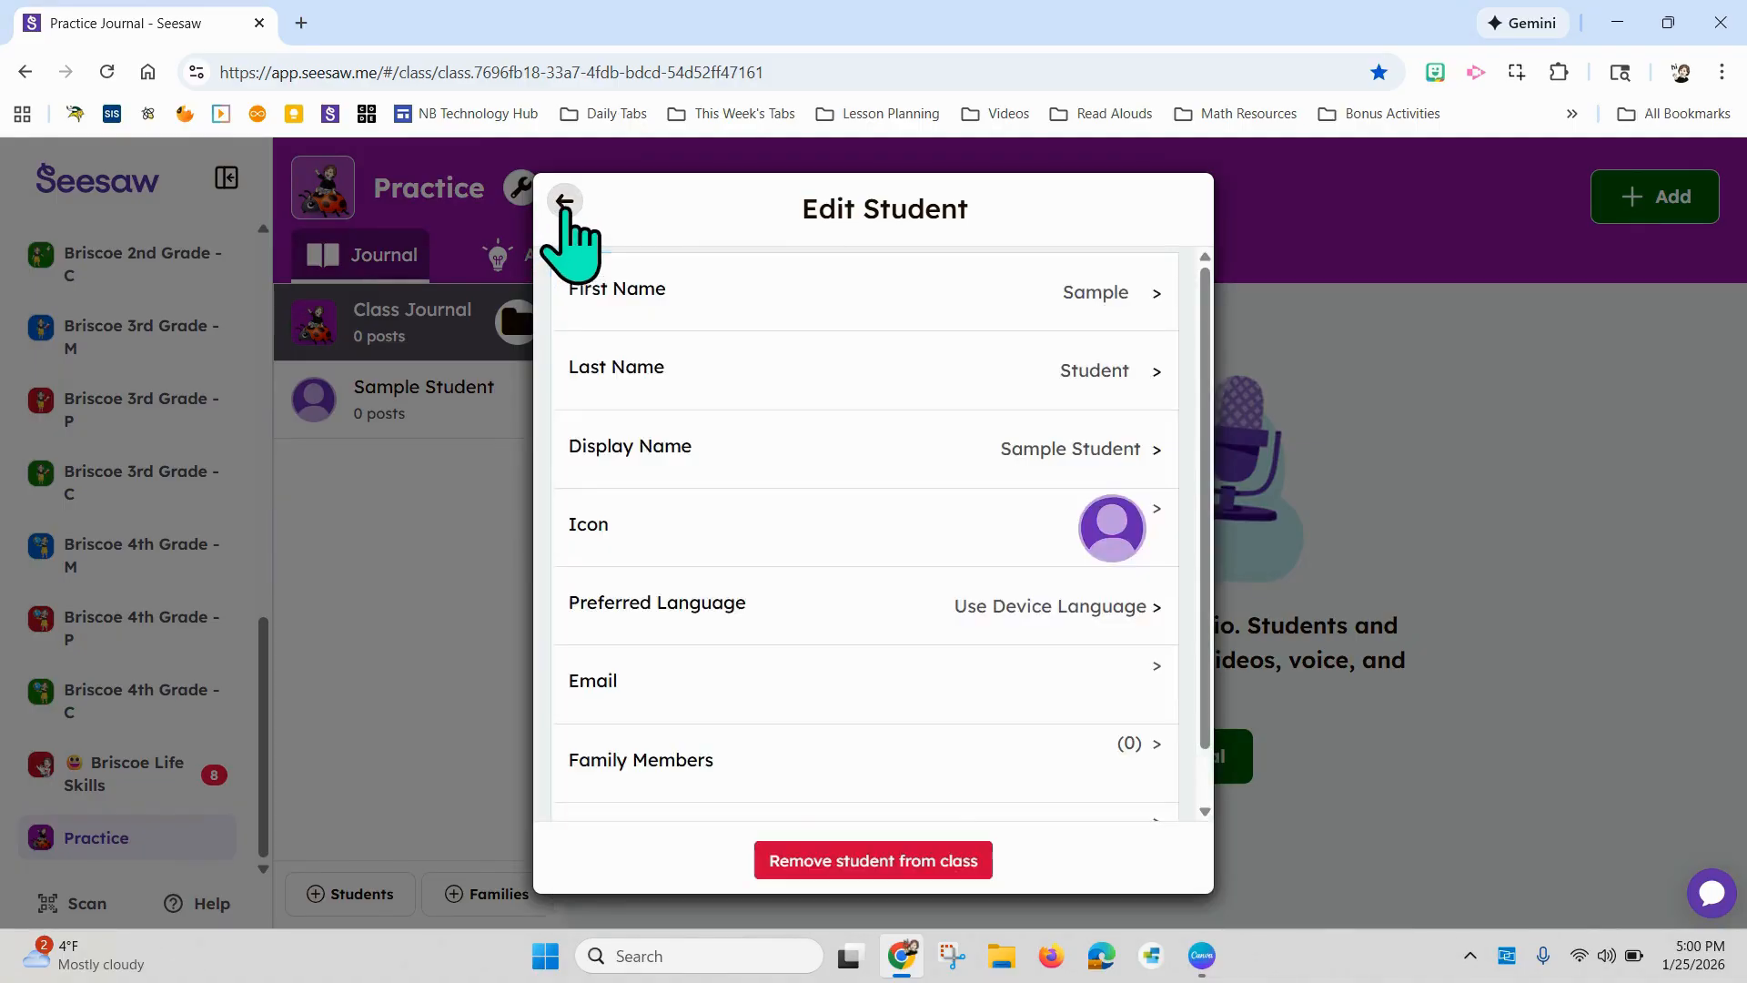
scroll(1022, 728, "down", 1)
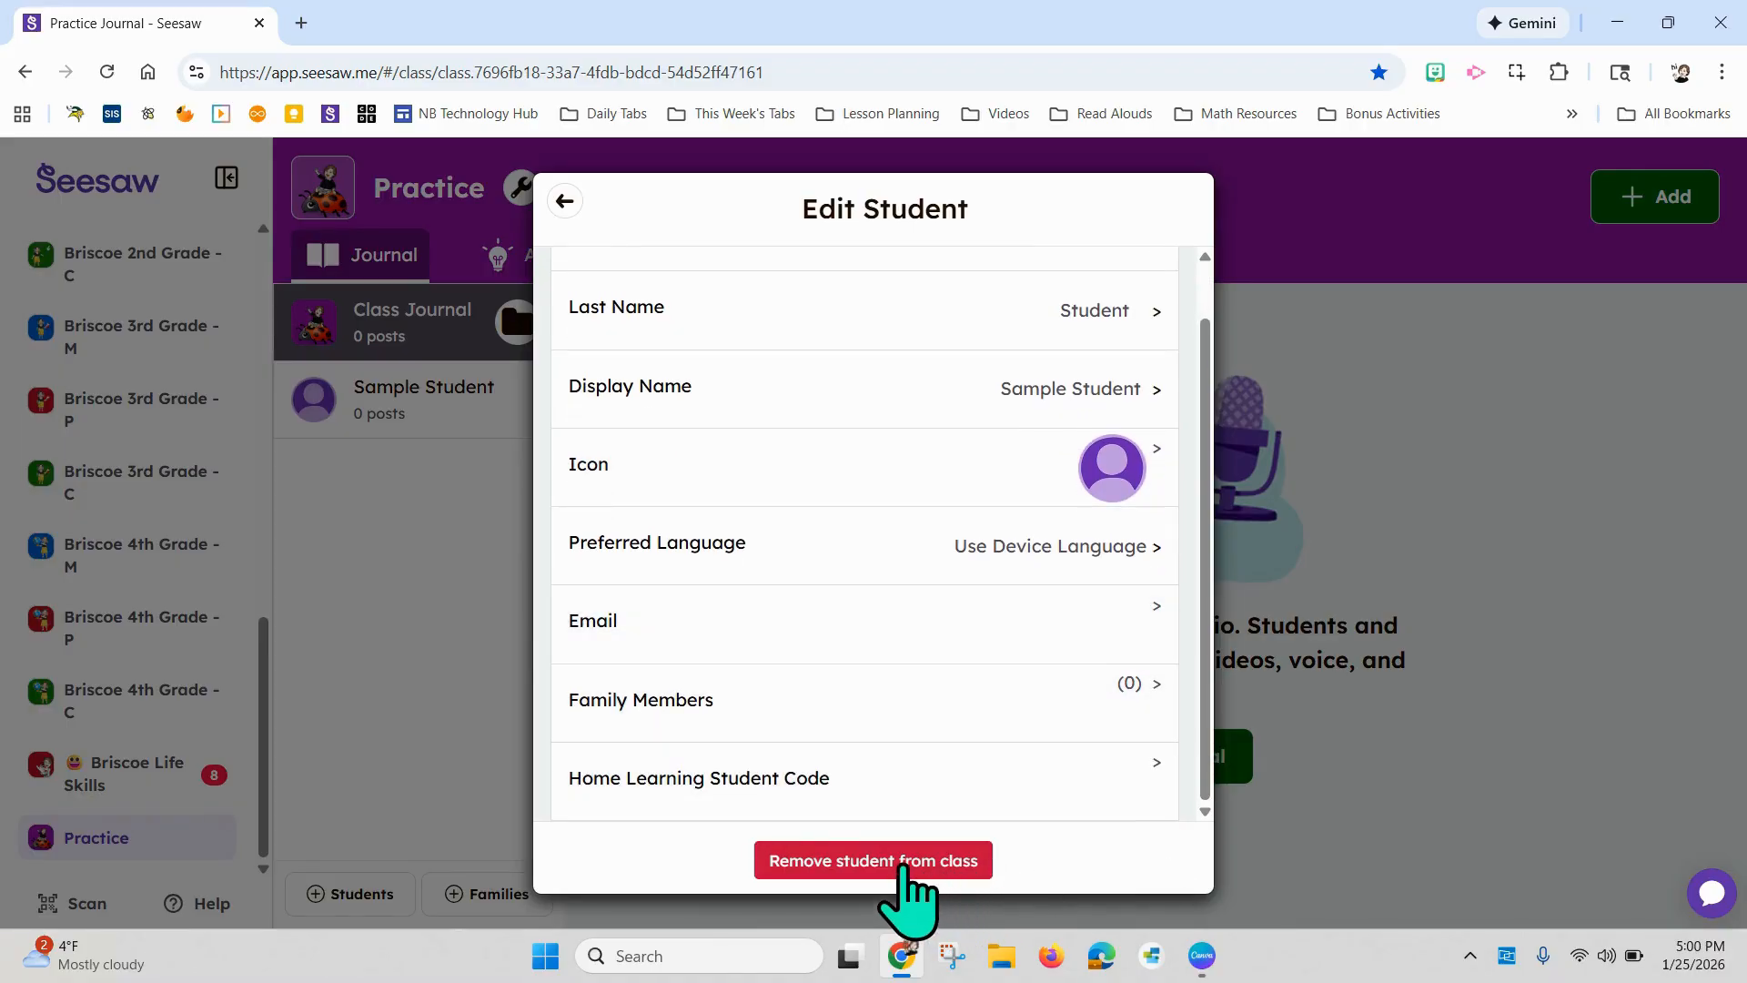
left_click(563, 202)
left_click(563, 202)
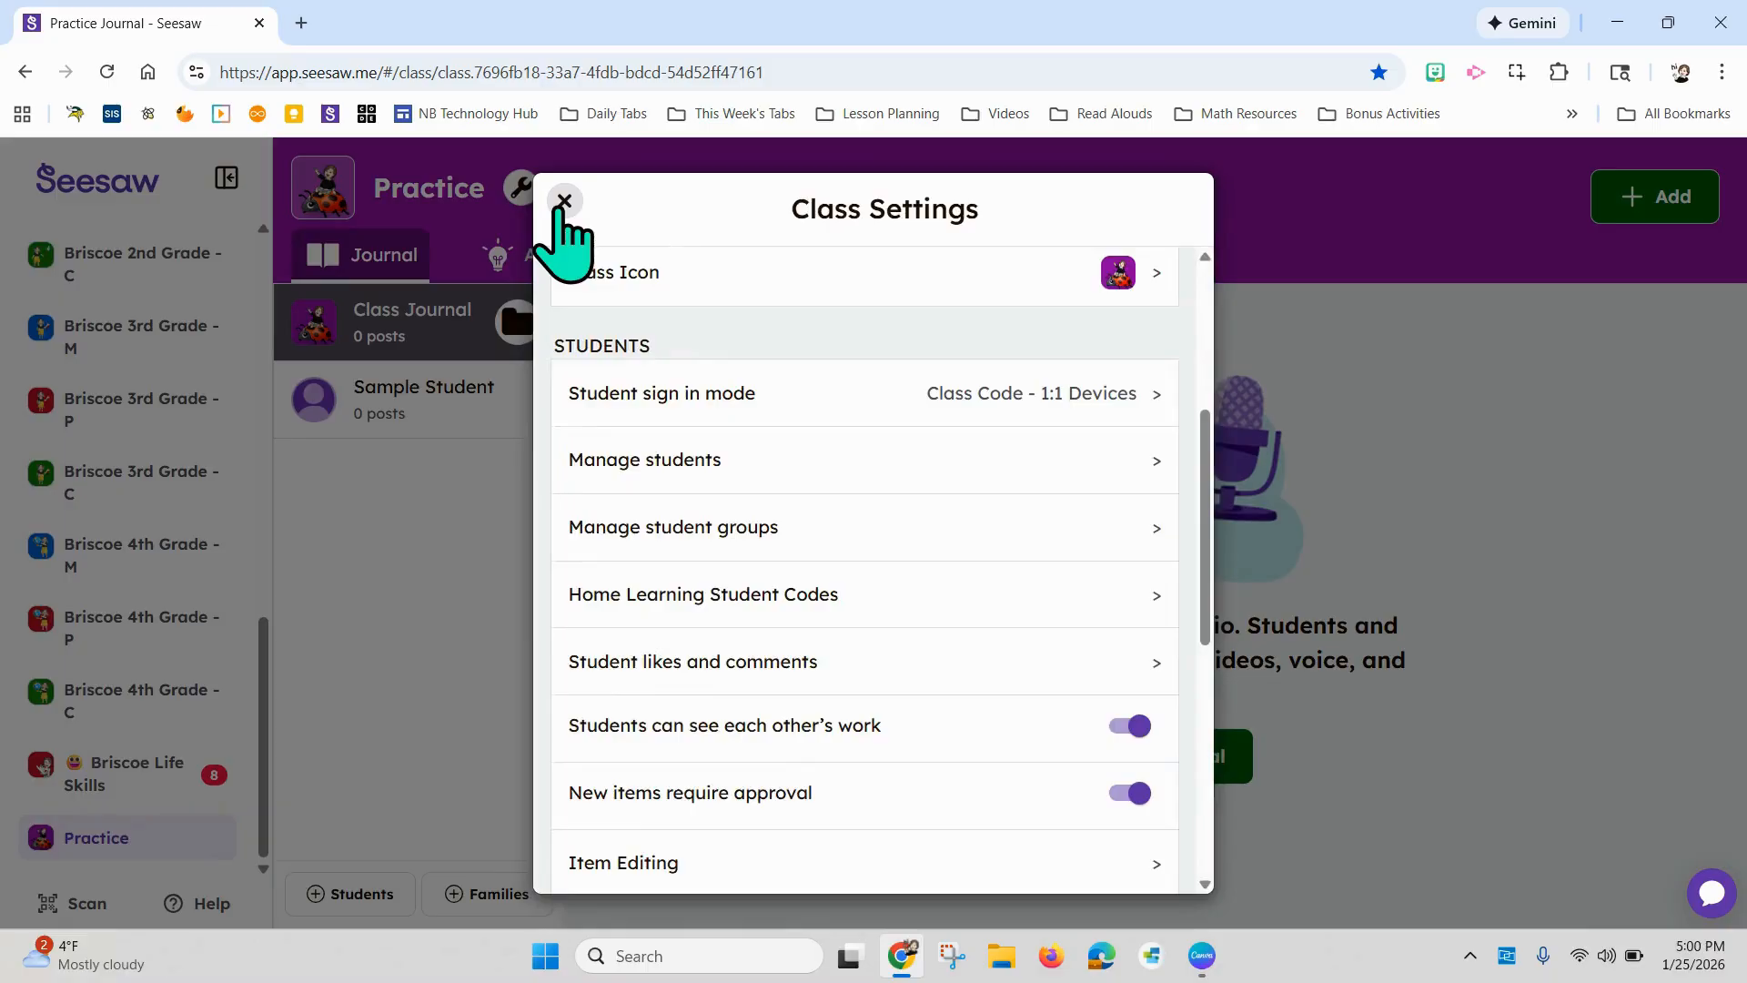
Step: Open the class's student group management and try to add a group without a name
left_click(979, 526)
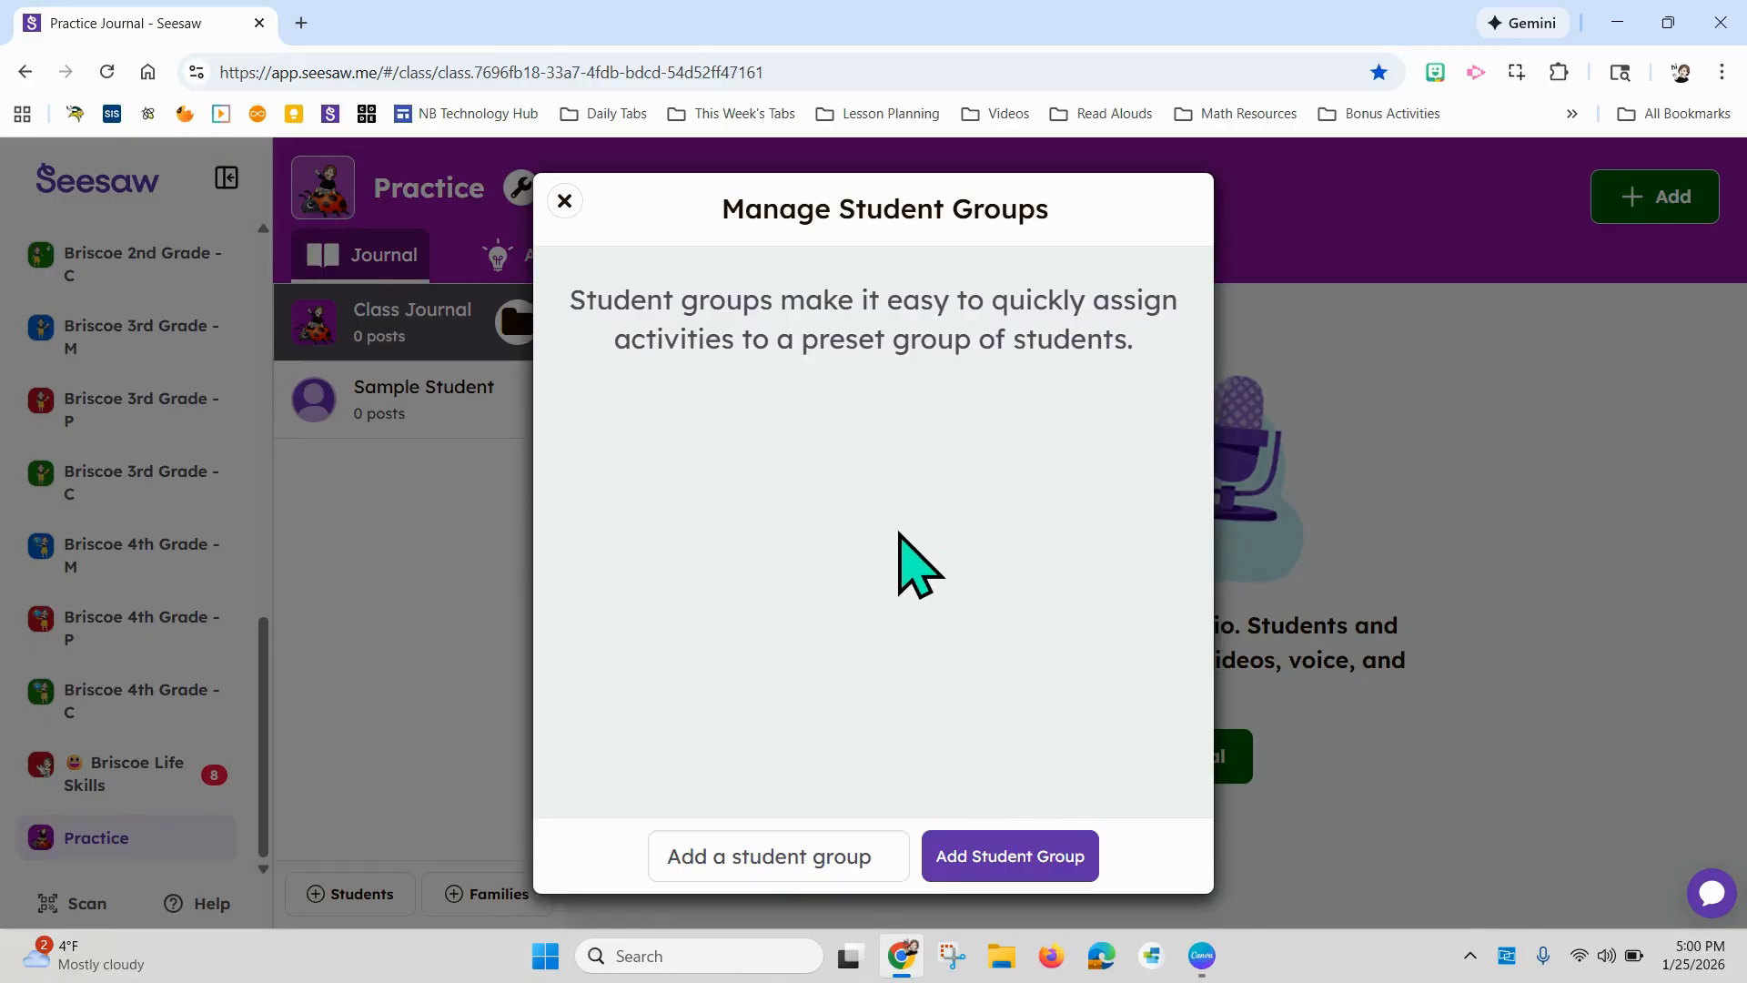
left_click(853, 856)
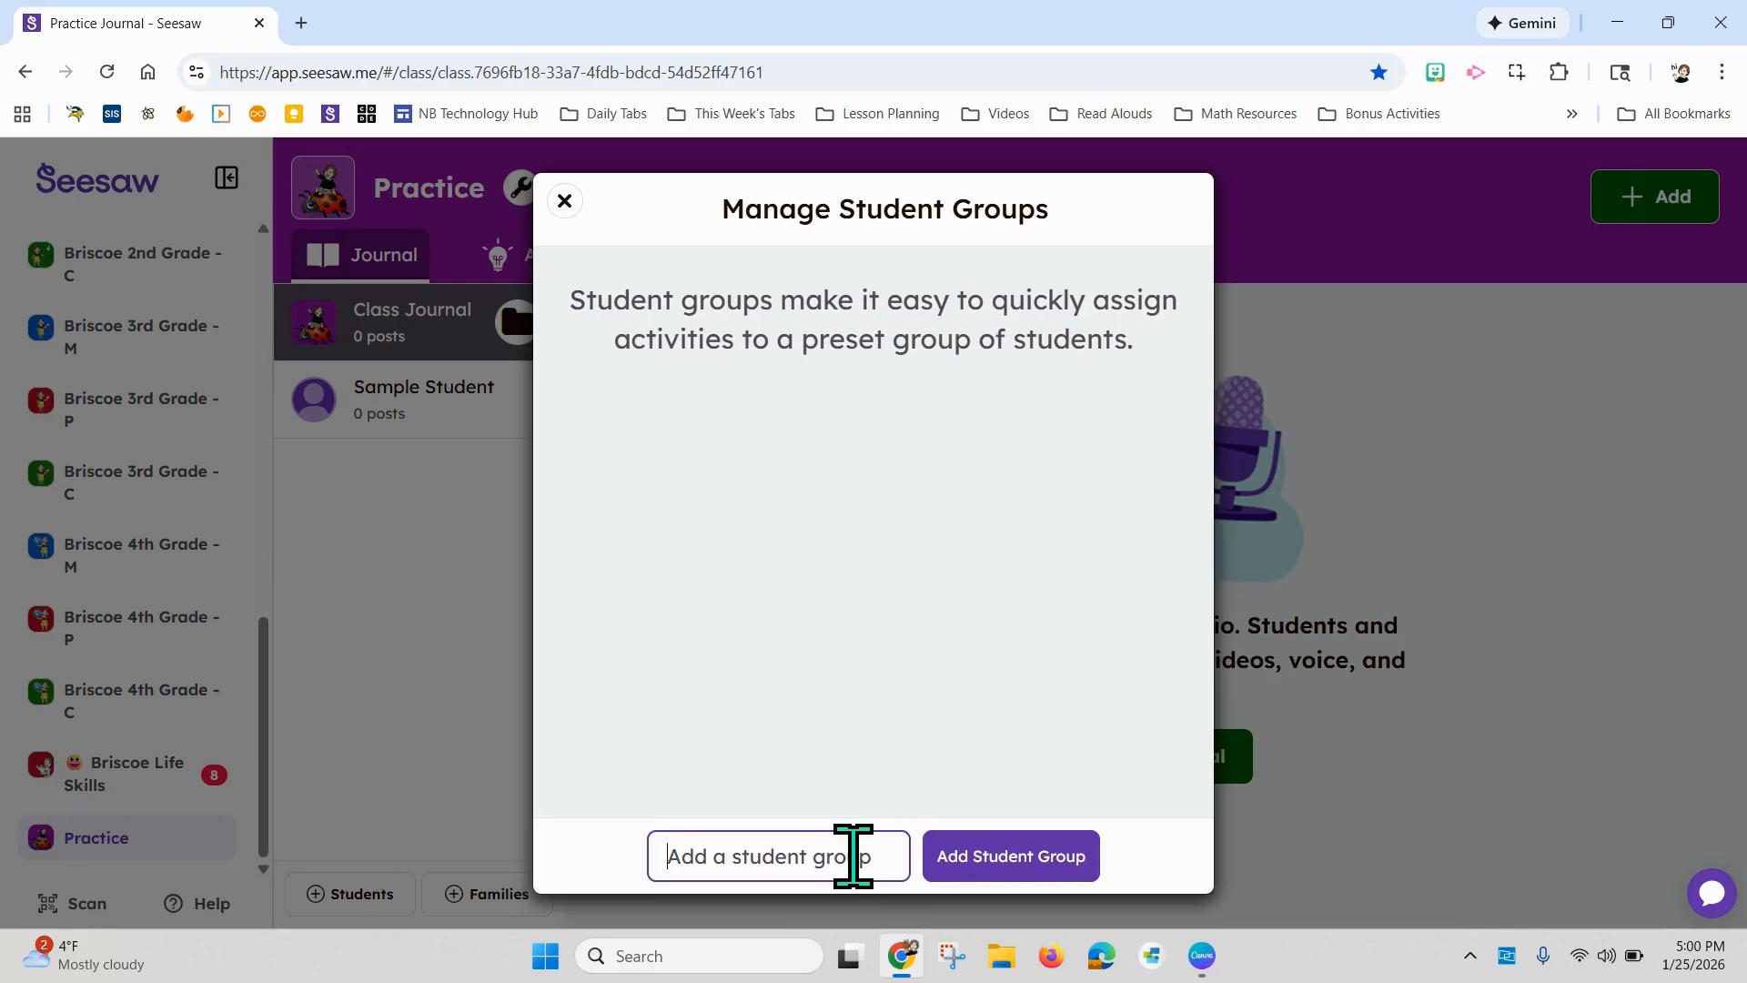
left_click(1037, 857)
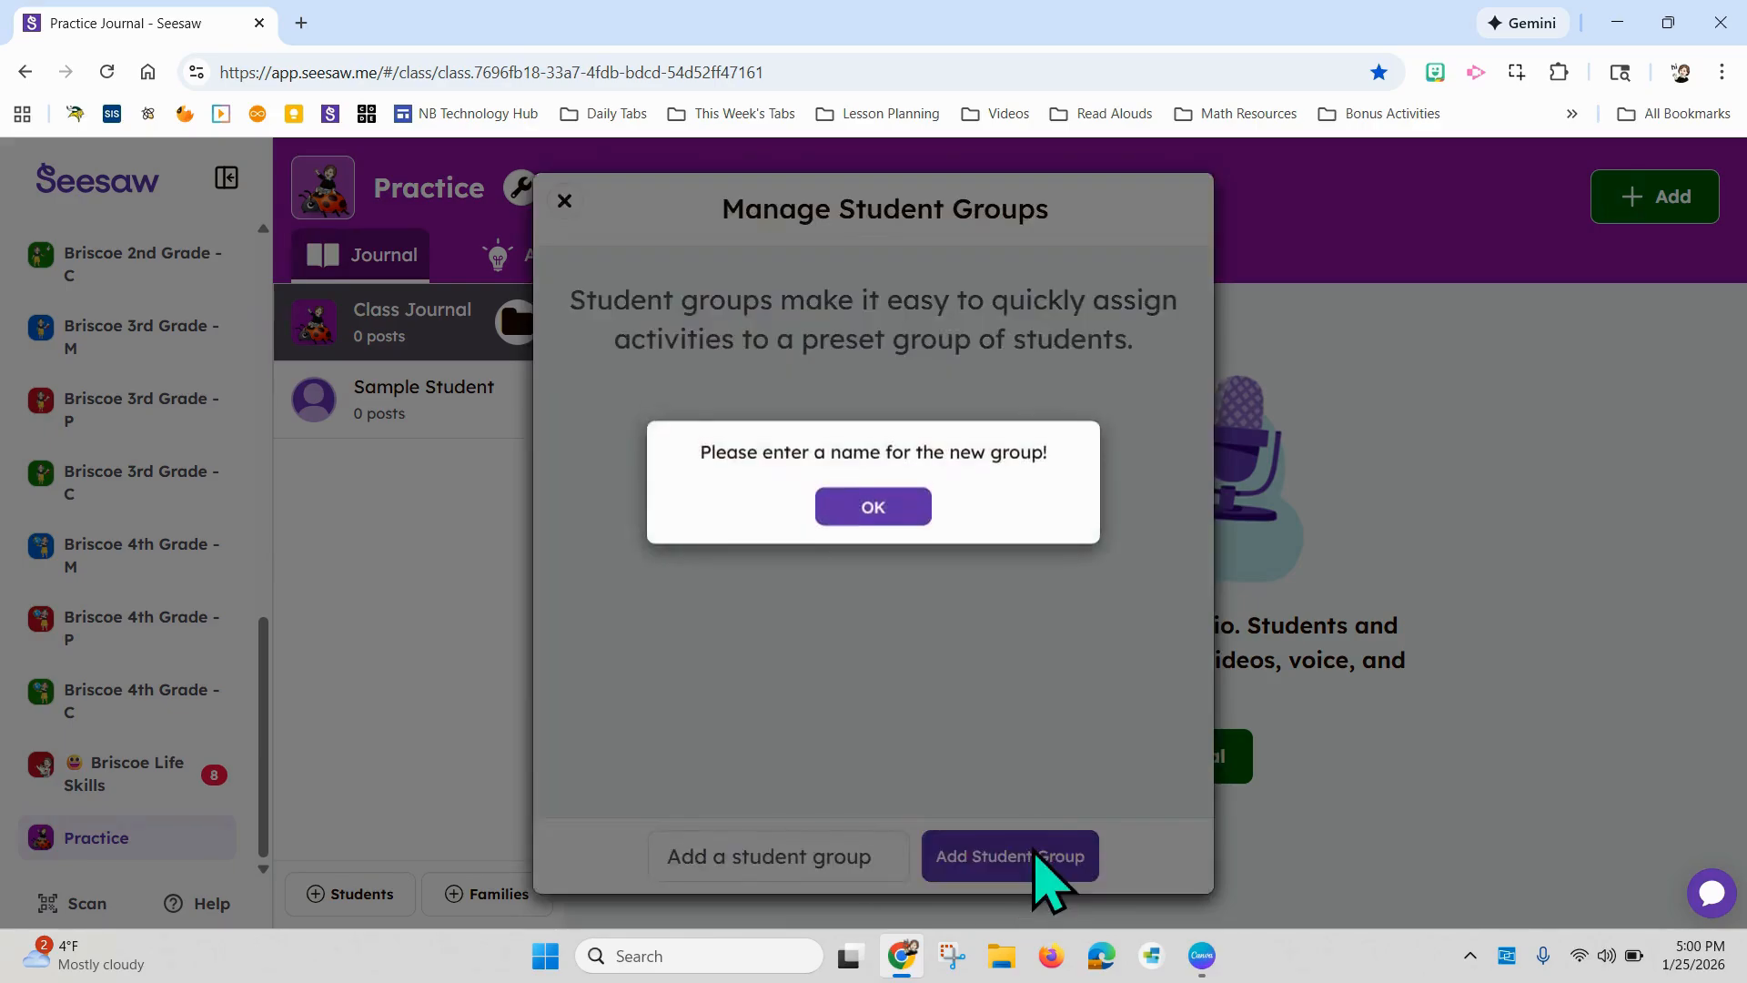
left_click(868, 518)
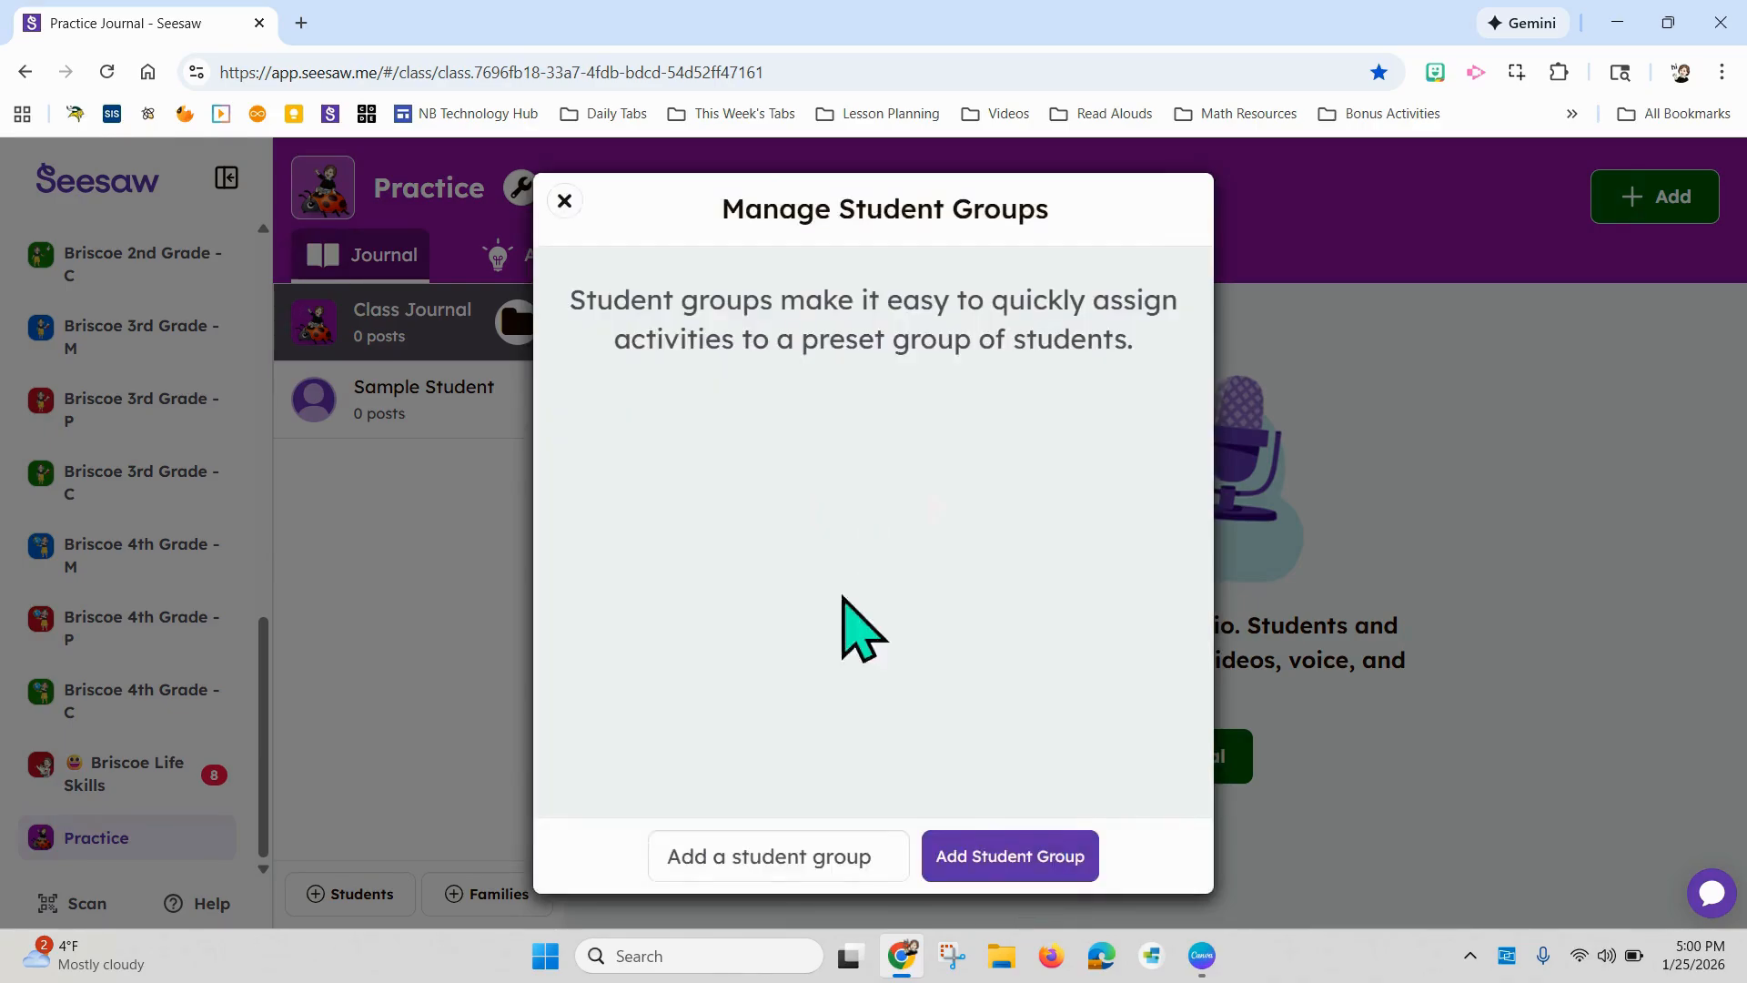
Step: Add a student group named First grade and include Sample Student in it
left_click(783, 855)
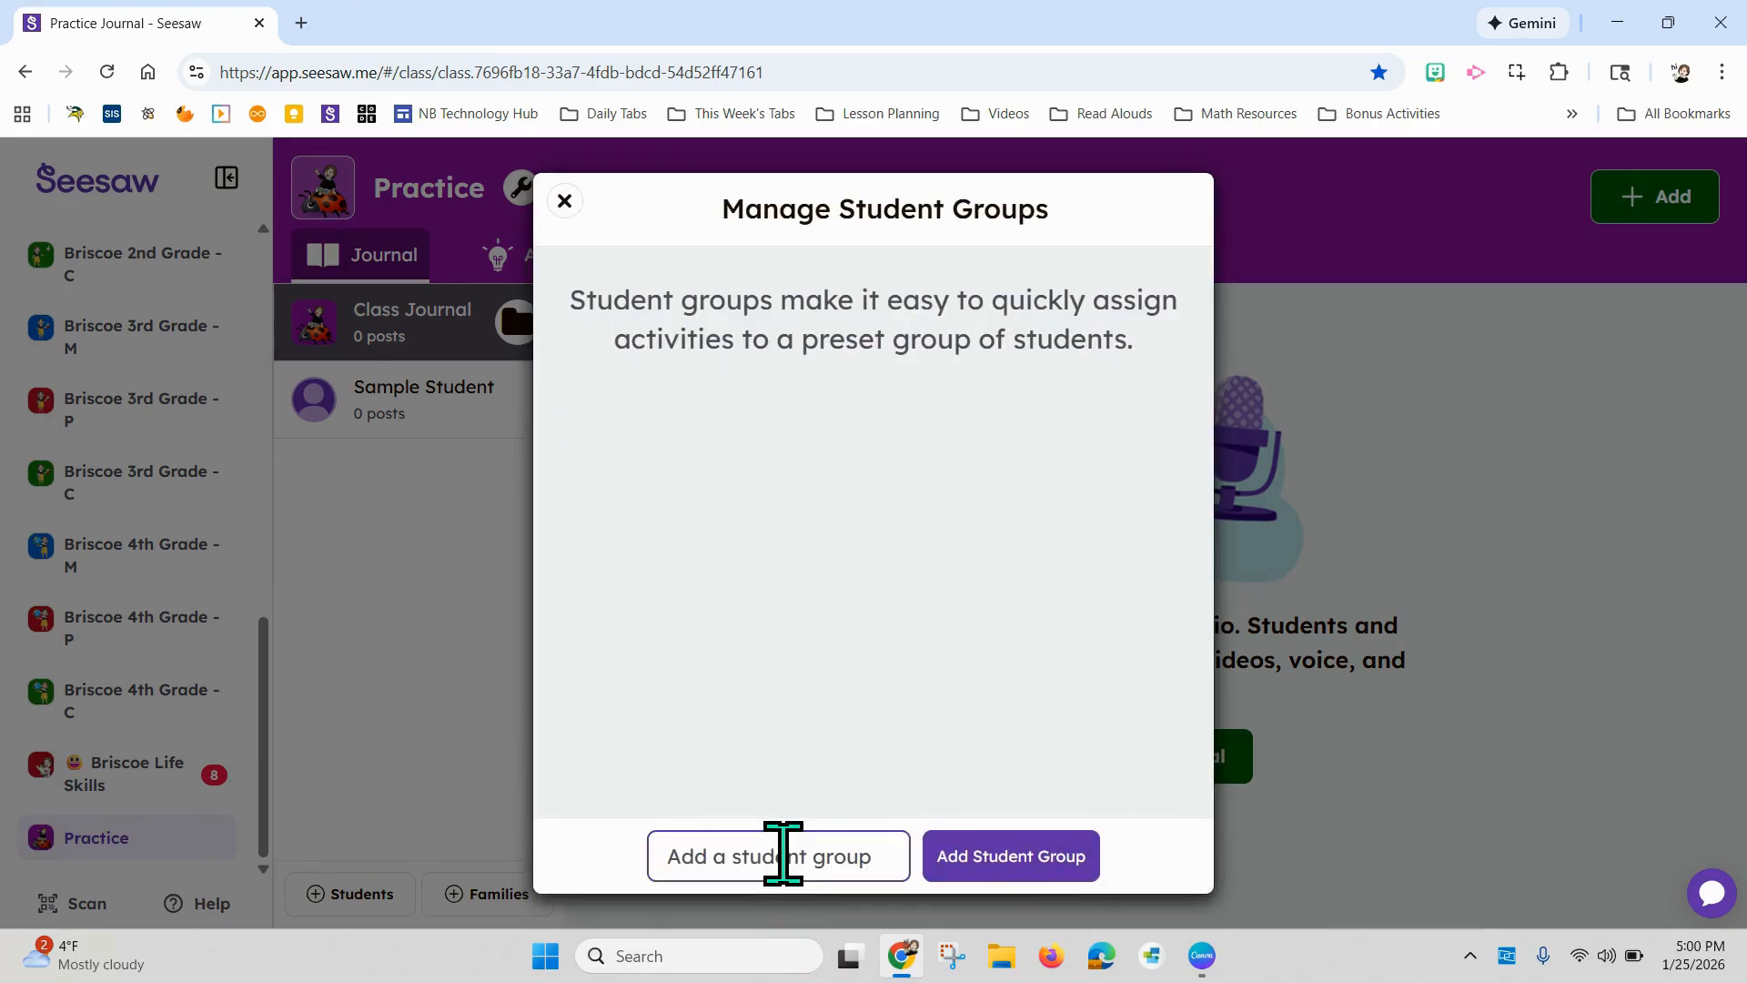
type("First grade")
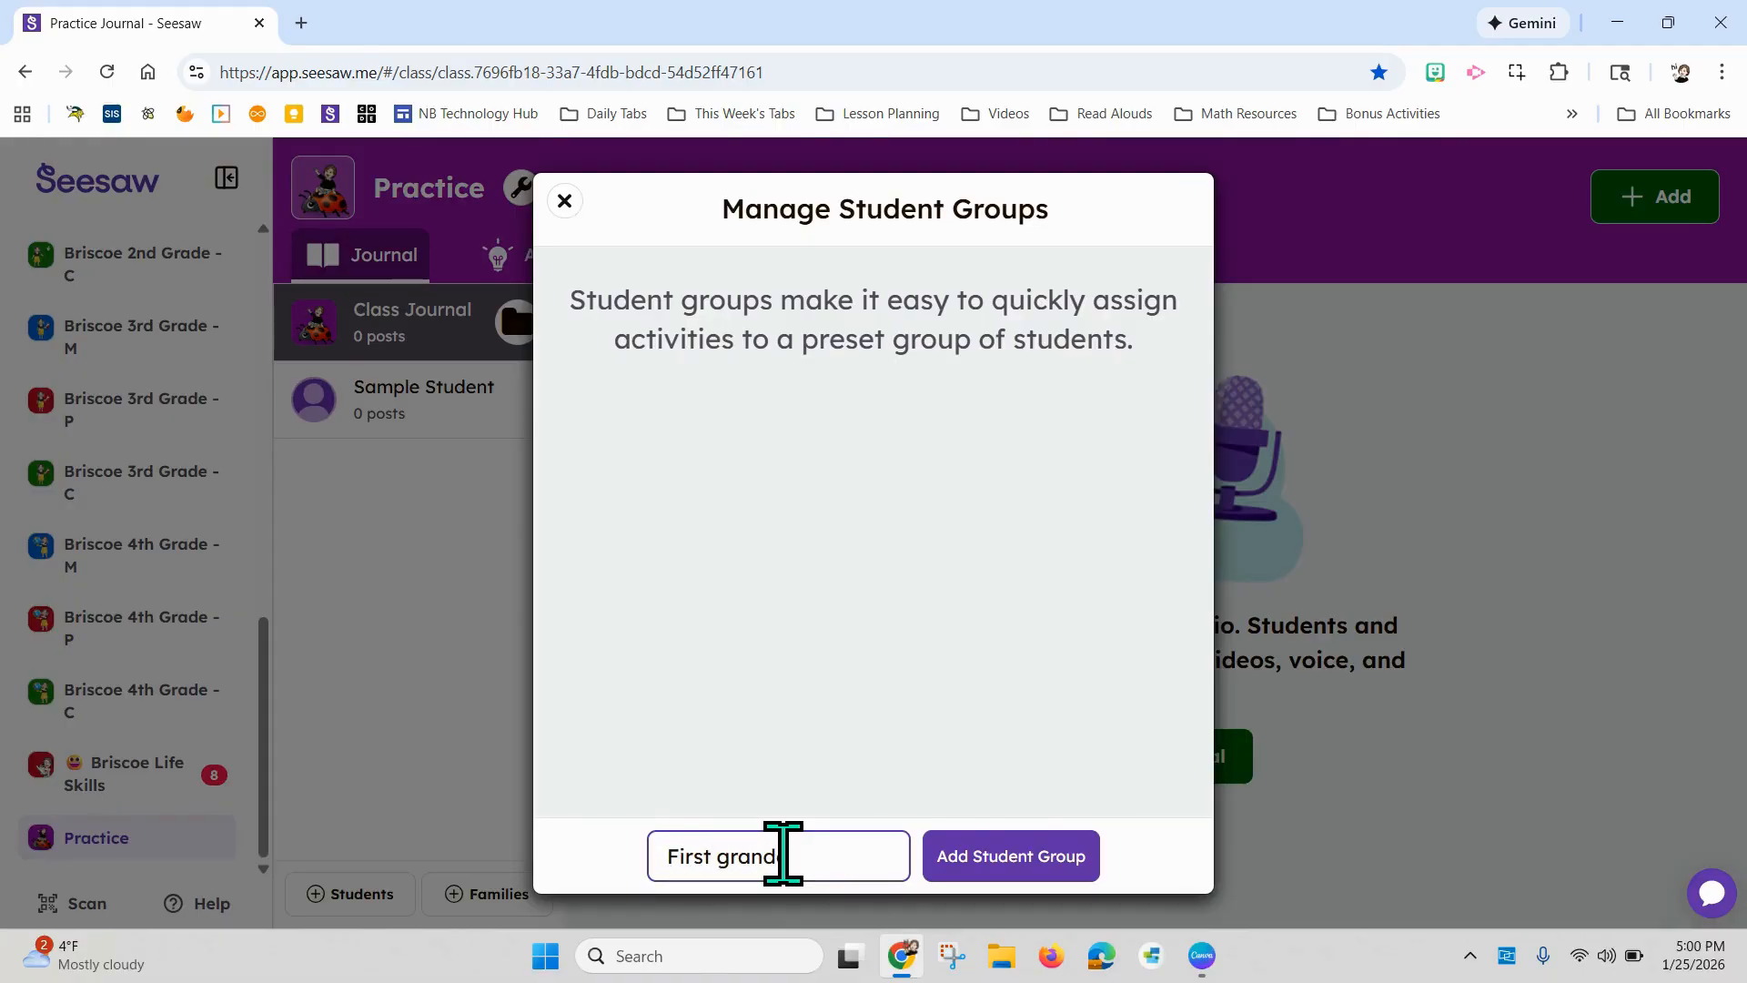
key("BackSpace")
key("BackSpace")
type("de")
left_click(1015, 855)
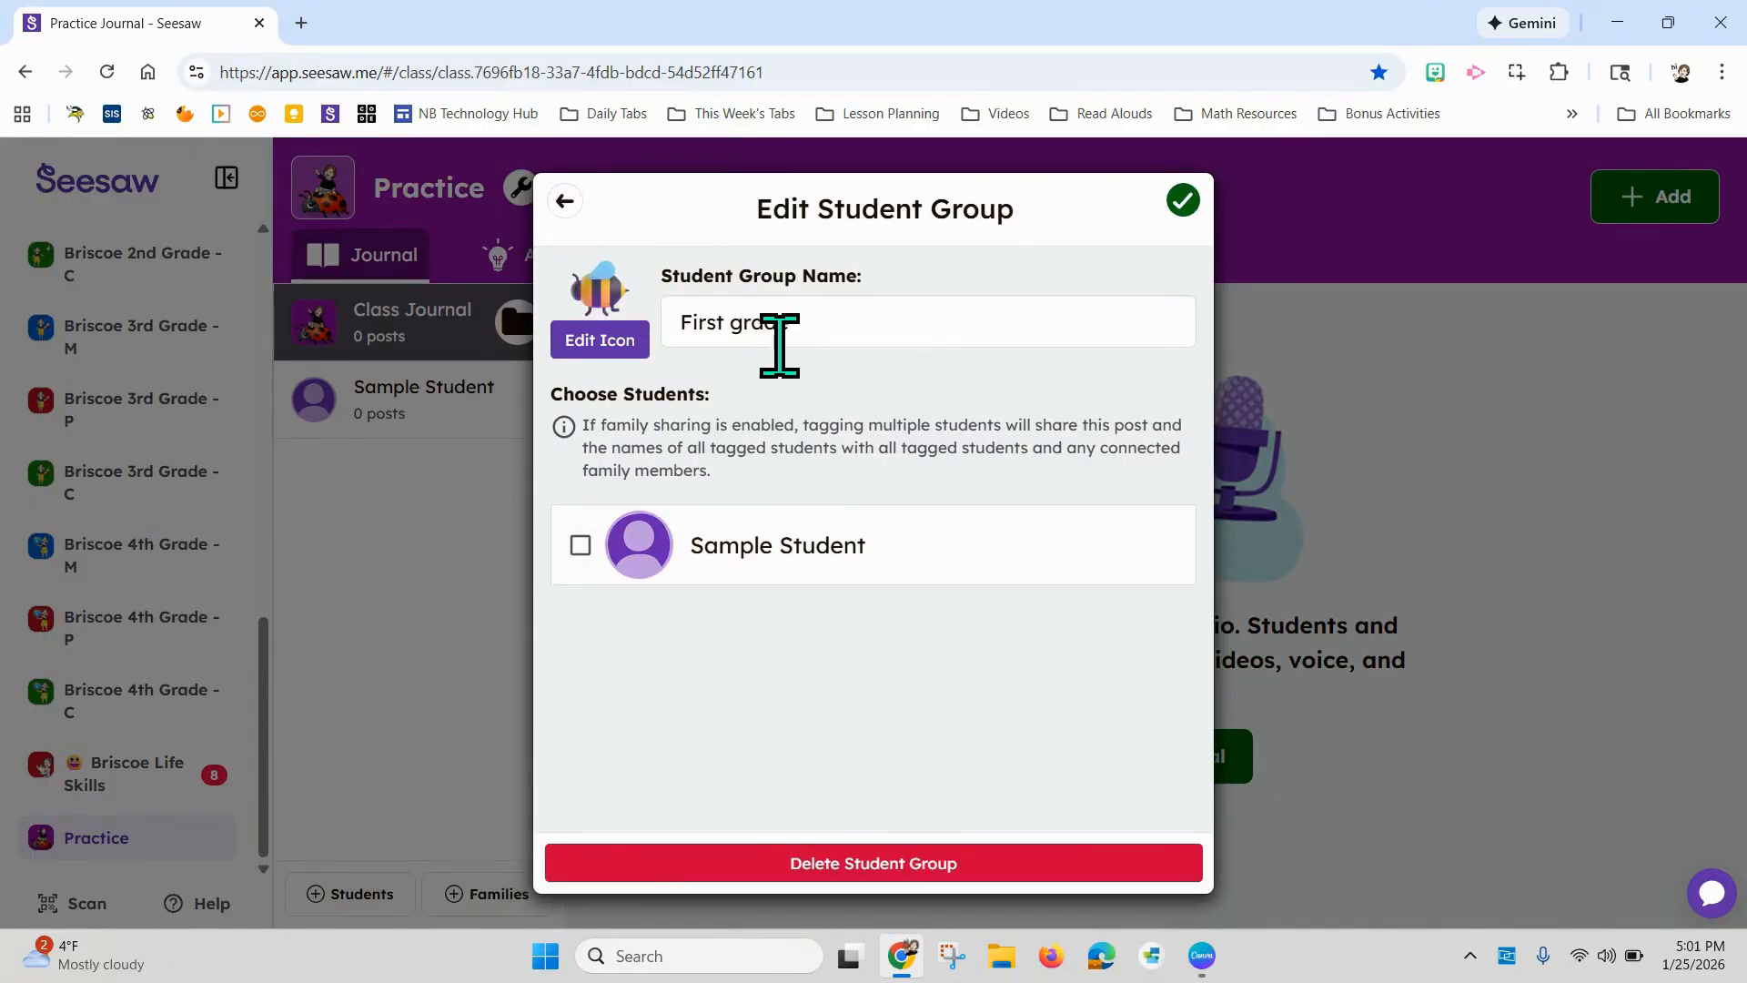
left_click(580, 545)
left_click(1183, 199)
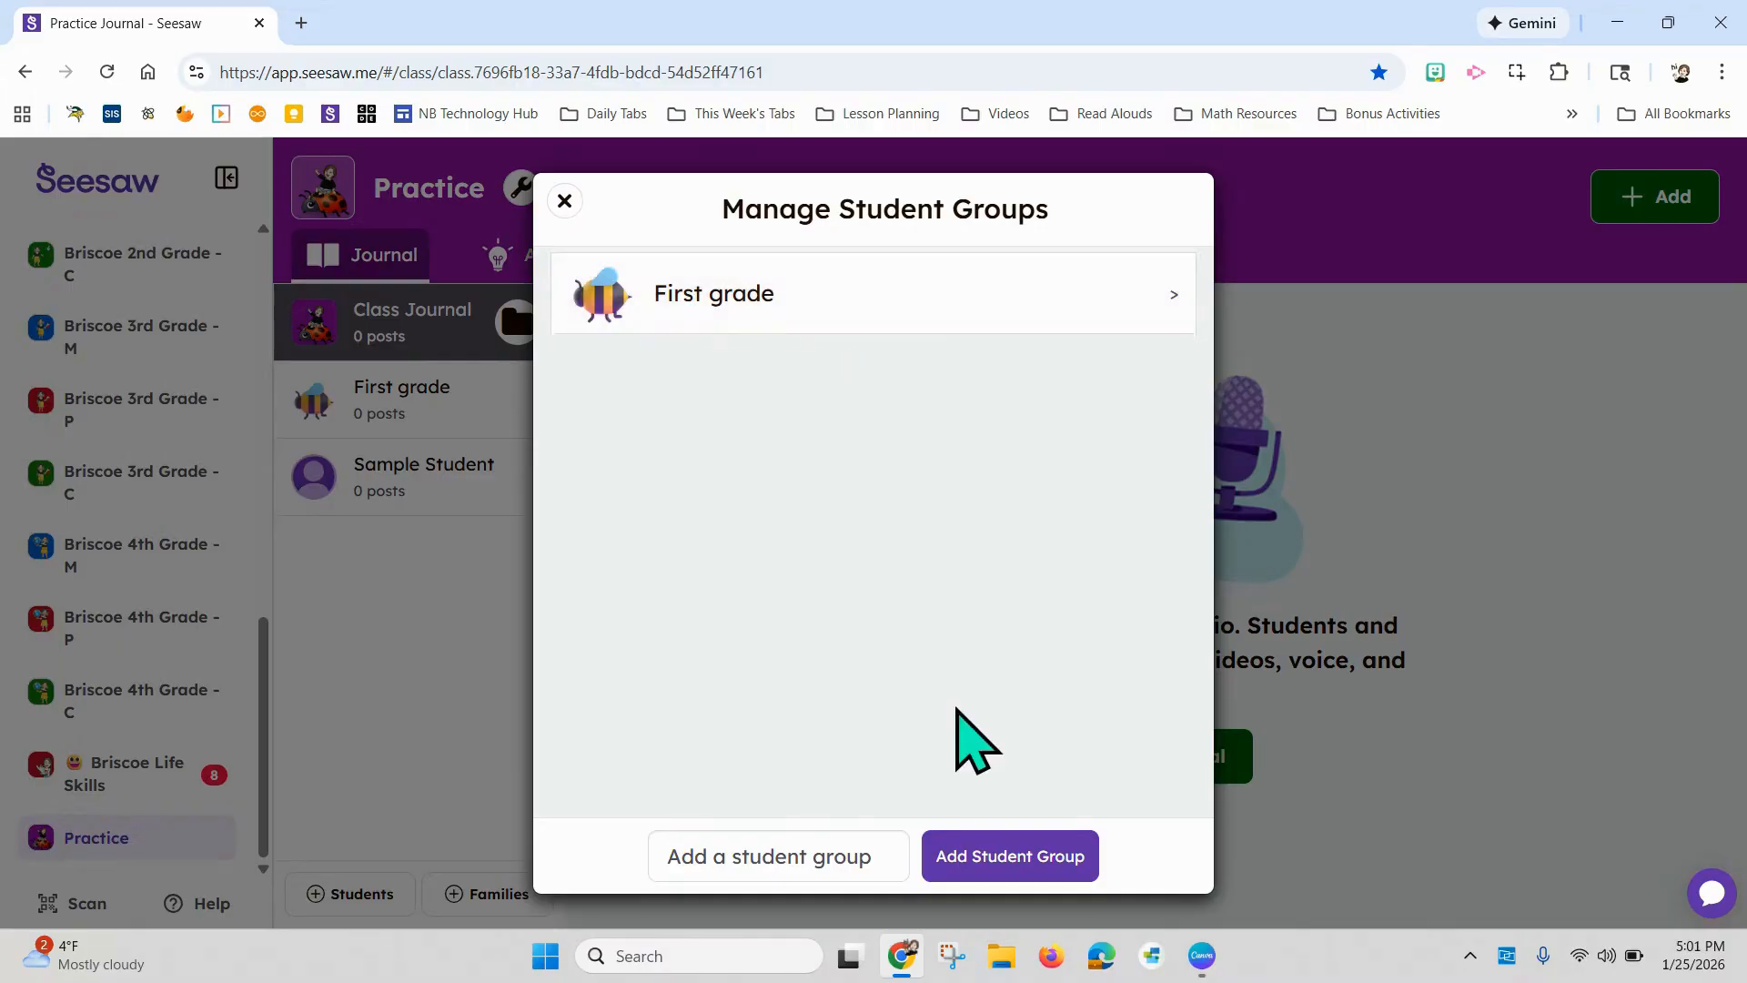
left_click(840, 851)
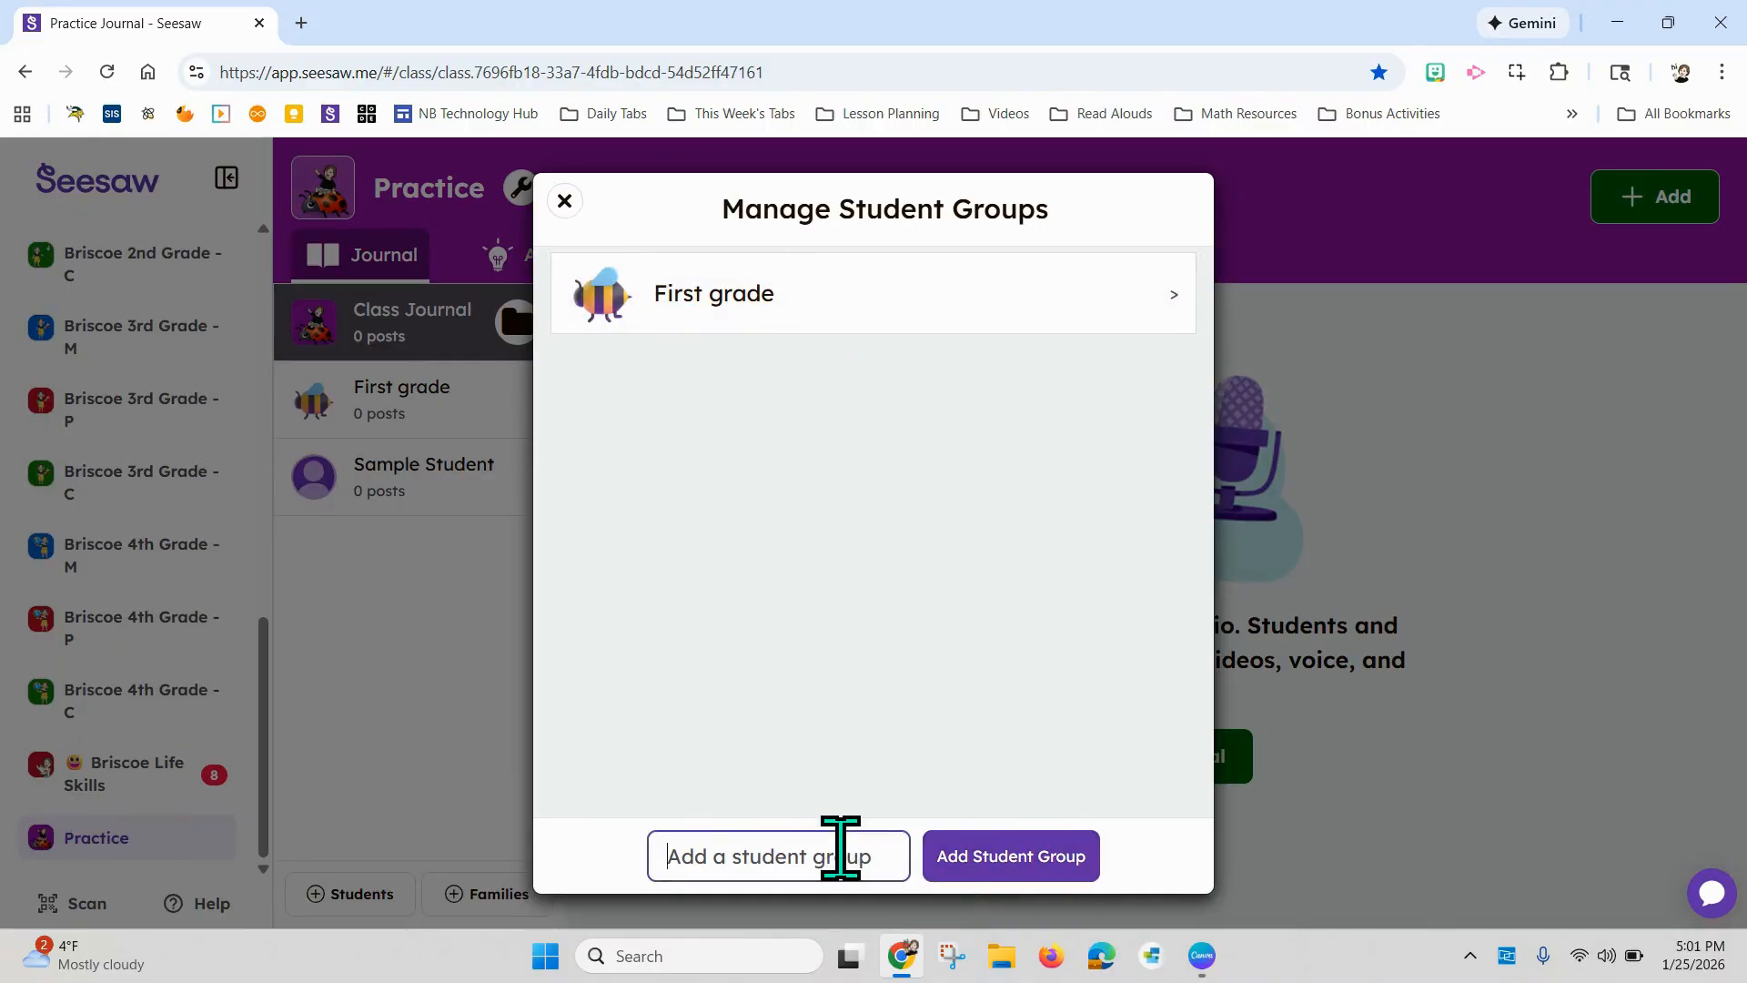
type("Second")
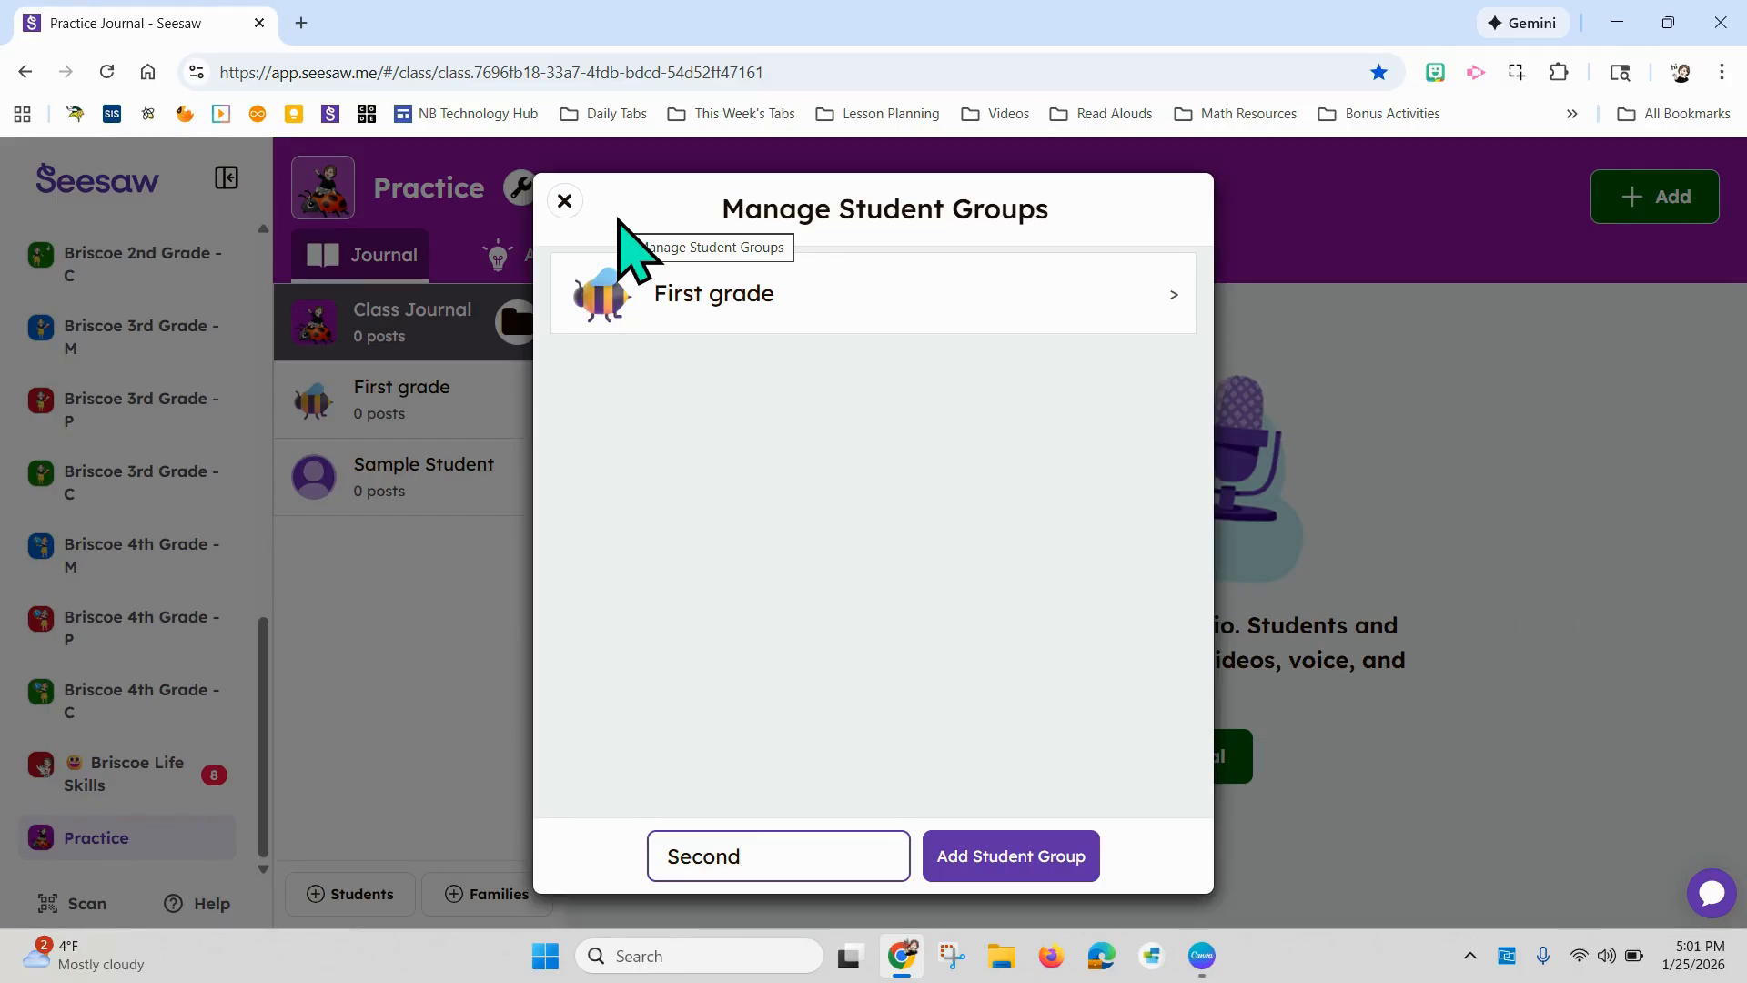
left_click(564, 201)
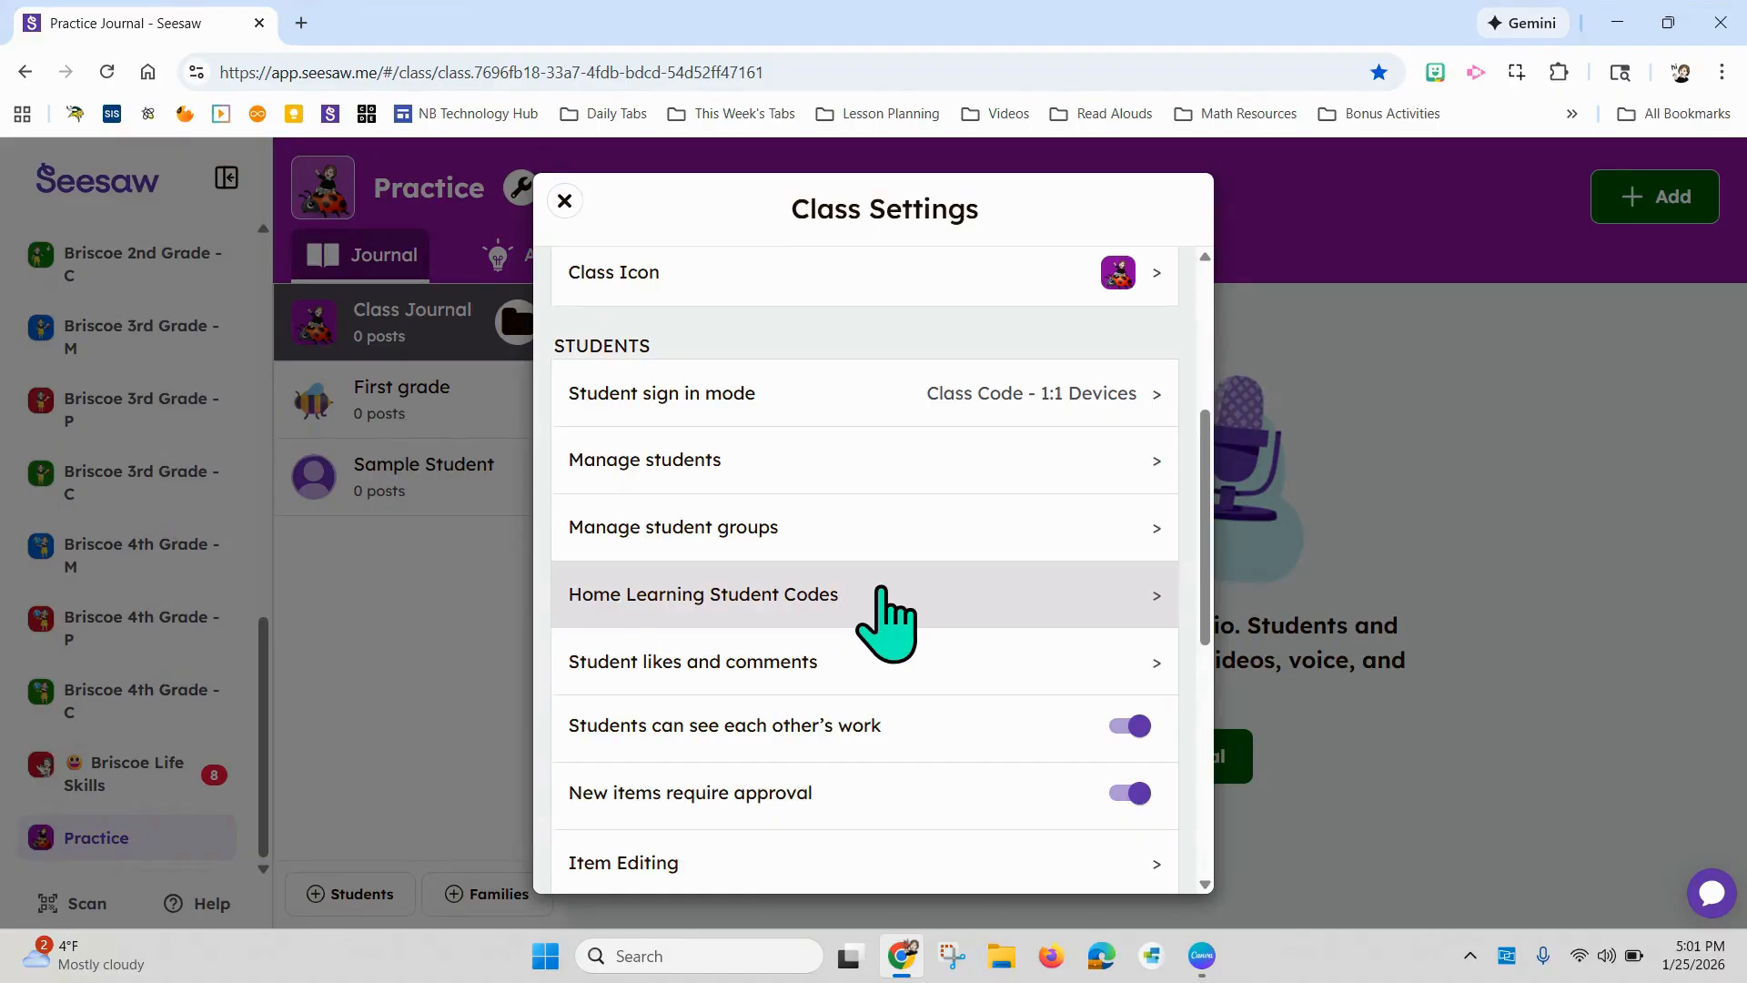
Step: Review the student likes and comments settings, and stop students from seeing each other's work, confirming the change
left_click(937, 674)
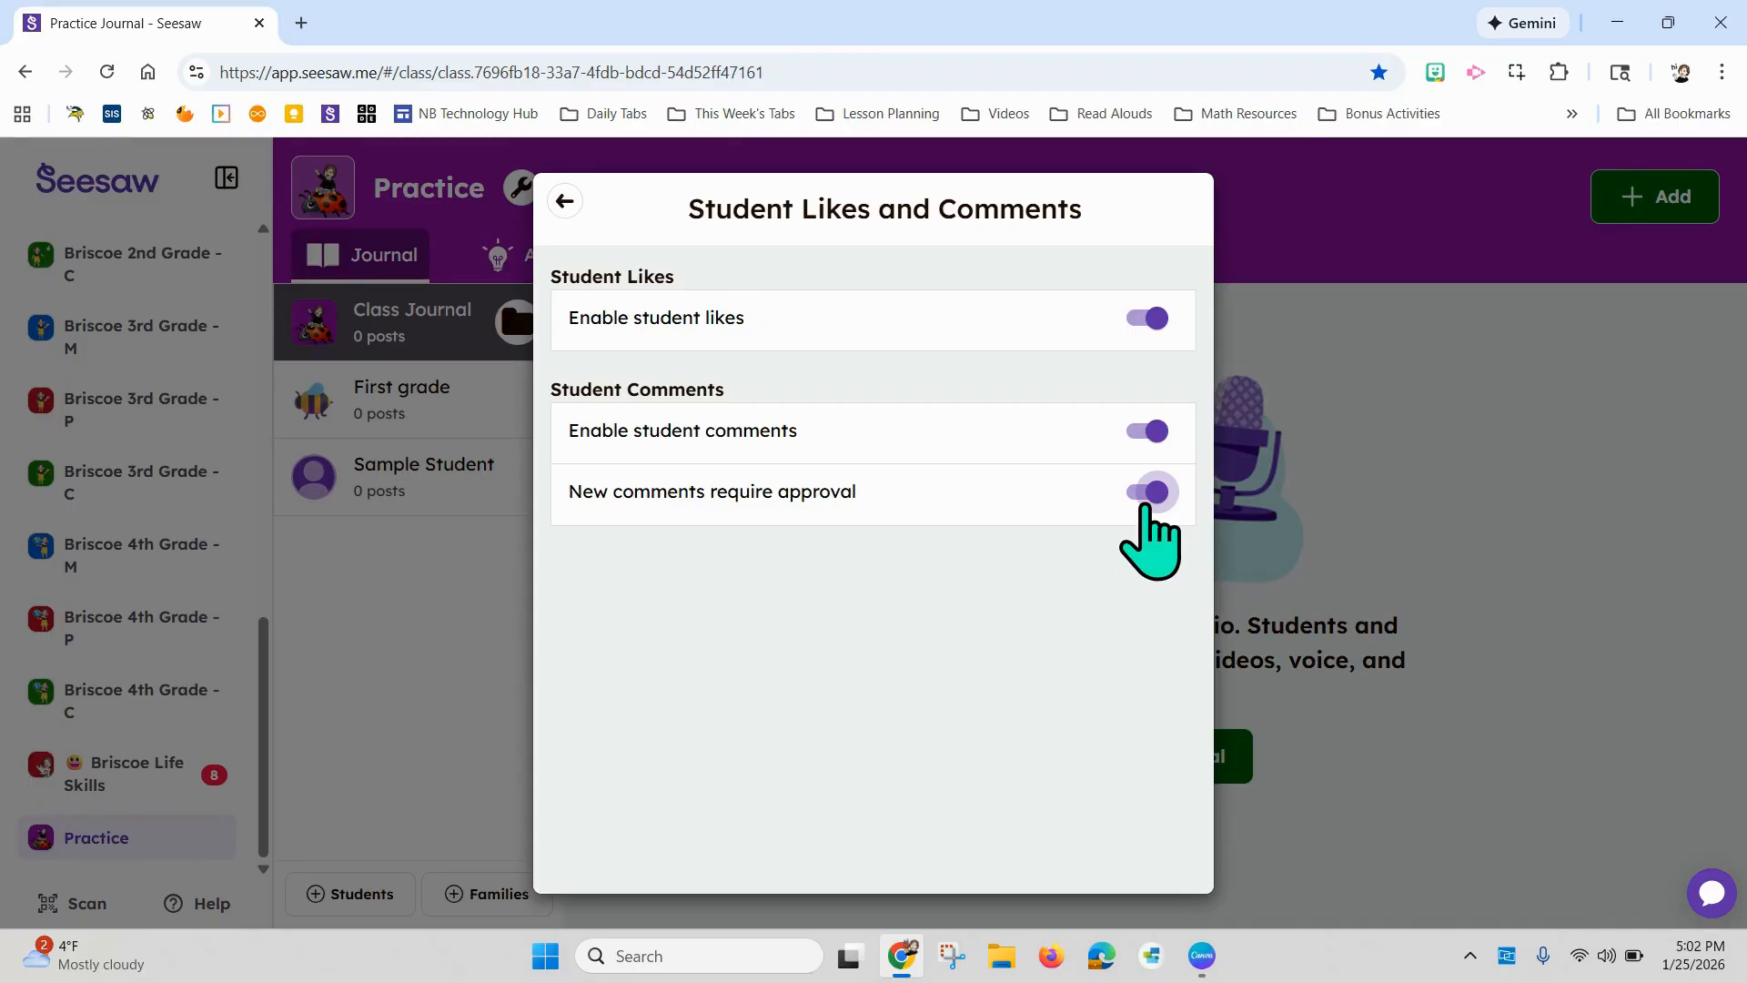
left_click(564, 201)
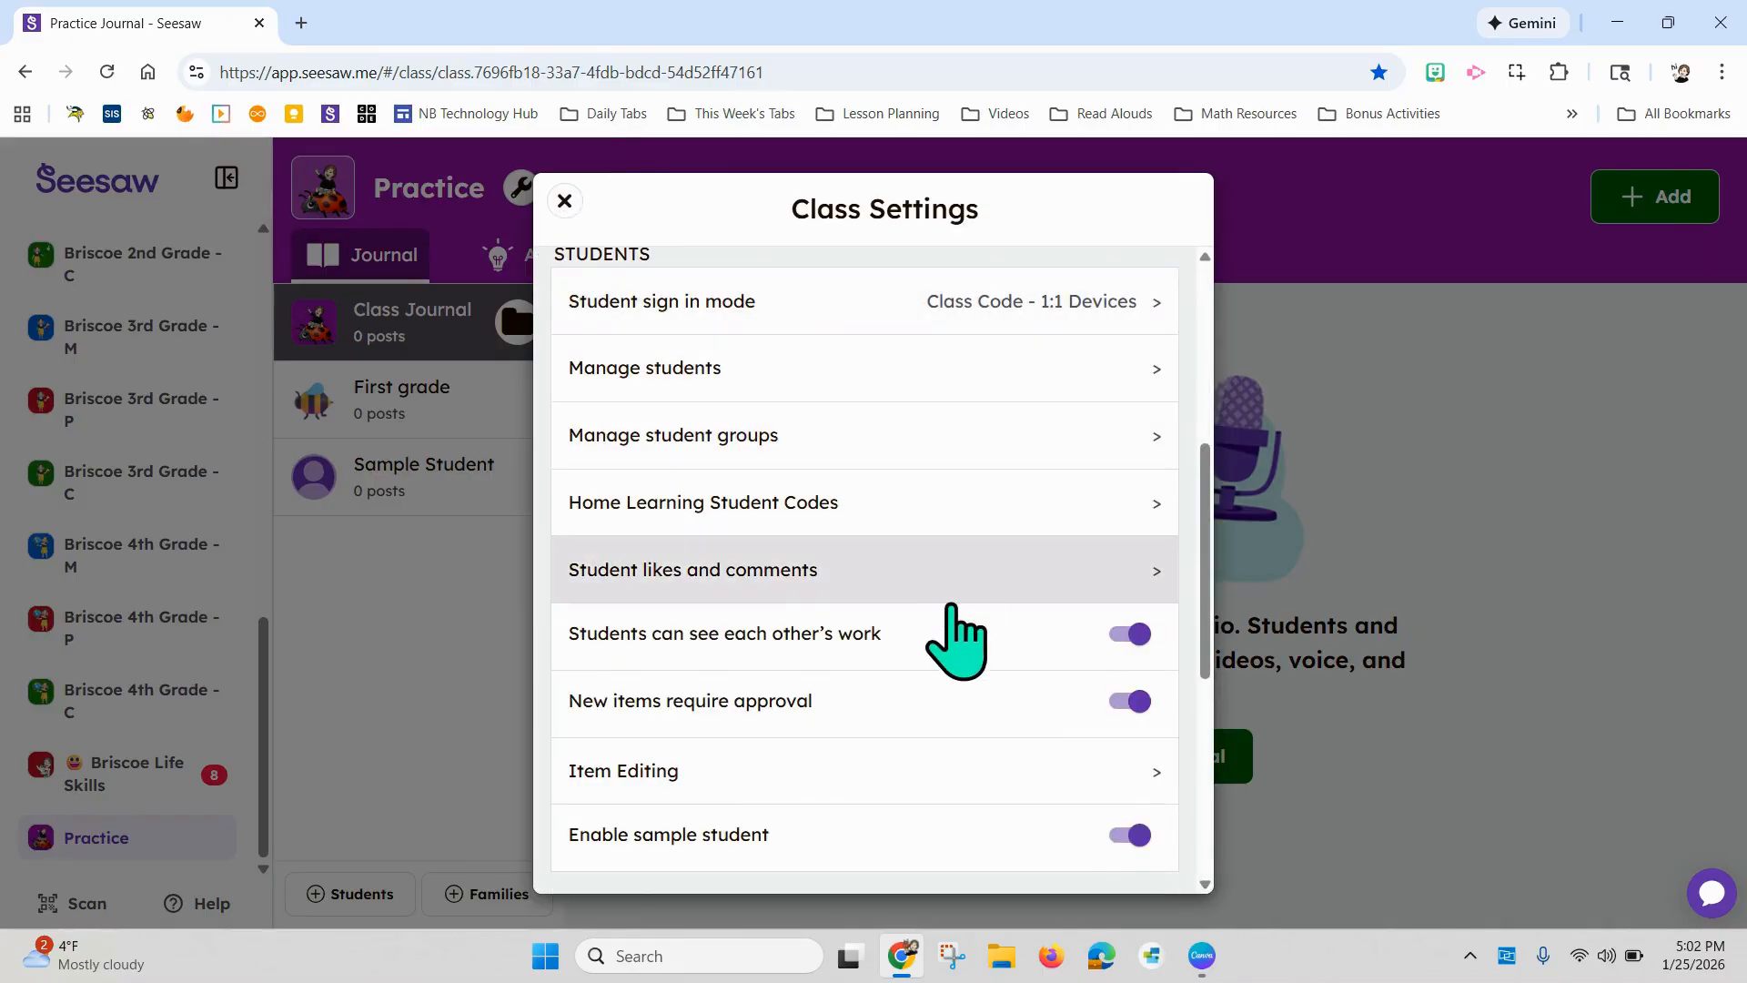
scroll(951, 607, "down", 1)
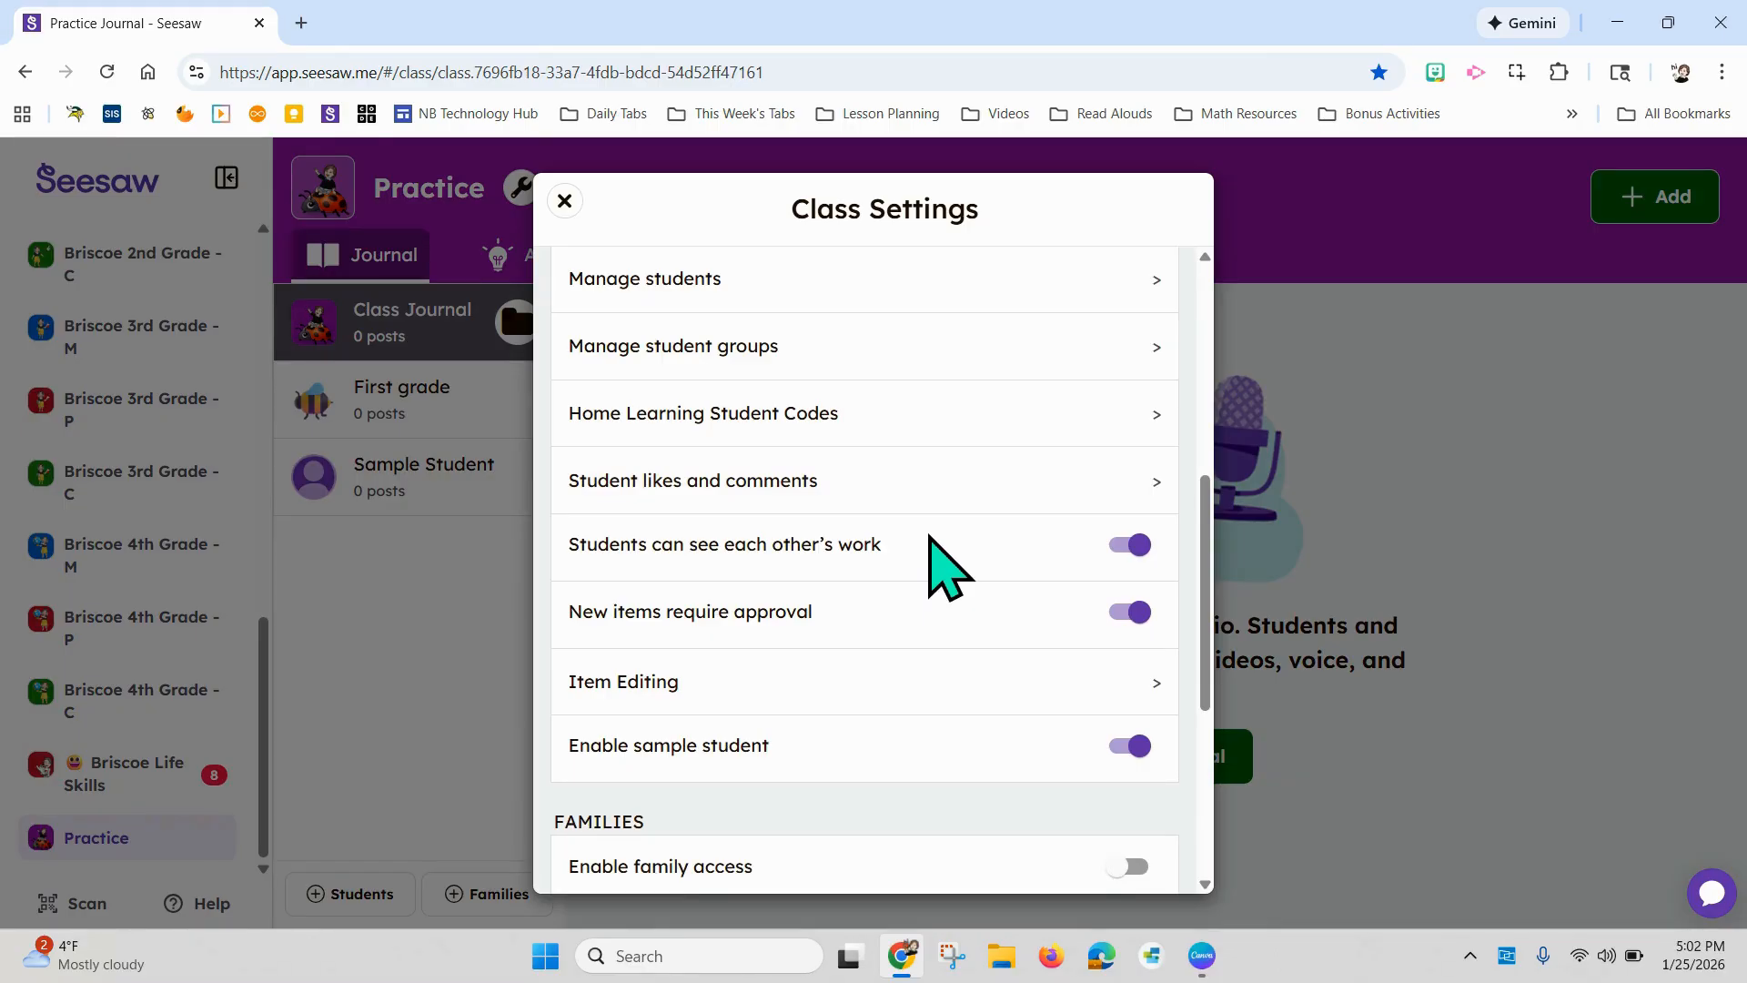
left_click(1135, 545)
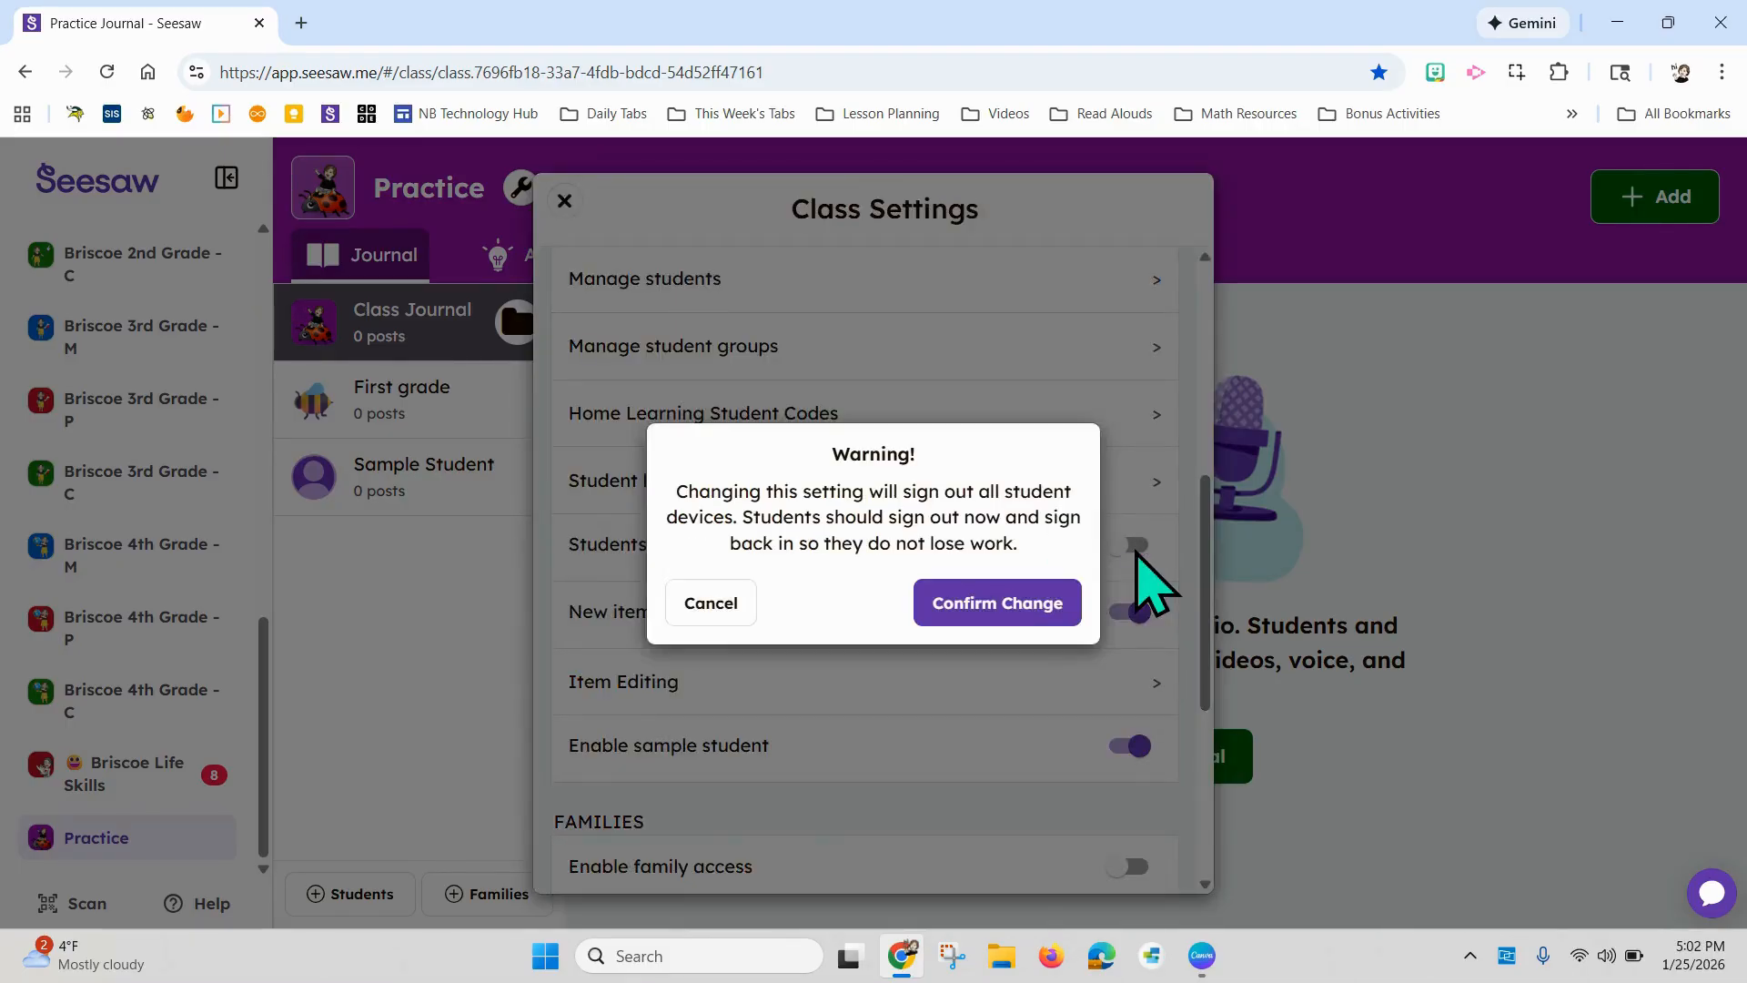
left_click(970, 604)
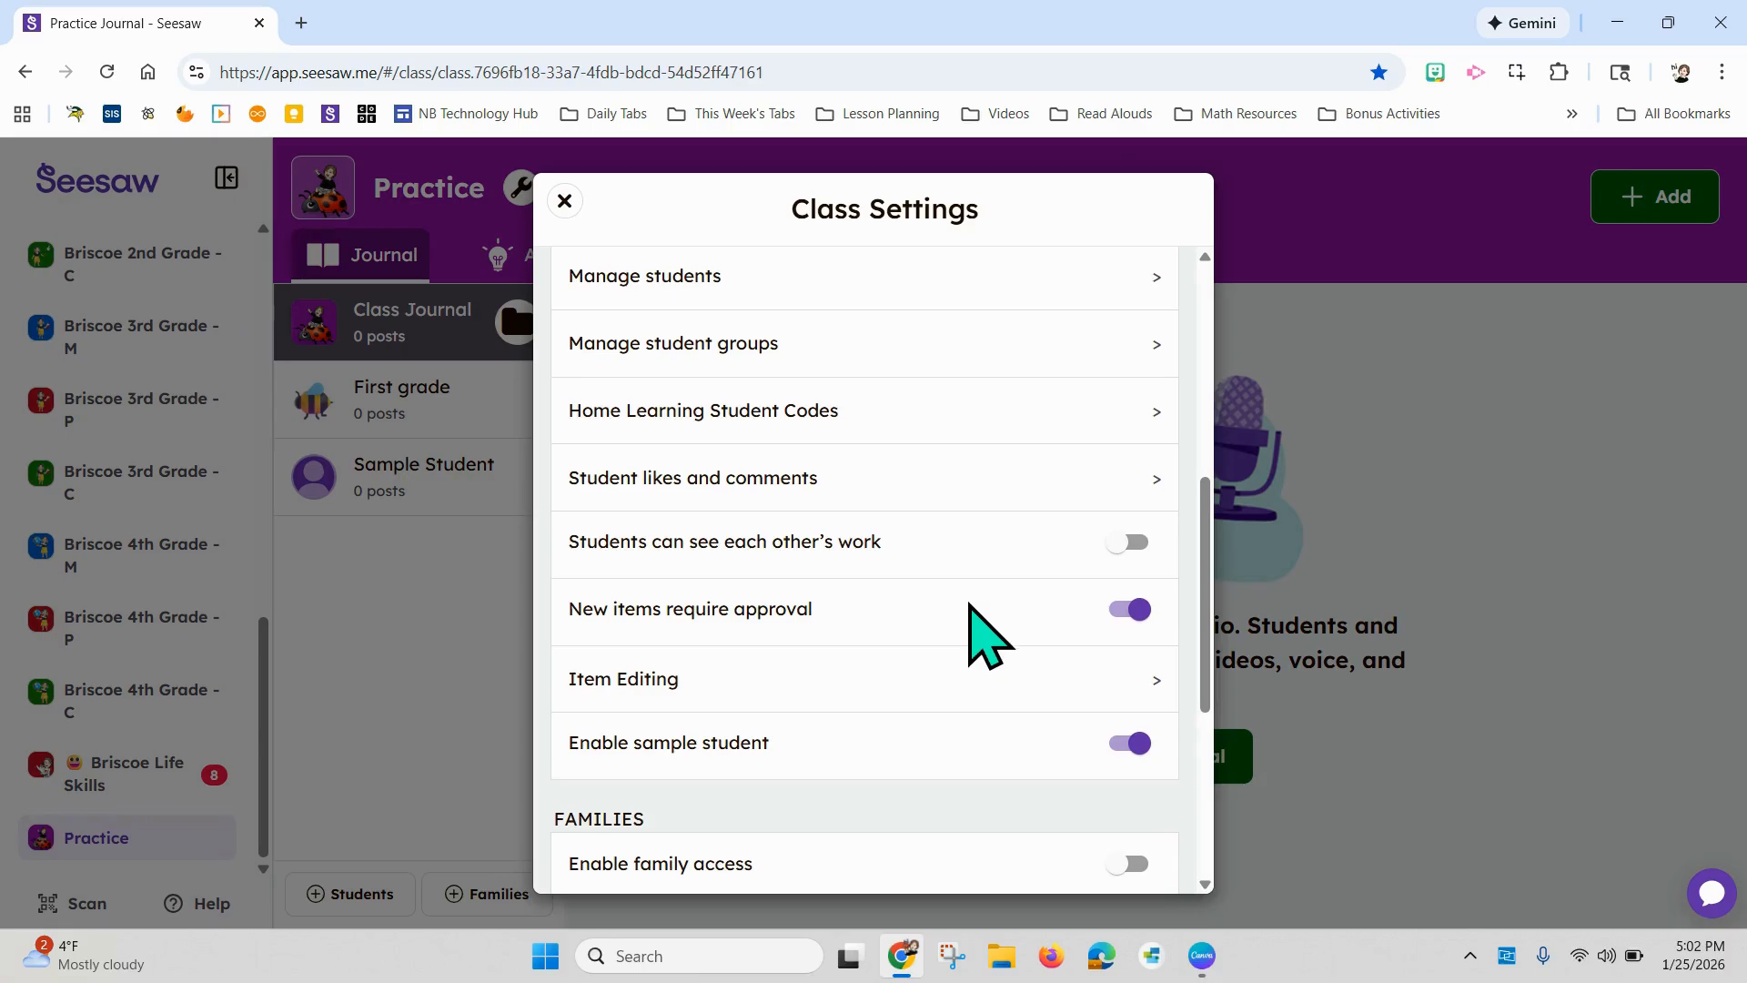
Step: In the class's item editing settings, turn off allowing students to edit who is tagged in posts
scroll(970, 605, "down", 1)
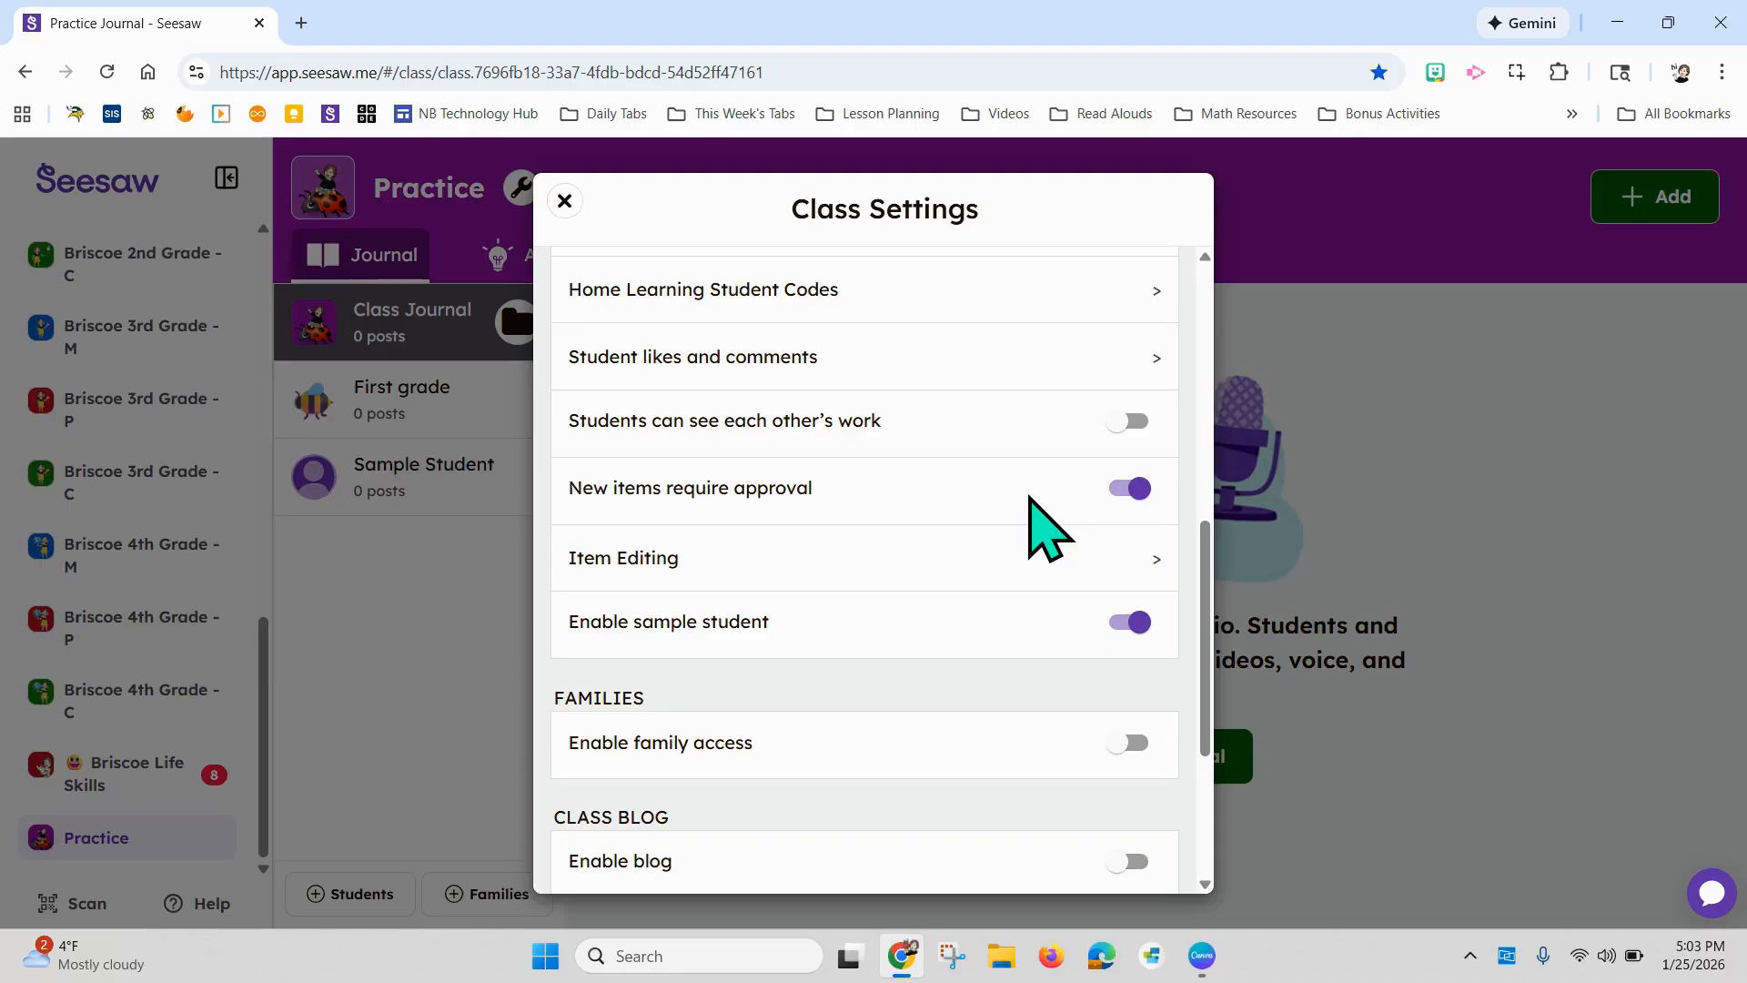
left_click(1074, 566)
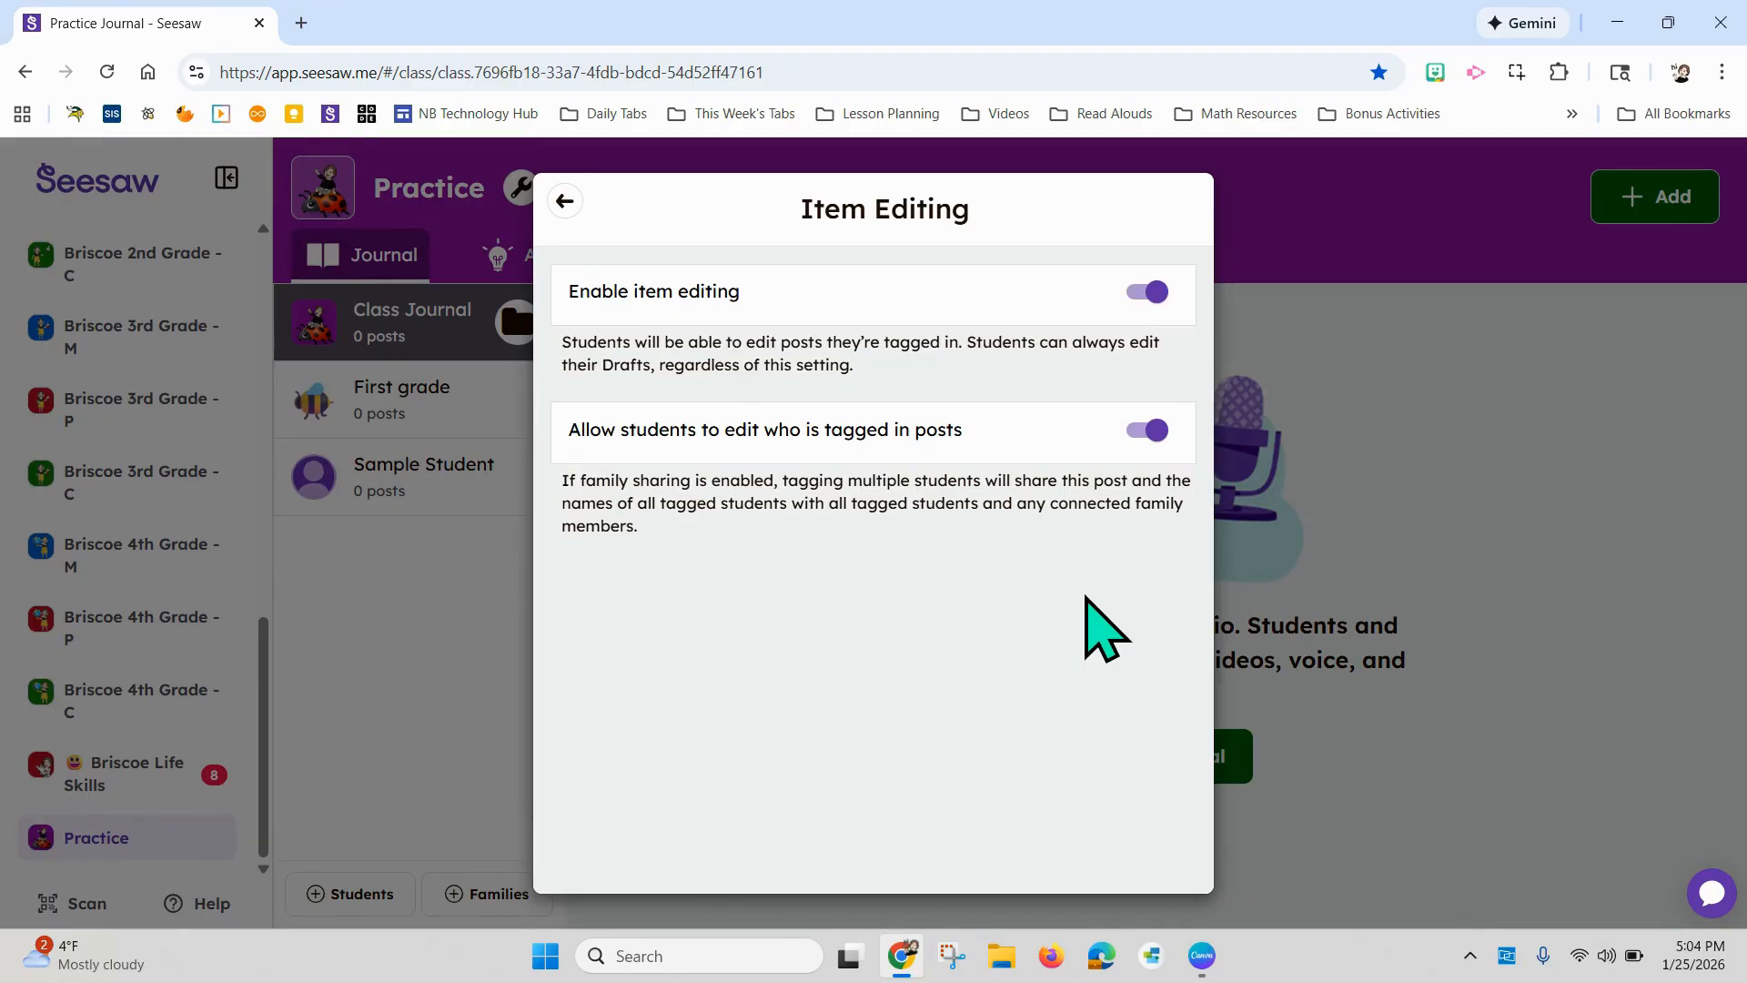
left_click(1154, 435)
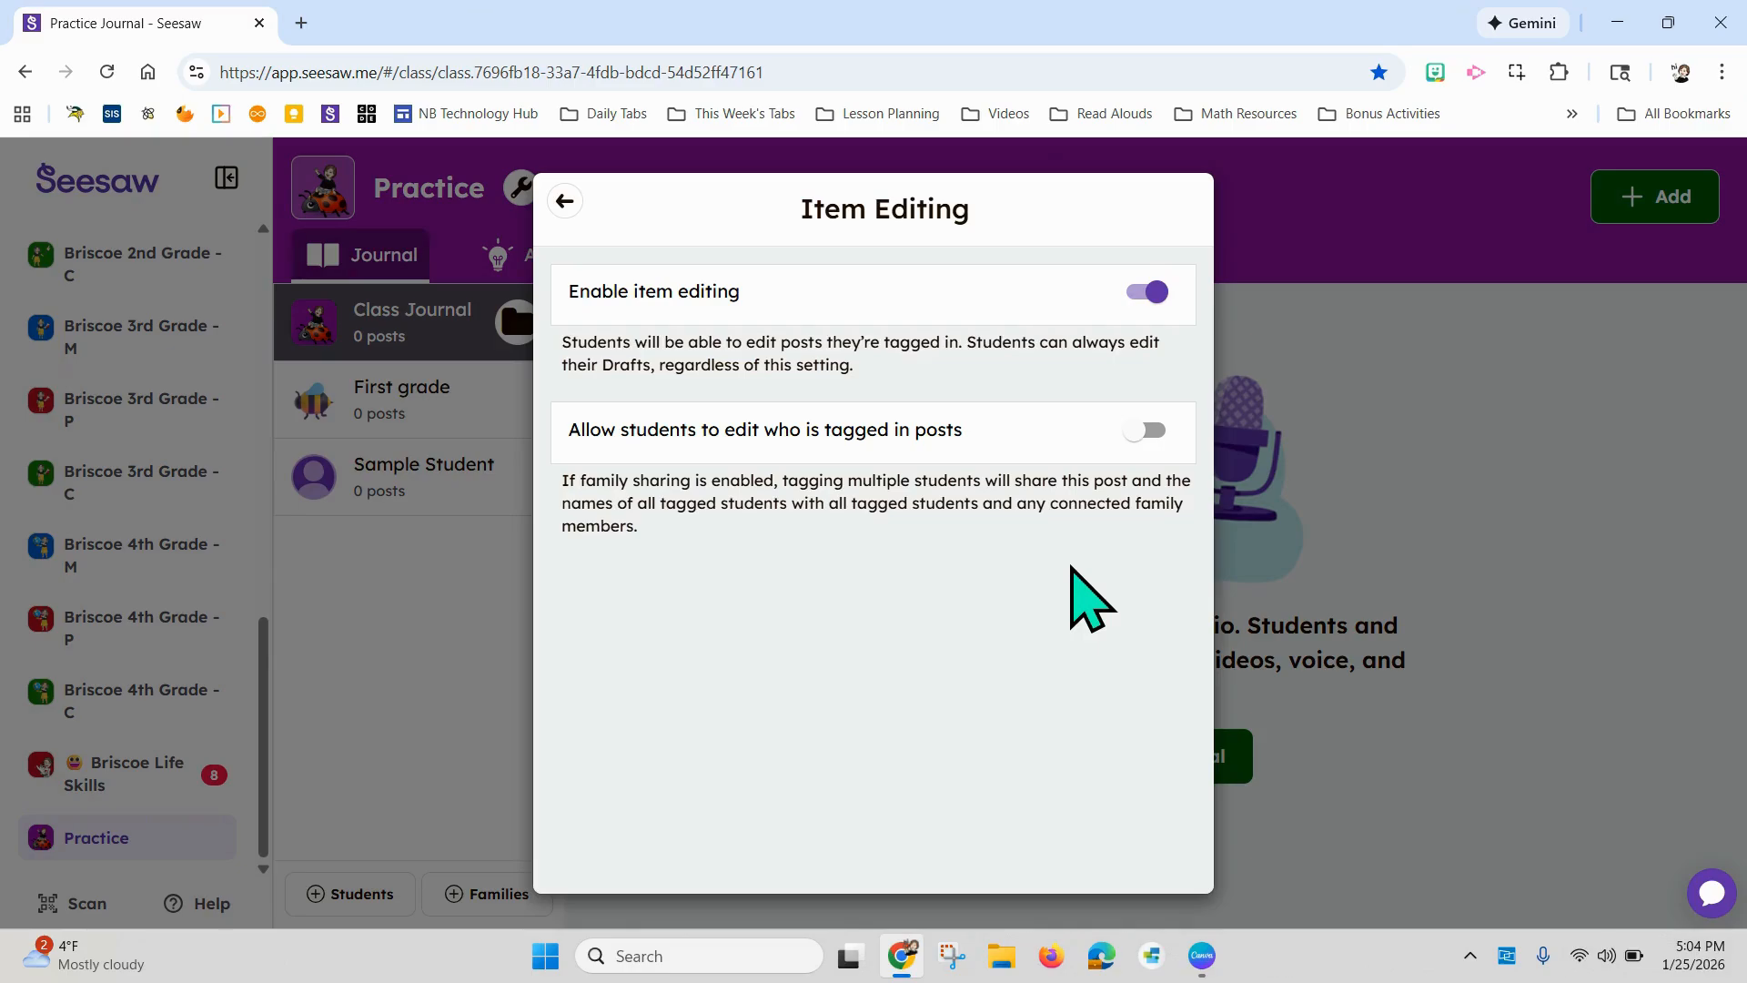
left_click(565, 201)
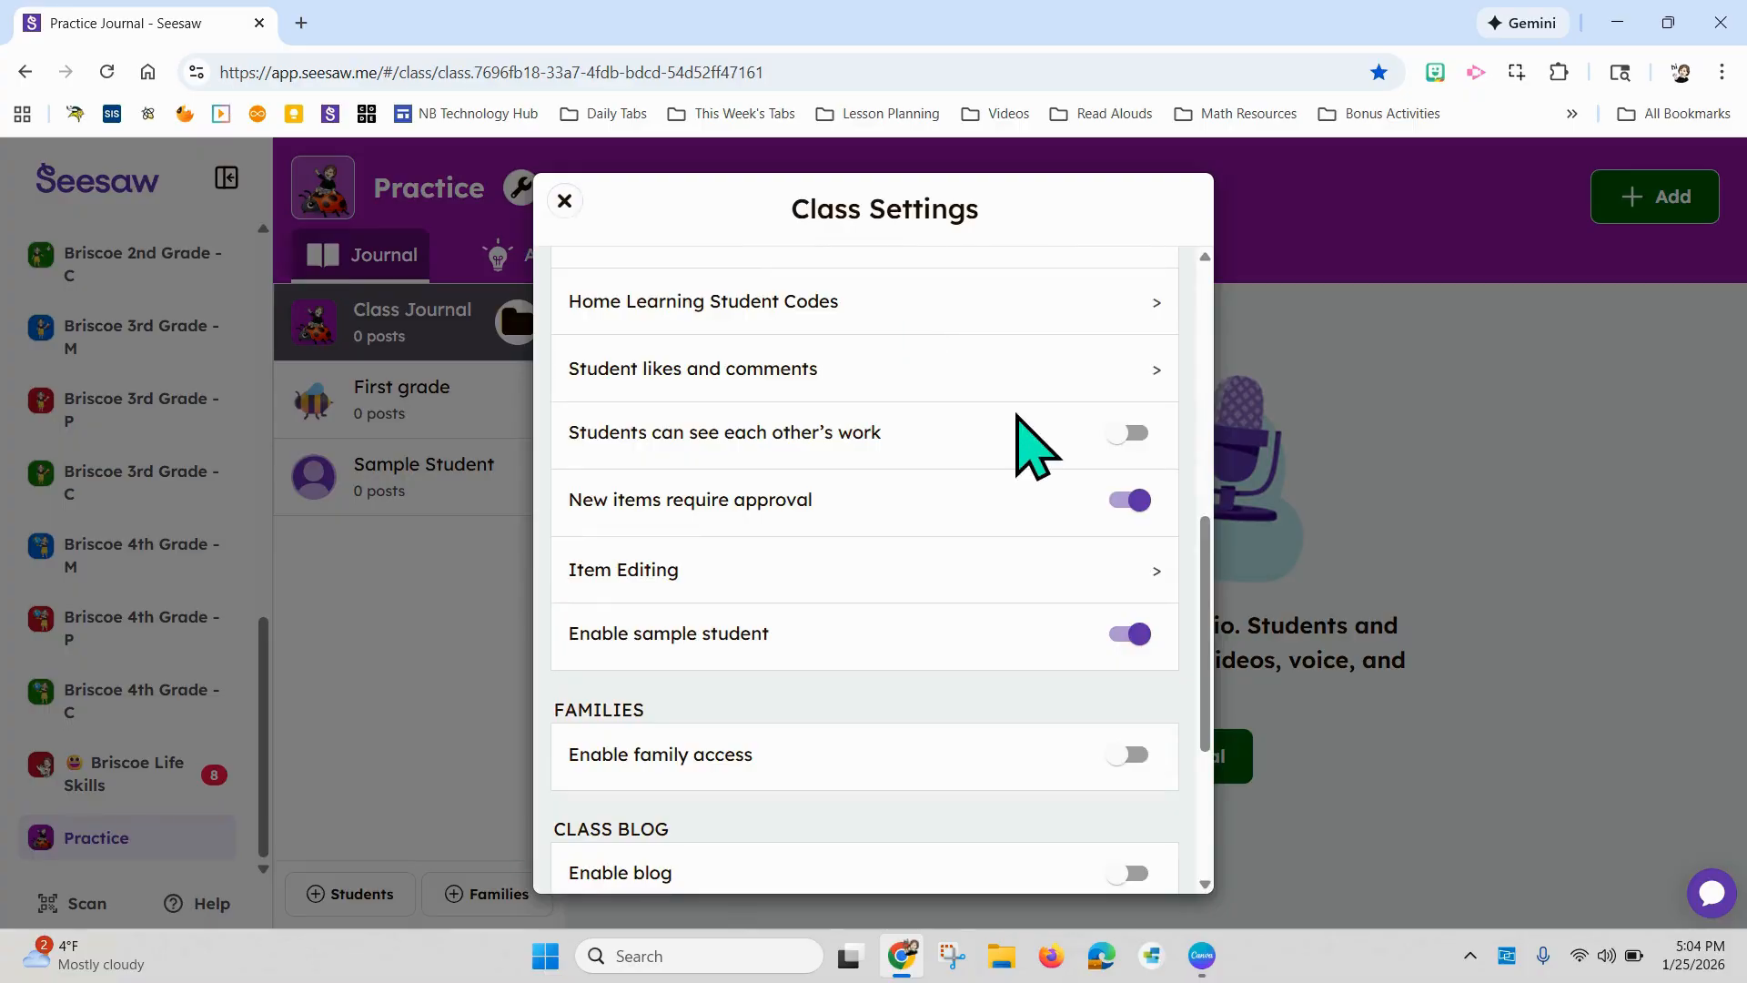
Step: Enable family access for the Practice class
scroll(1033, 510, "down", 2)
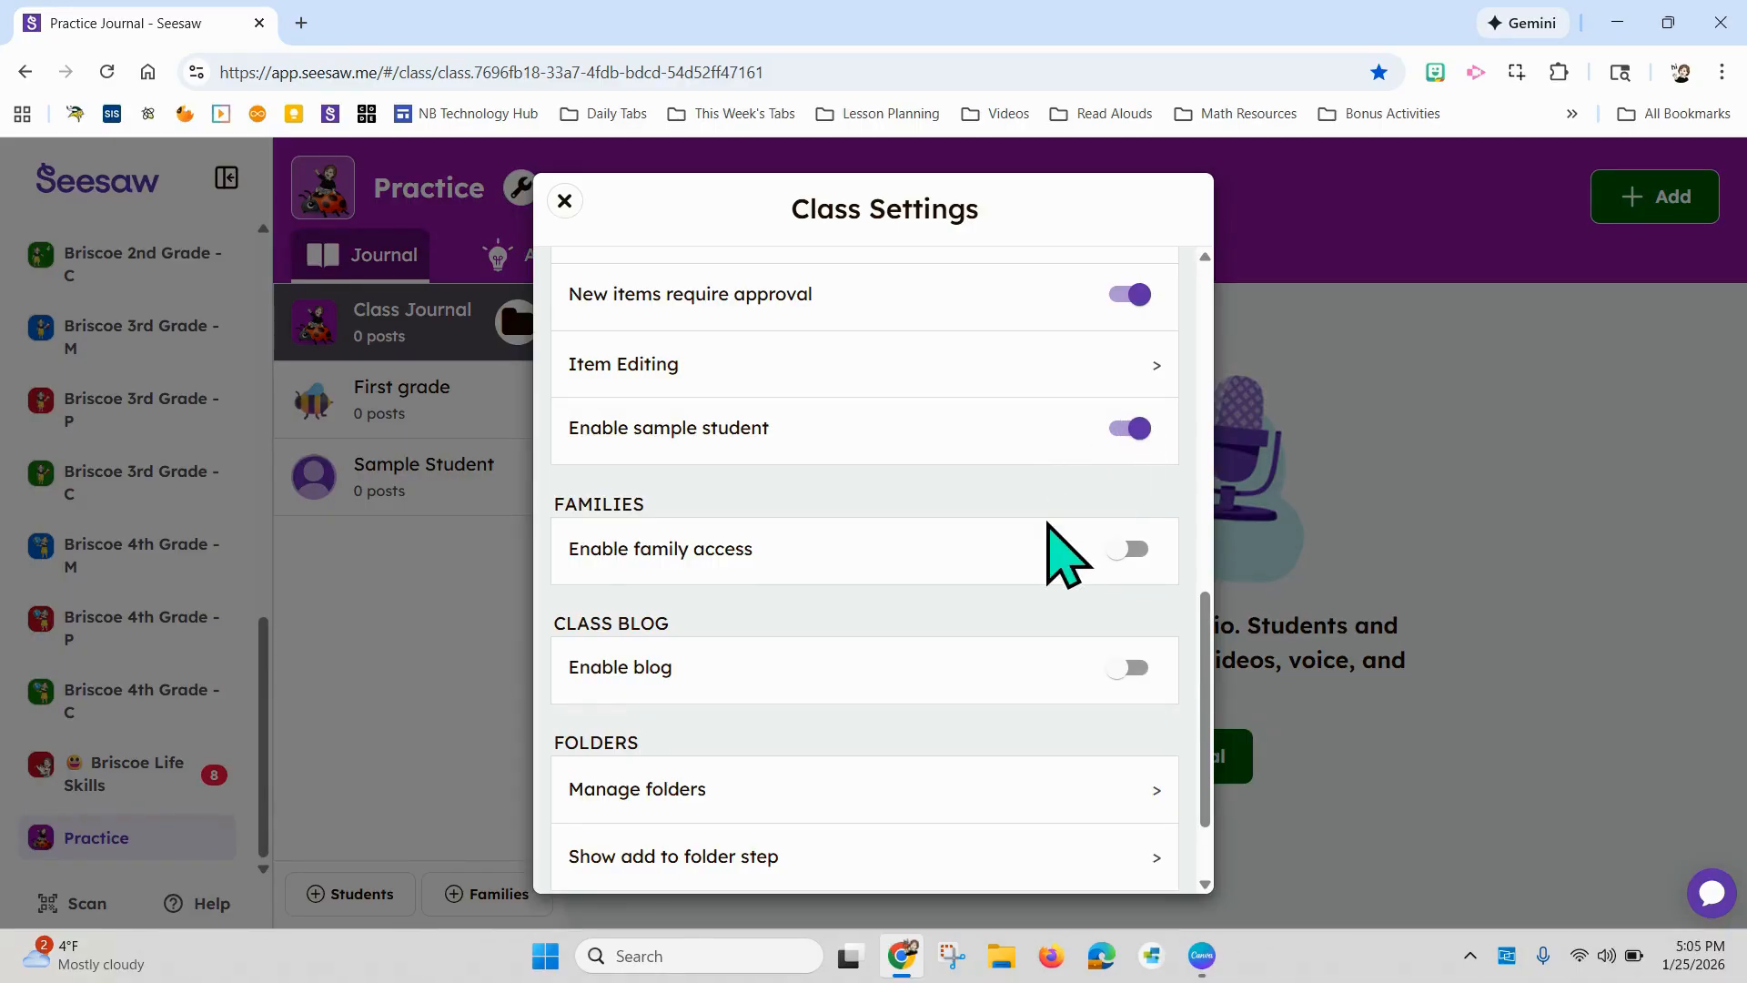
scroll(1053, 546, "down", 2)
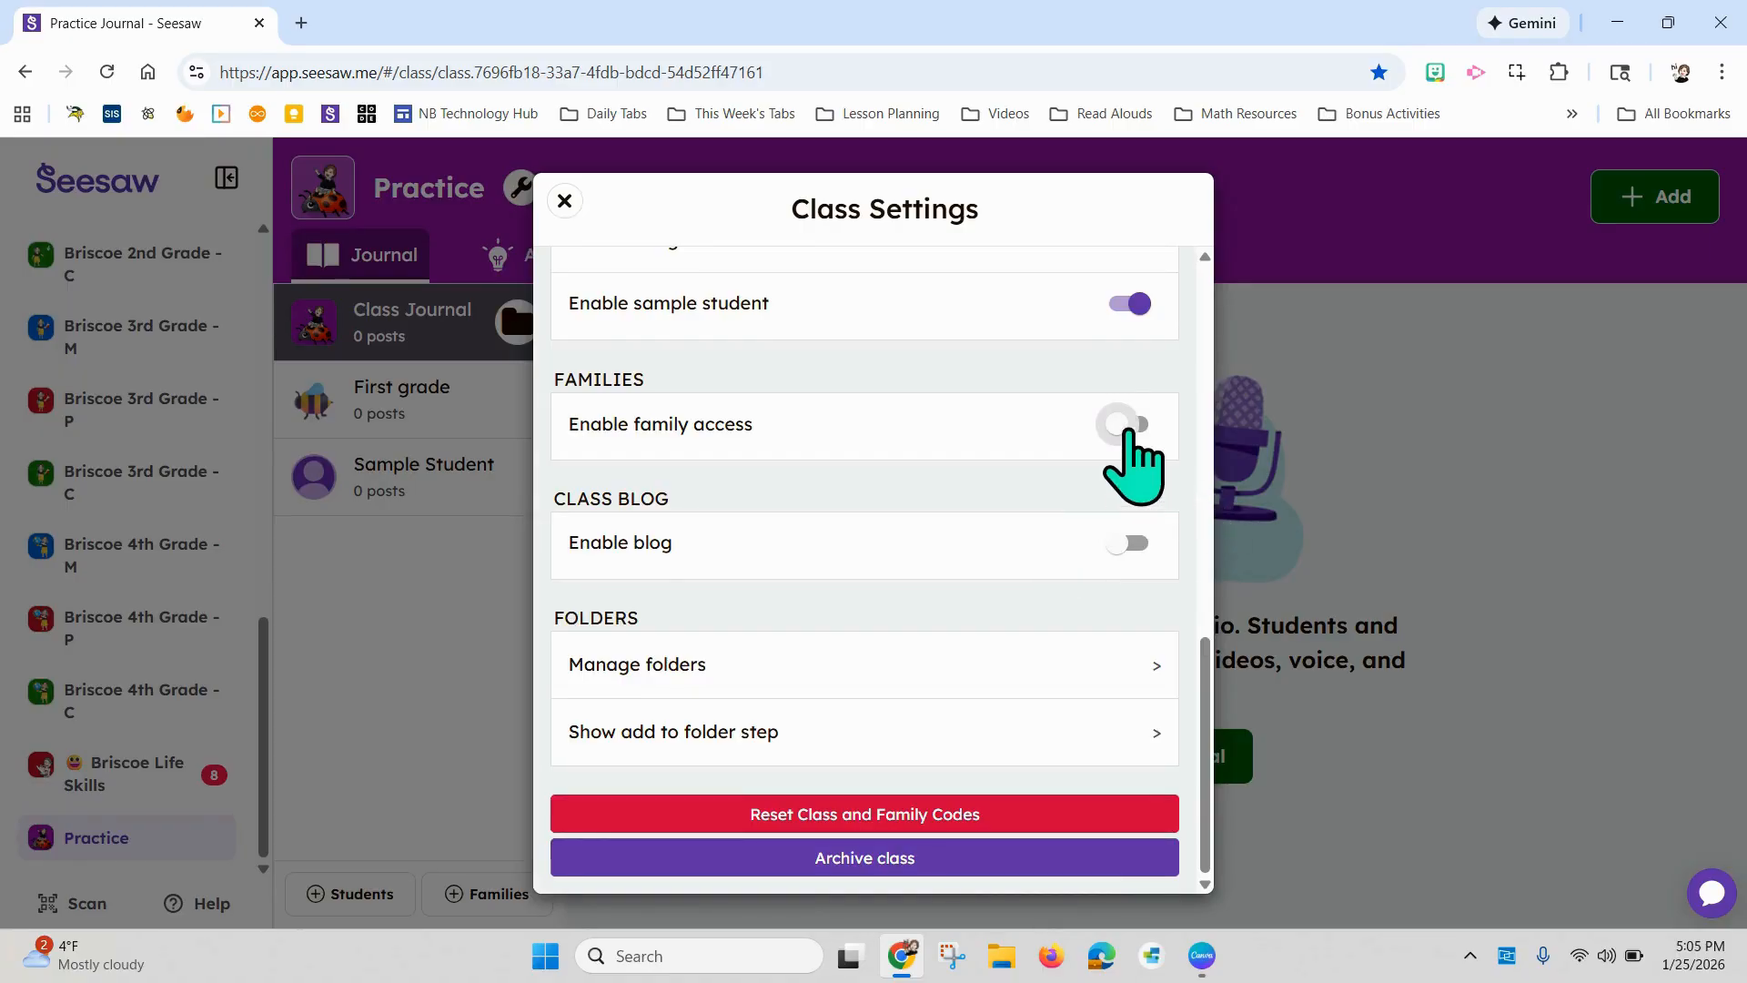
left_click(1128, 425)
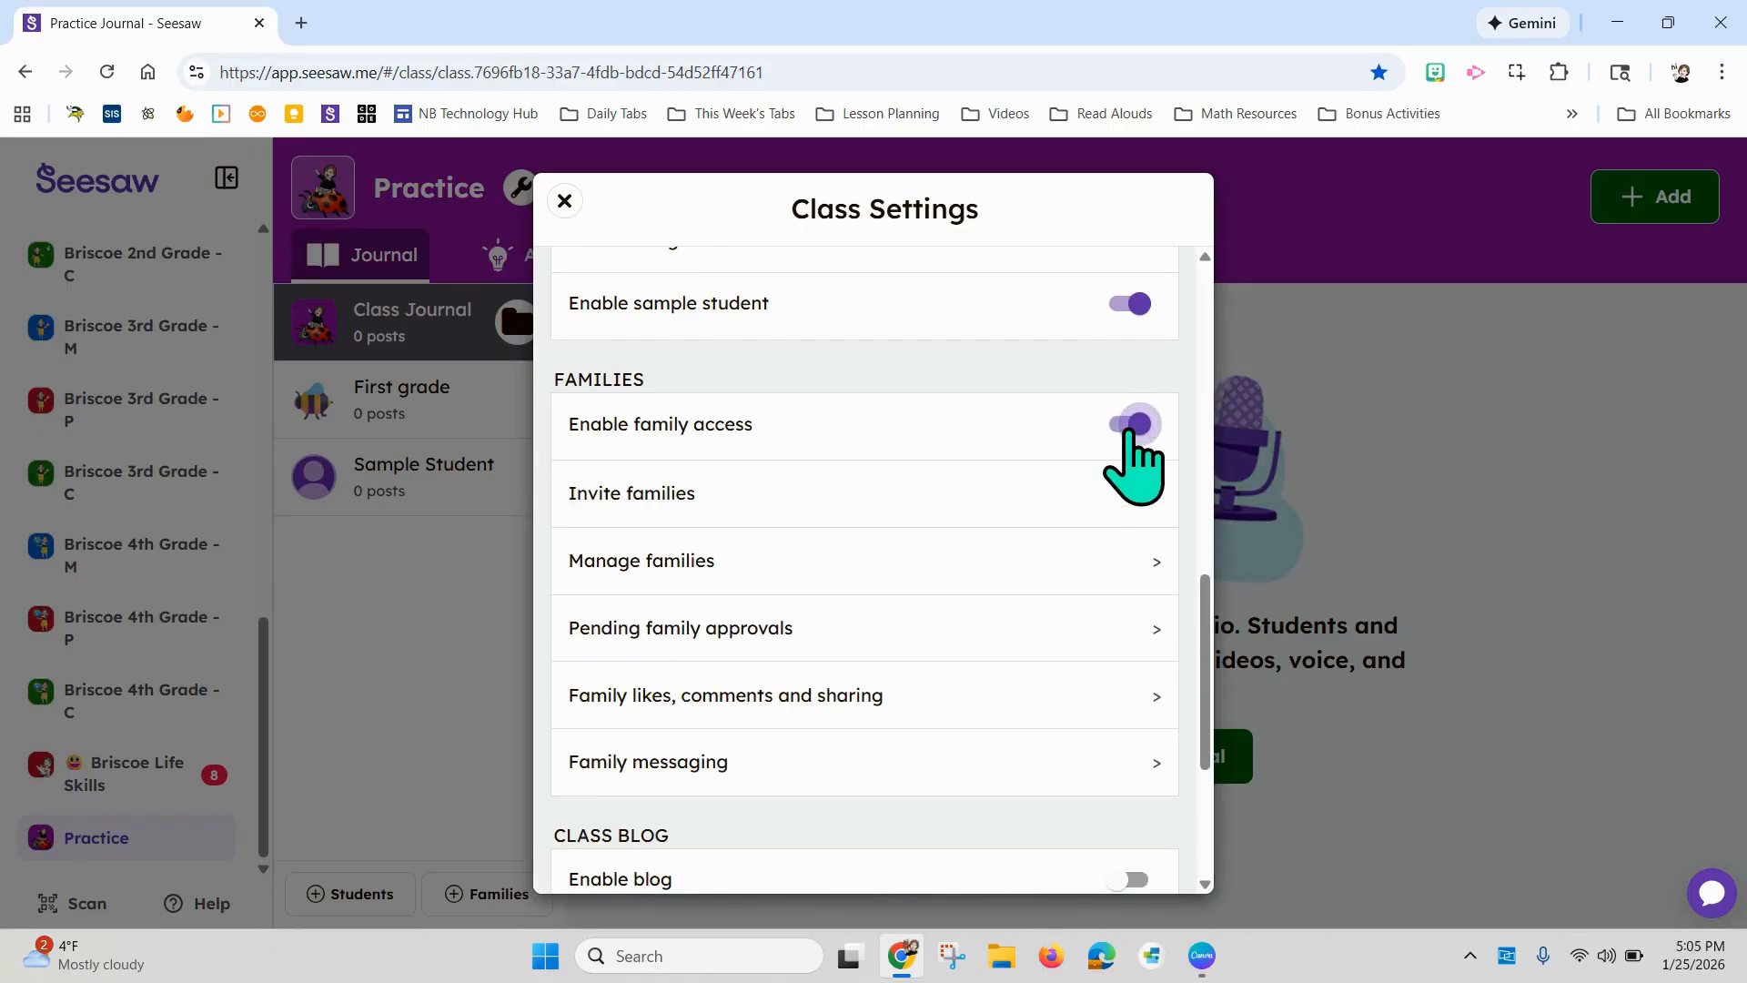
Step: Examine the class's family invitation, family management and pending family approvals, returning to the class settings after each
left_click(1117, 502)
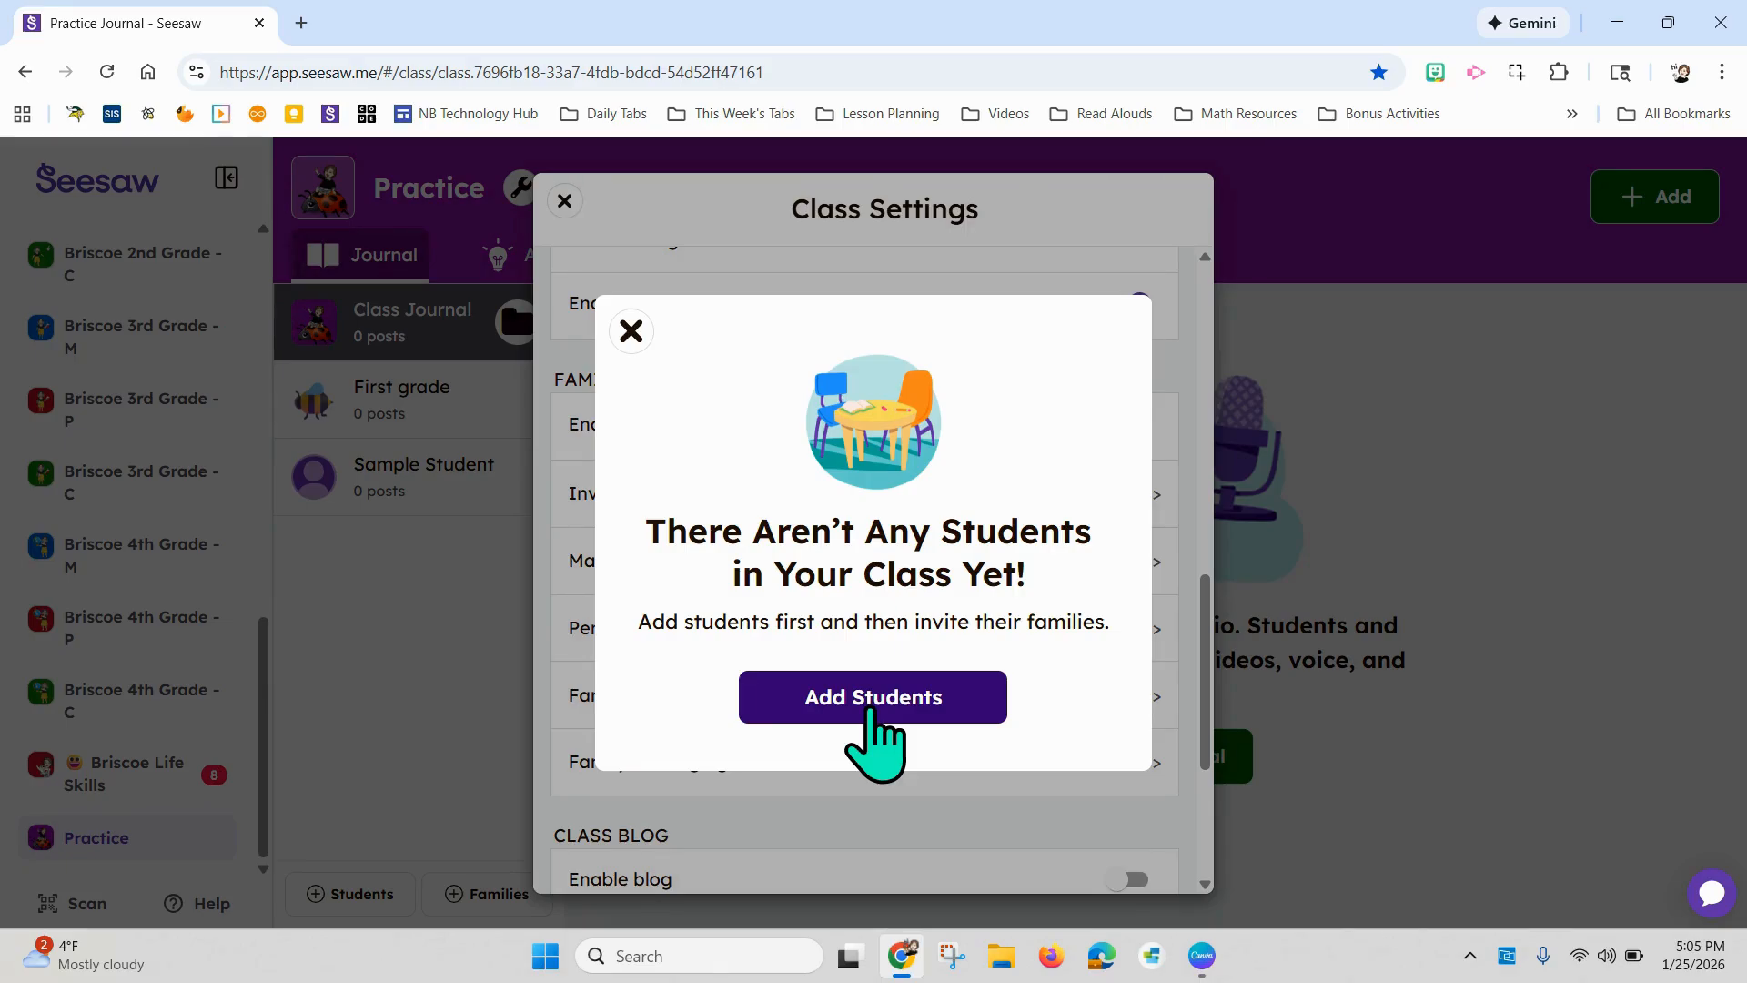
left_click(631, 331)
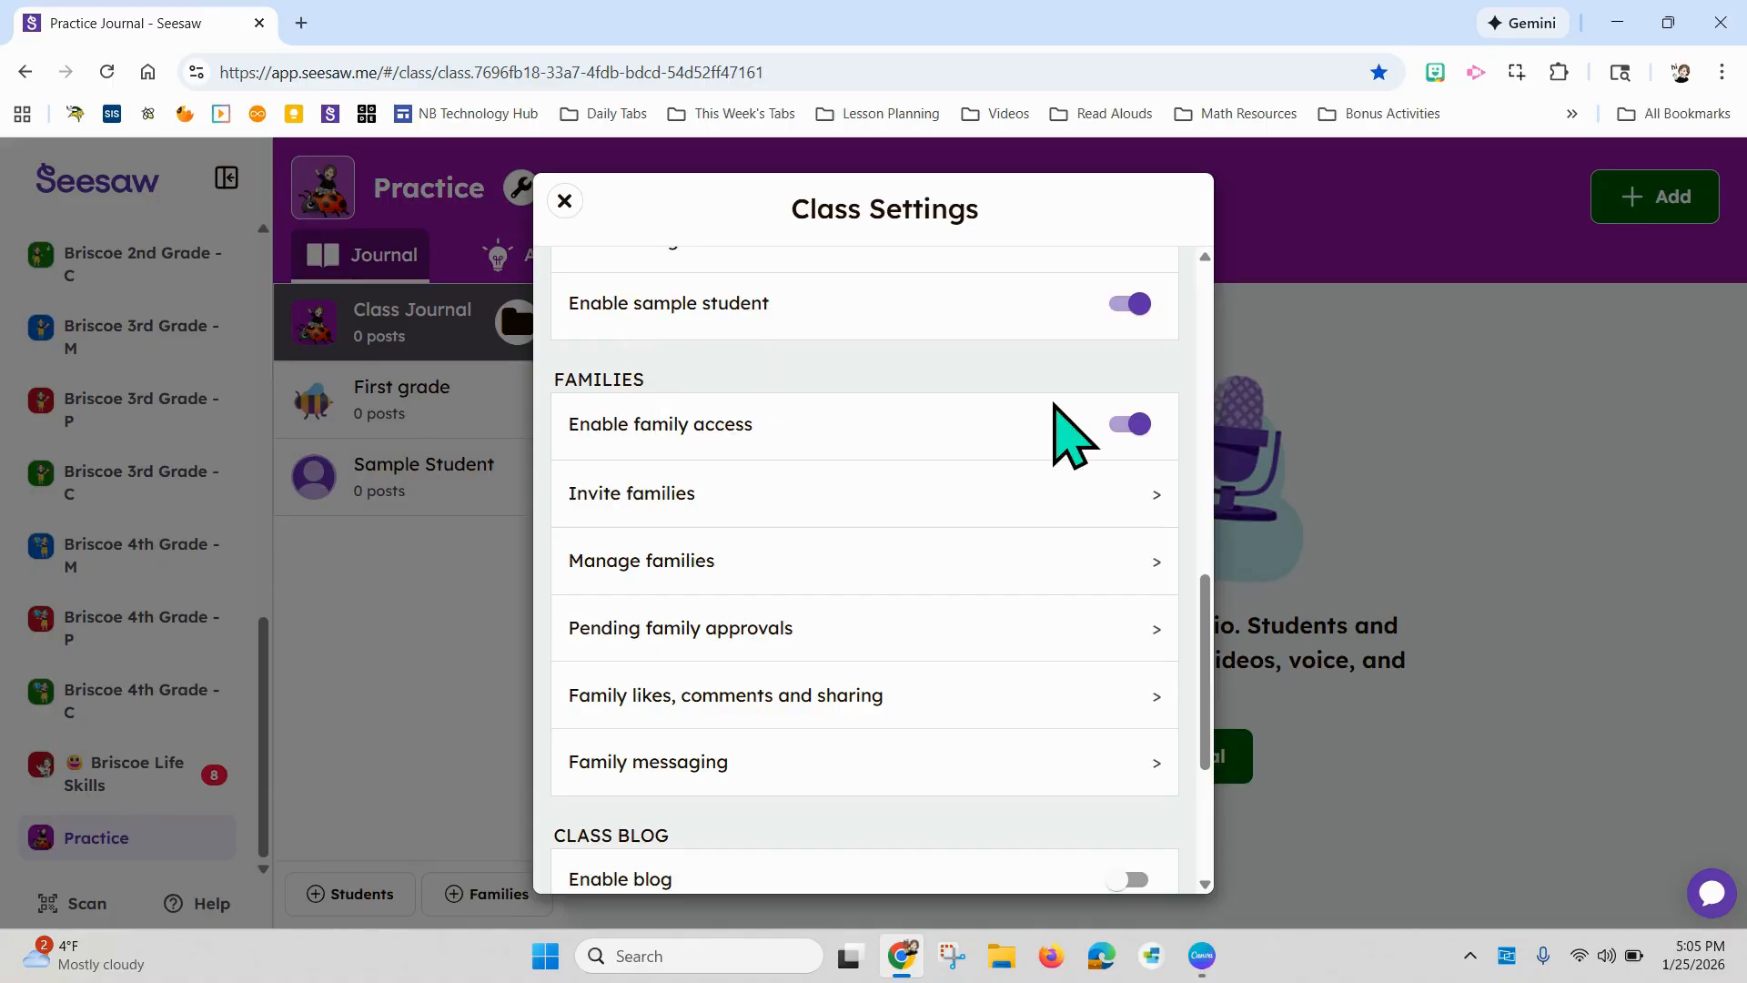
left_click(1083, 557)
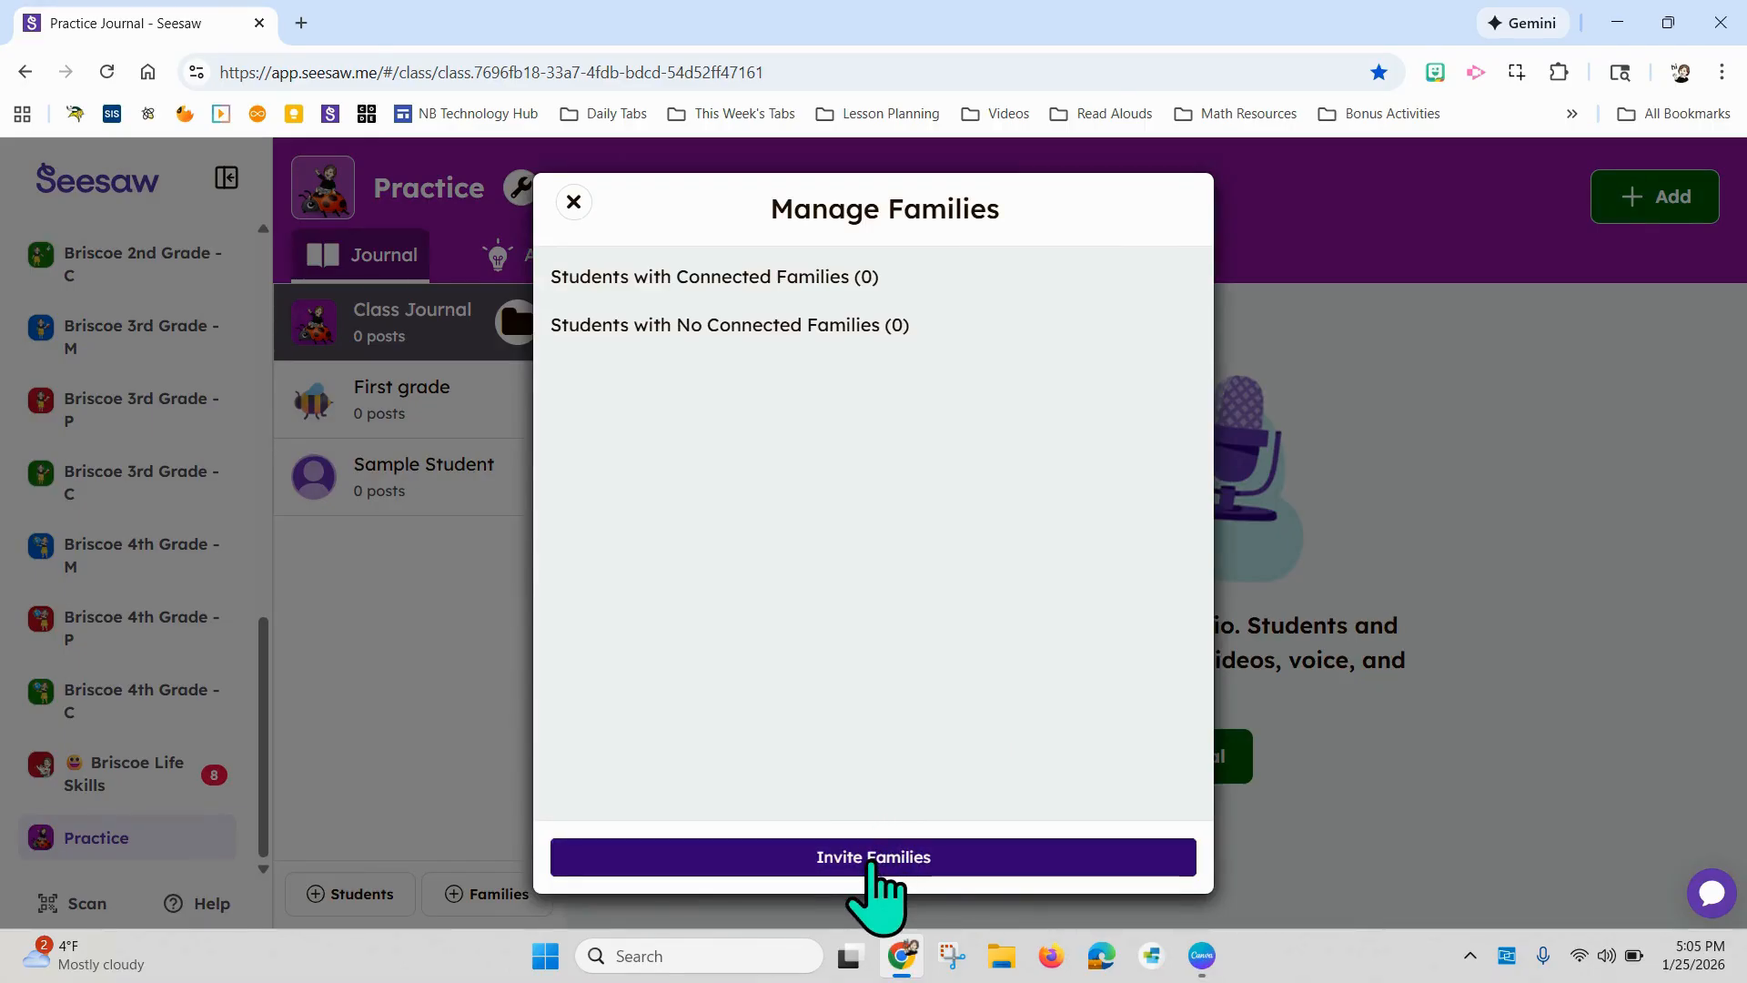
left_click(564, 204)
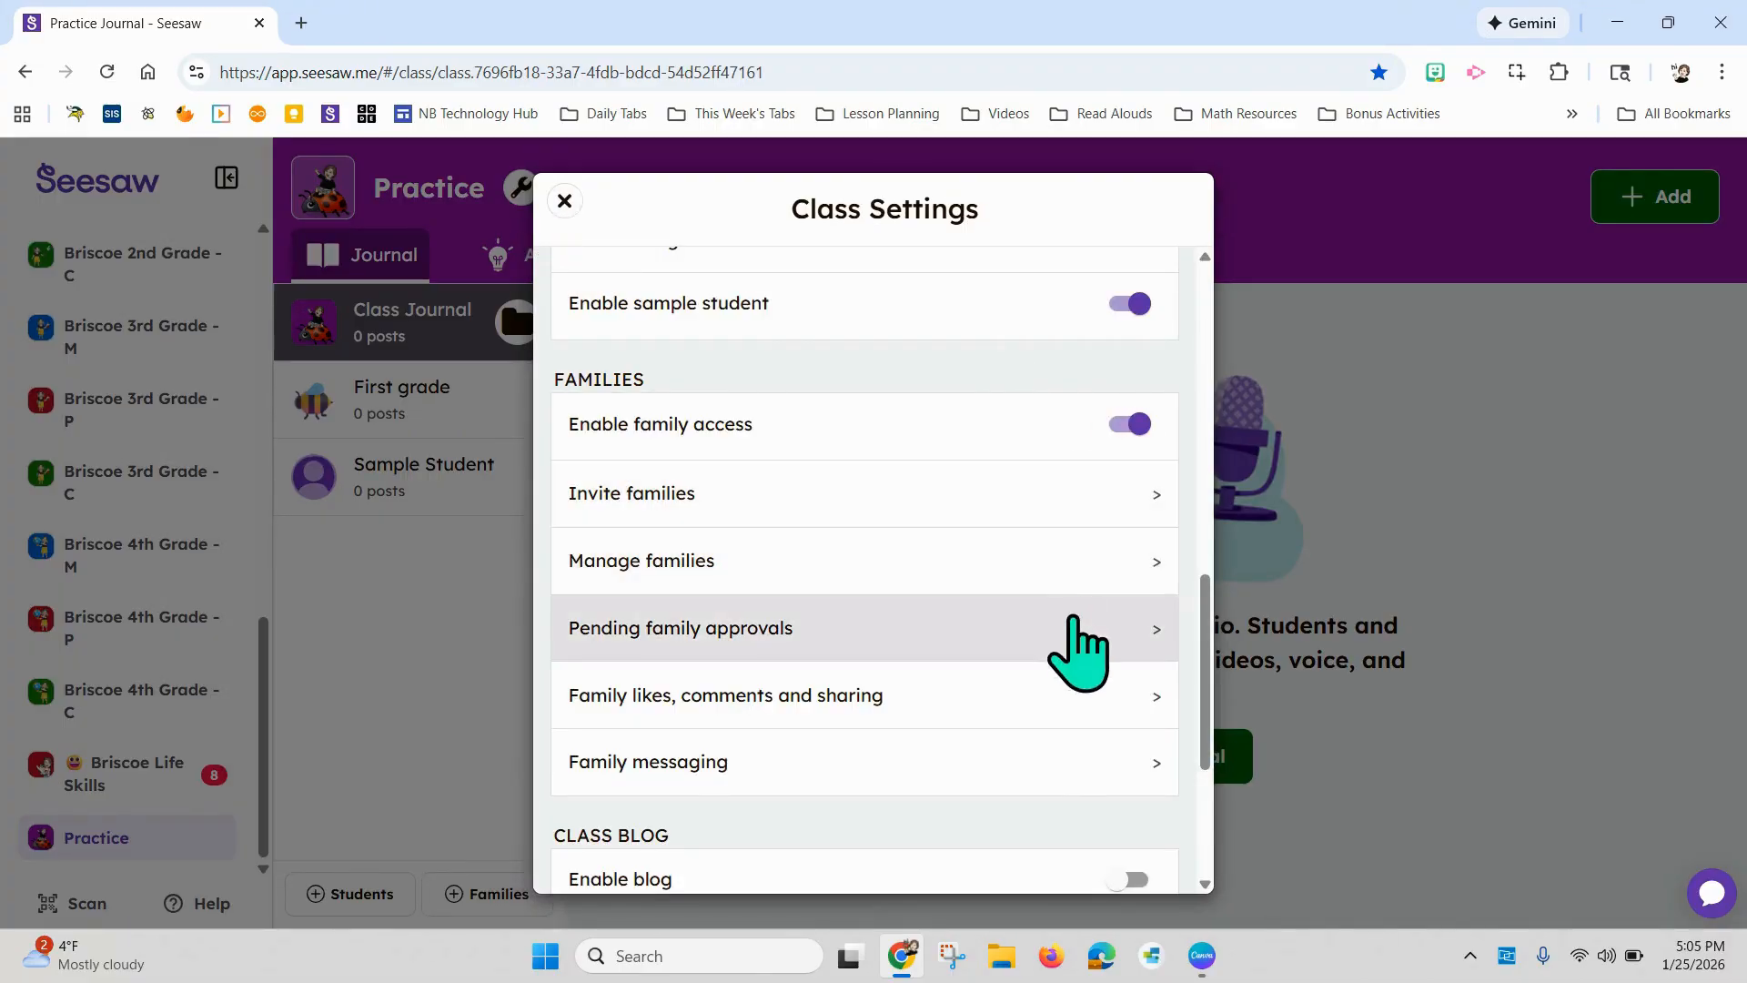
left_click(1092, 637)
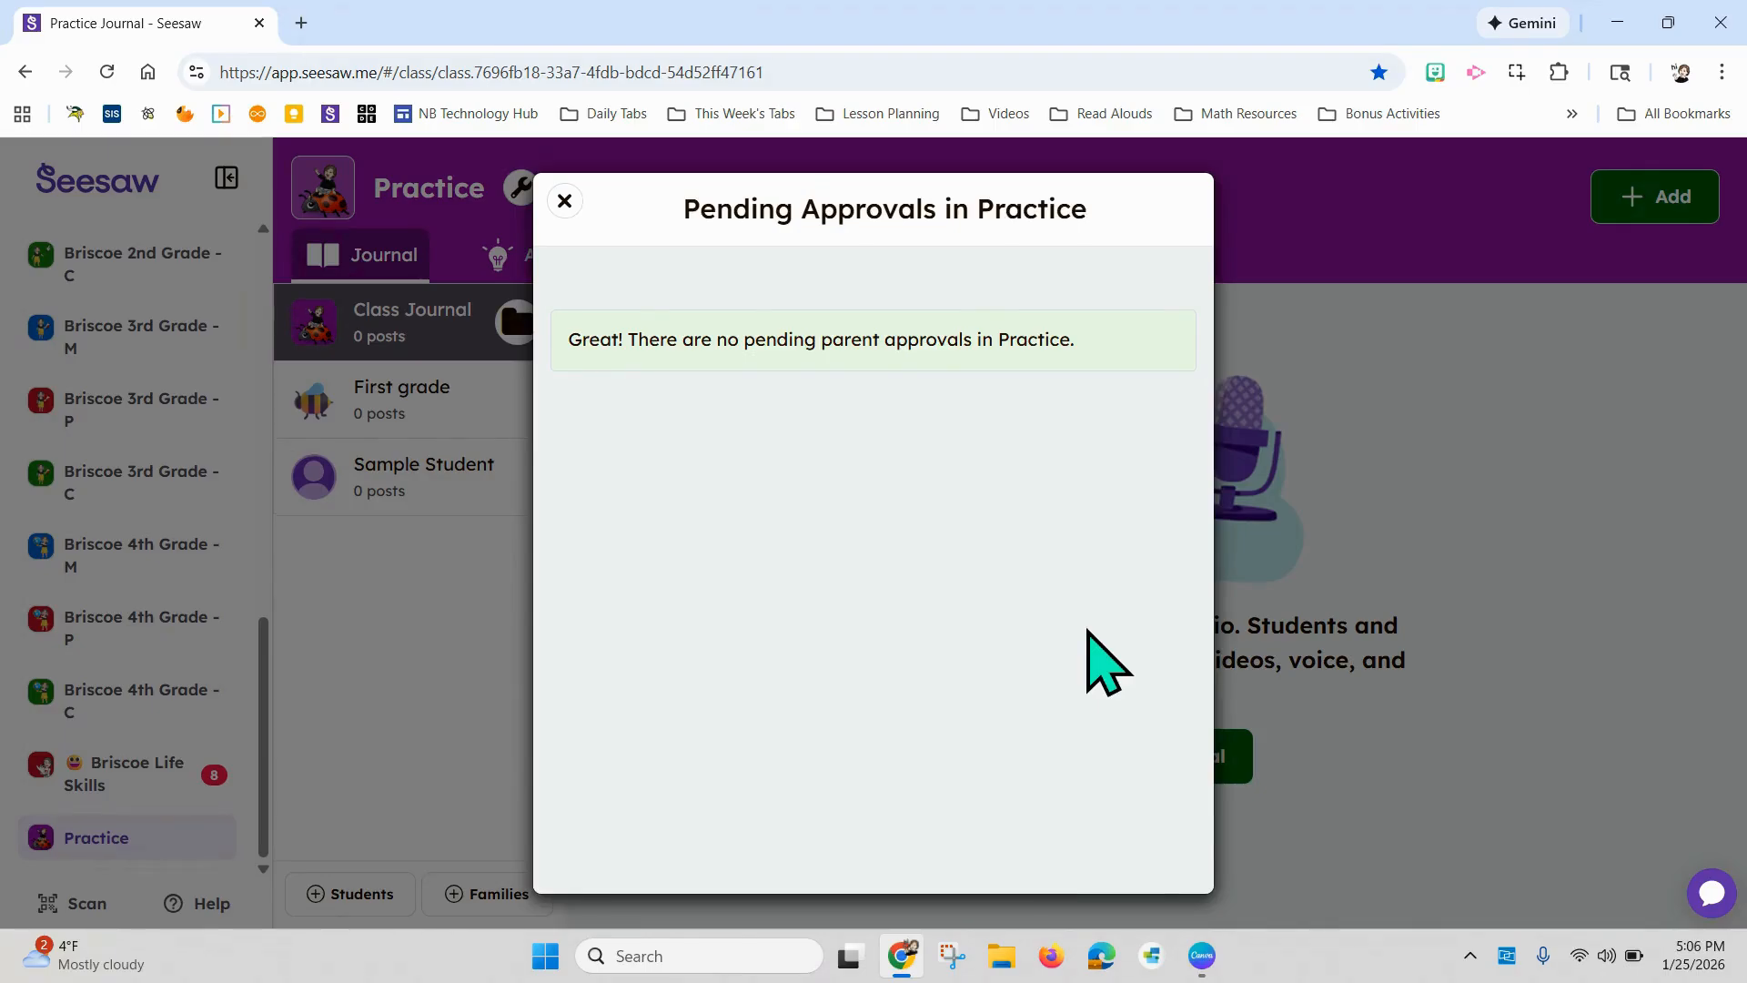
left_click(566, 202)
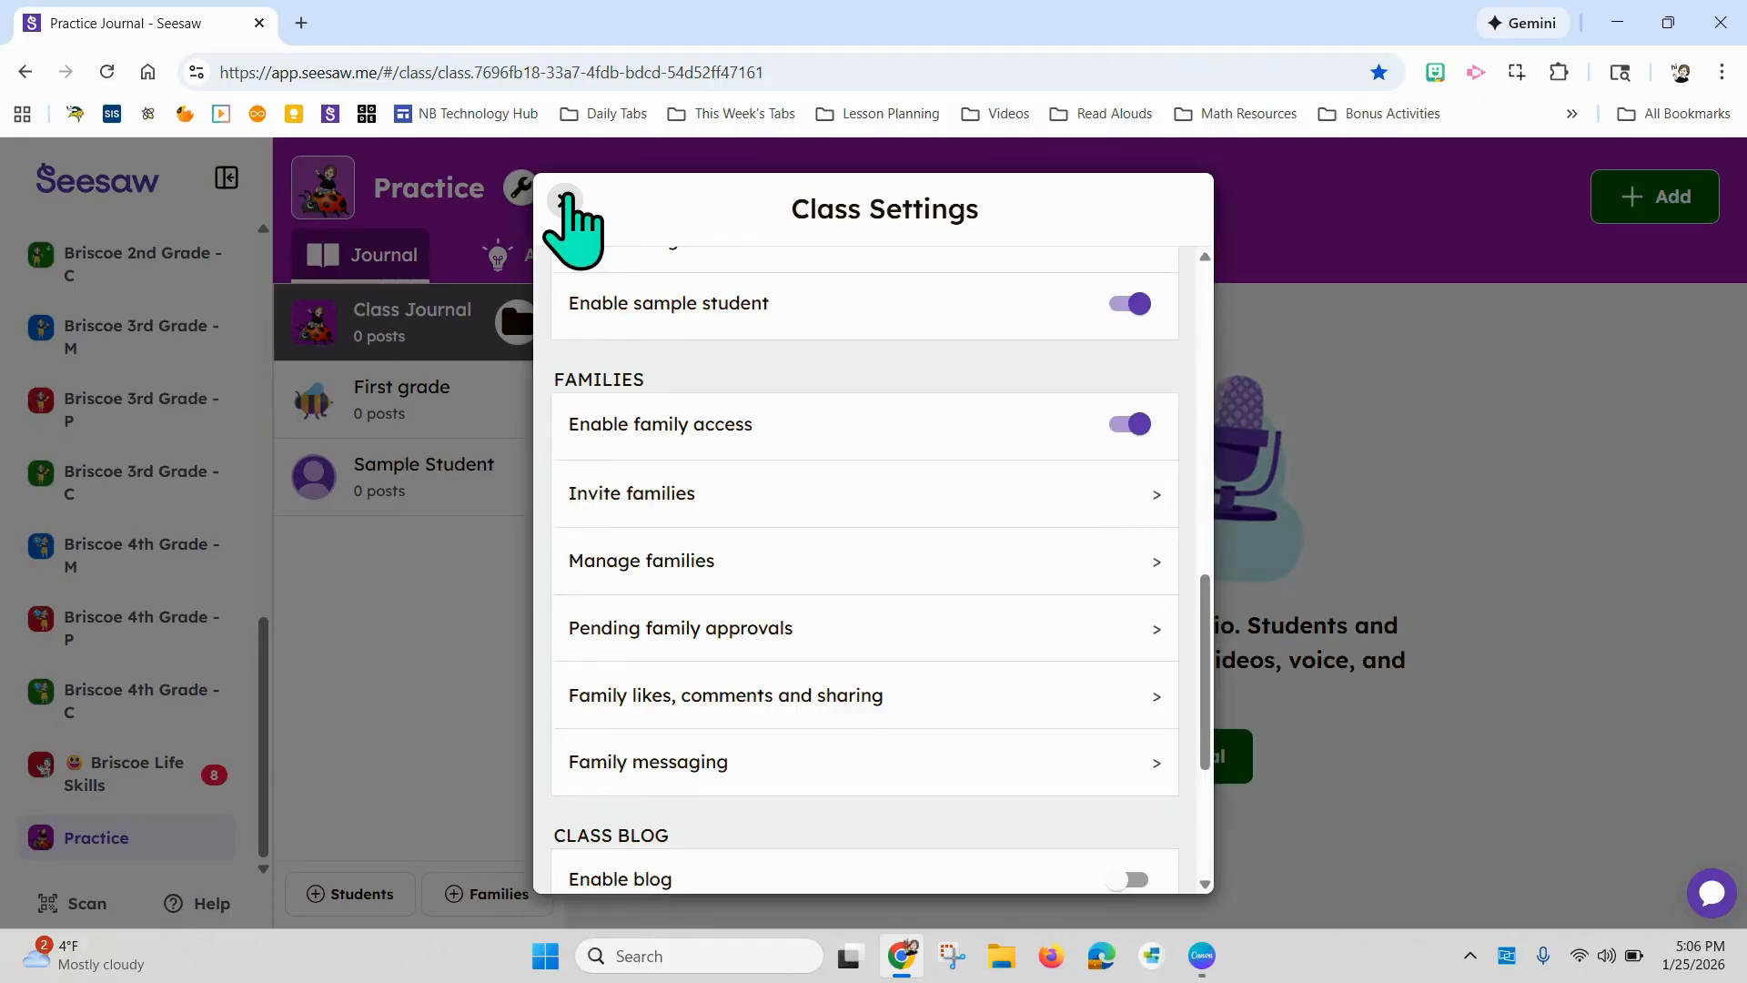
Step: Enable family likes in the class's family likes, comments and sharing settings
left_click(1103, 695)
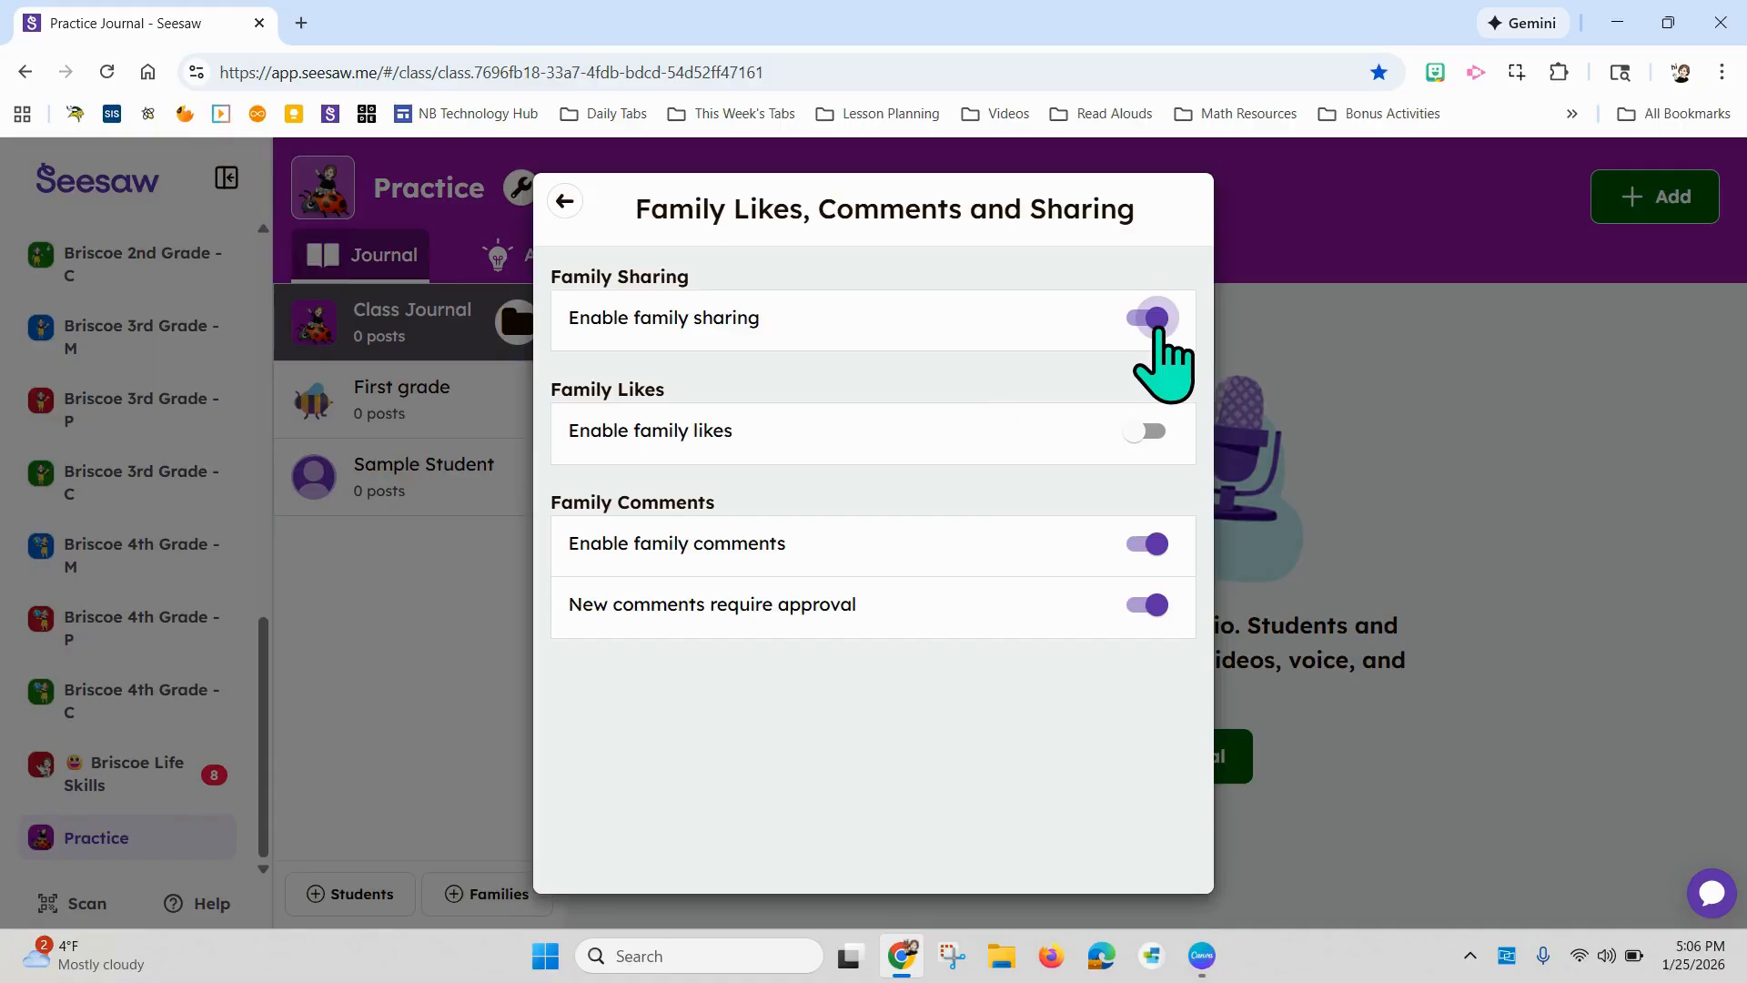
left_click(1151, 452)
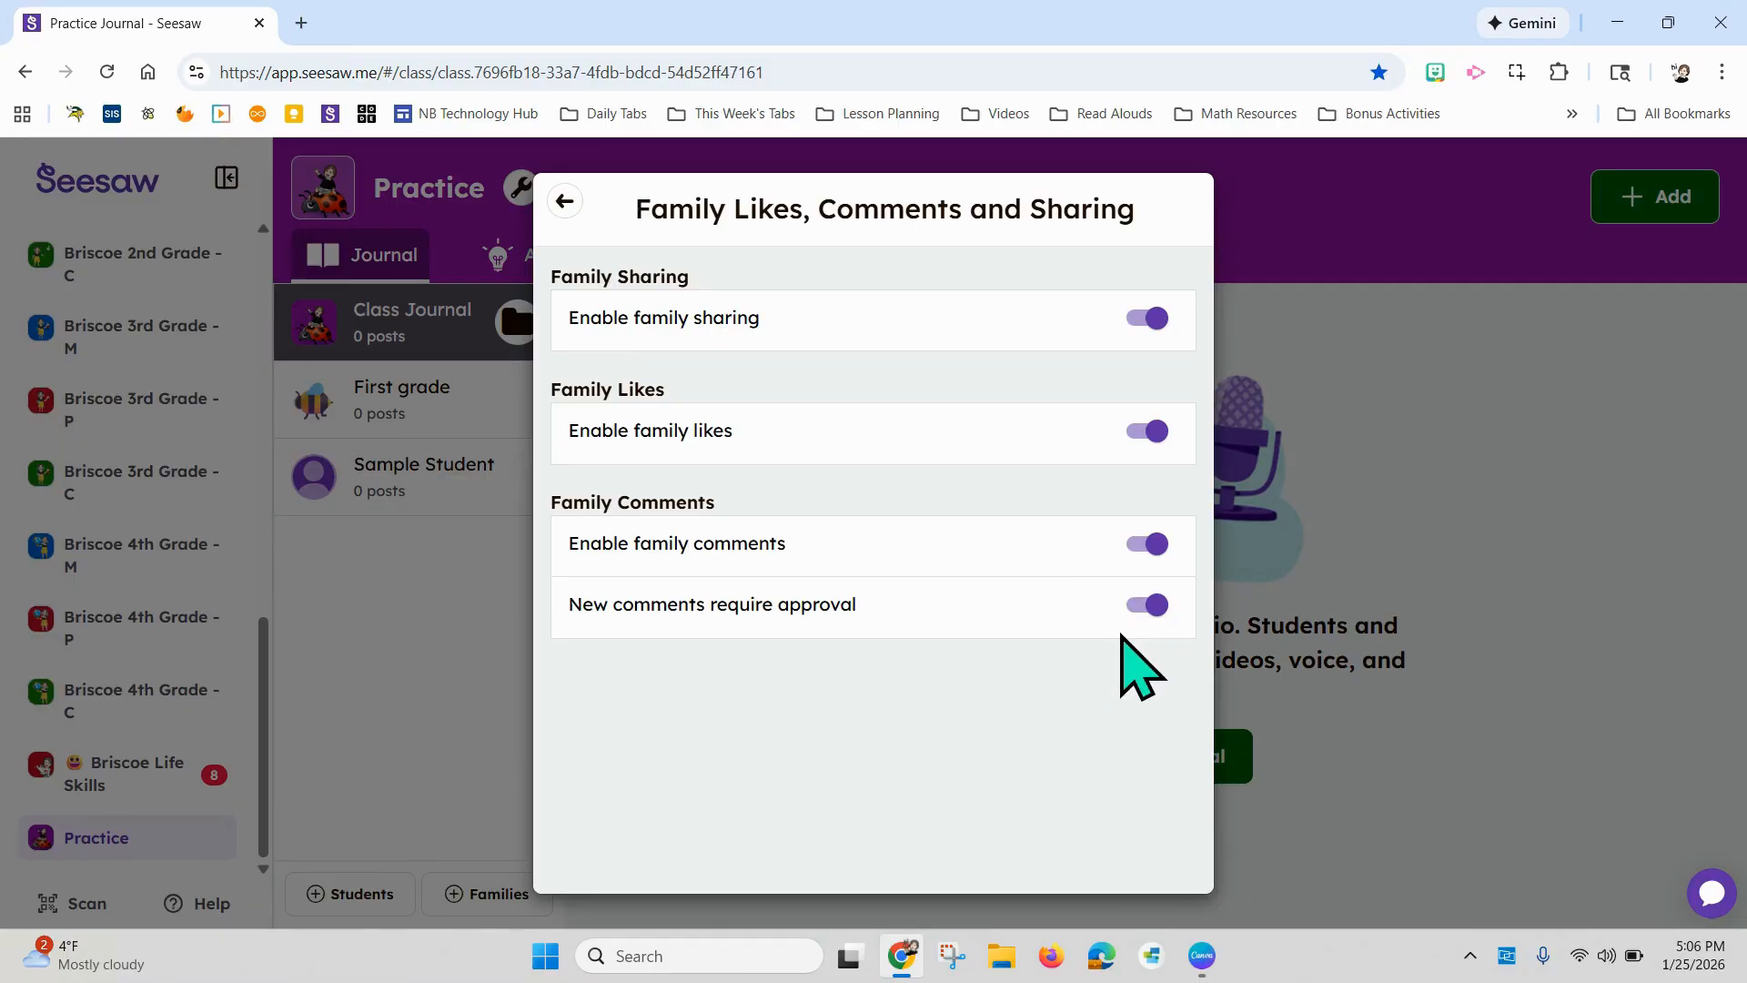
left_click(564, 202)
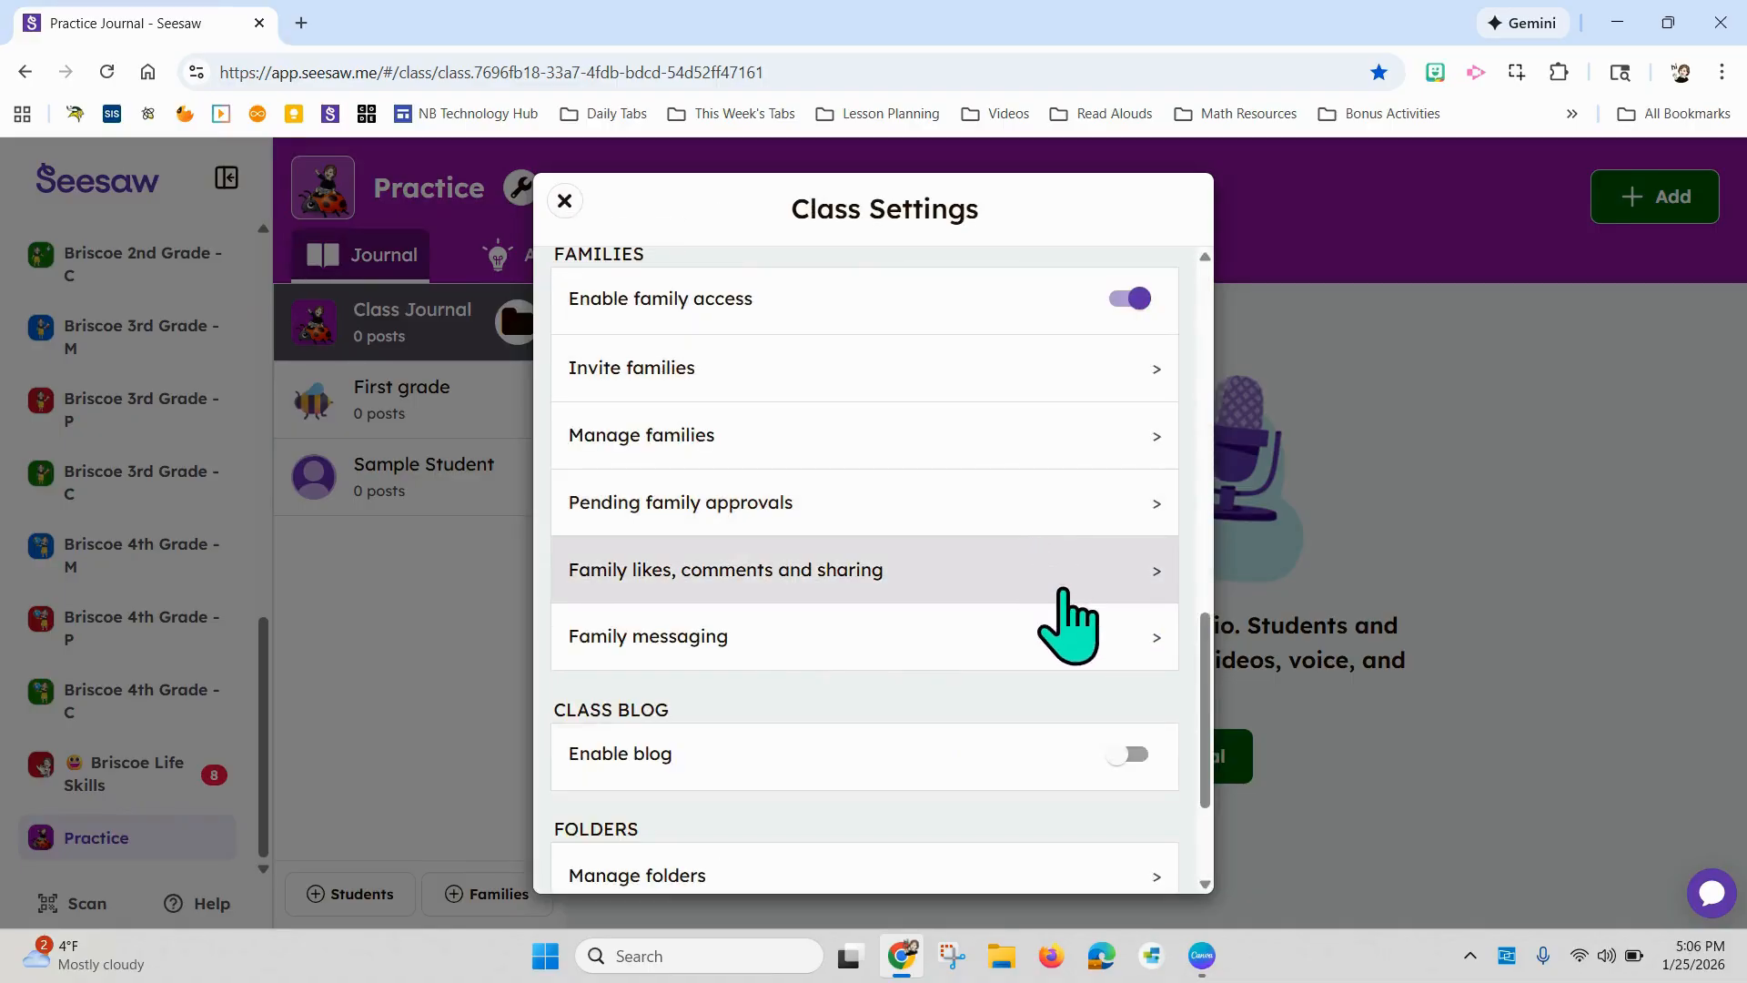
Step: Allow families to start new conversations with teachers in the family messaging settings
left_click(1101, 634)
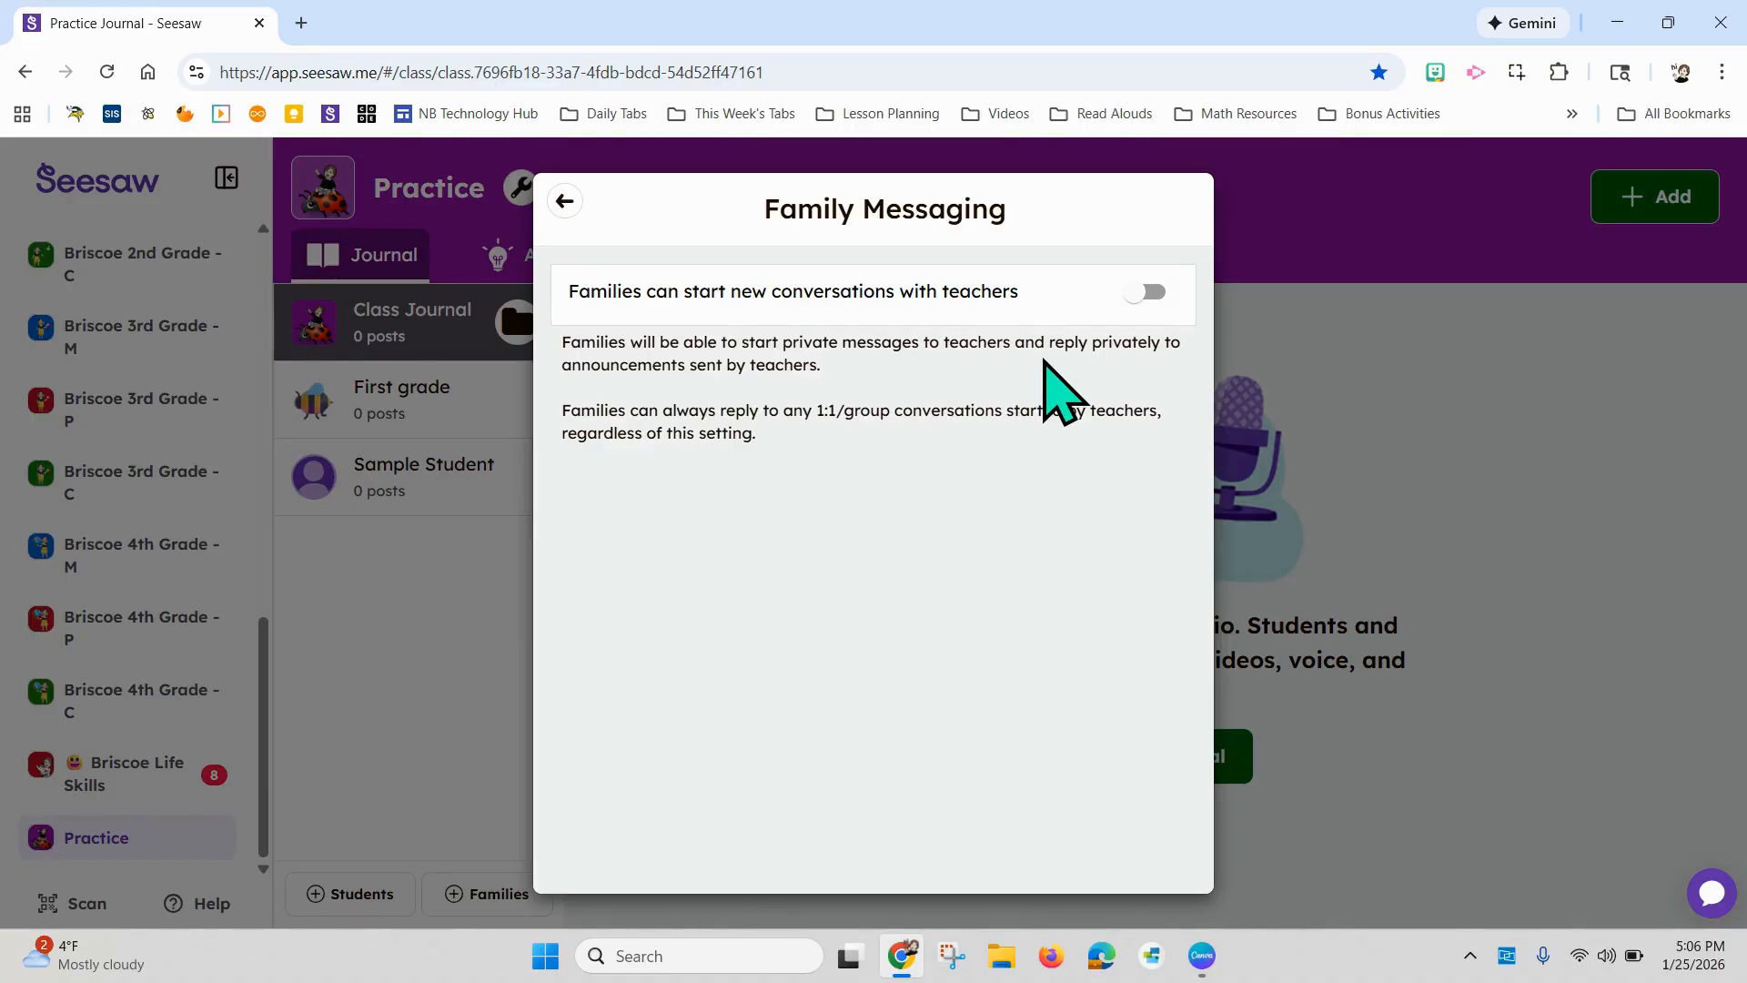
left_click(1137, 293)
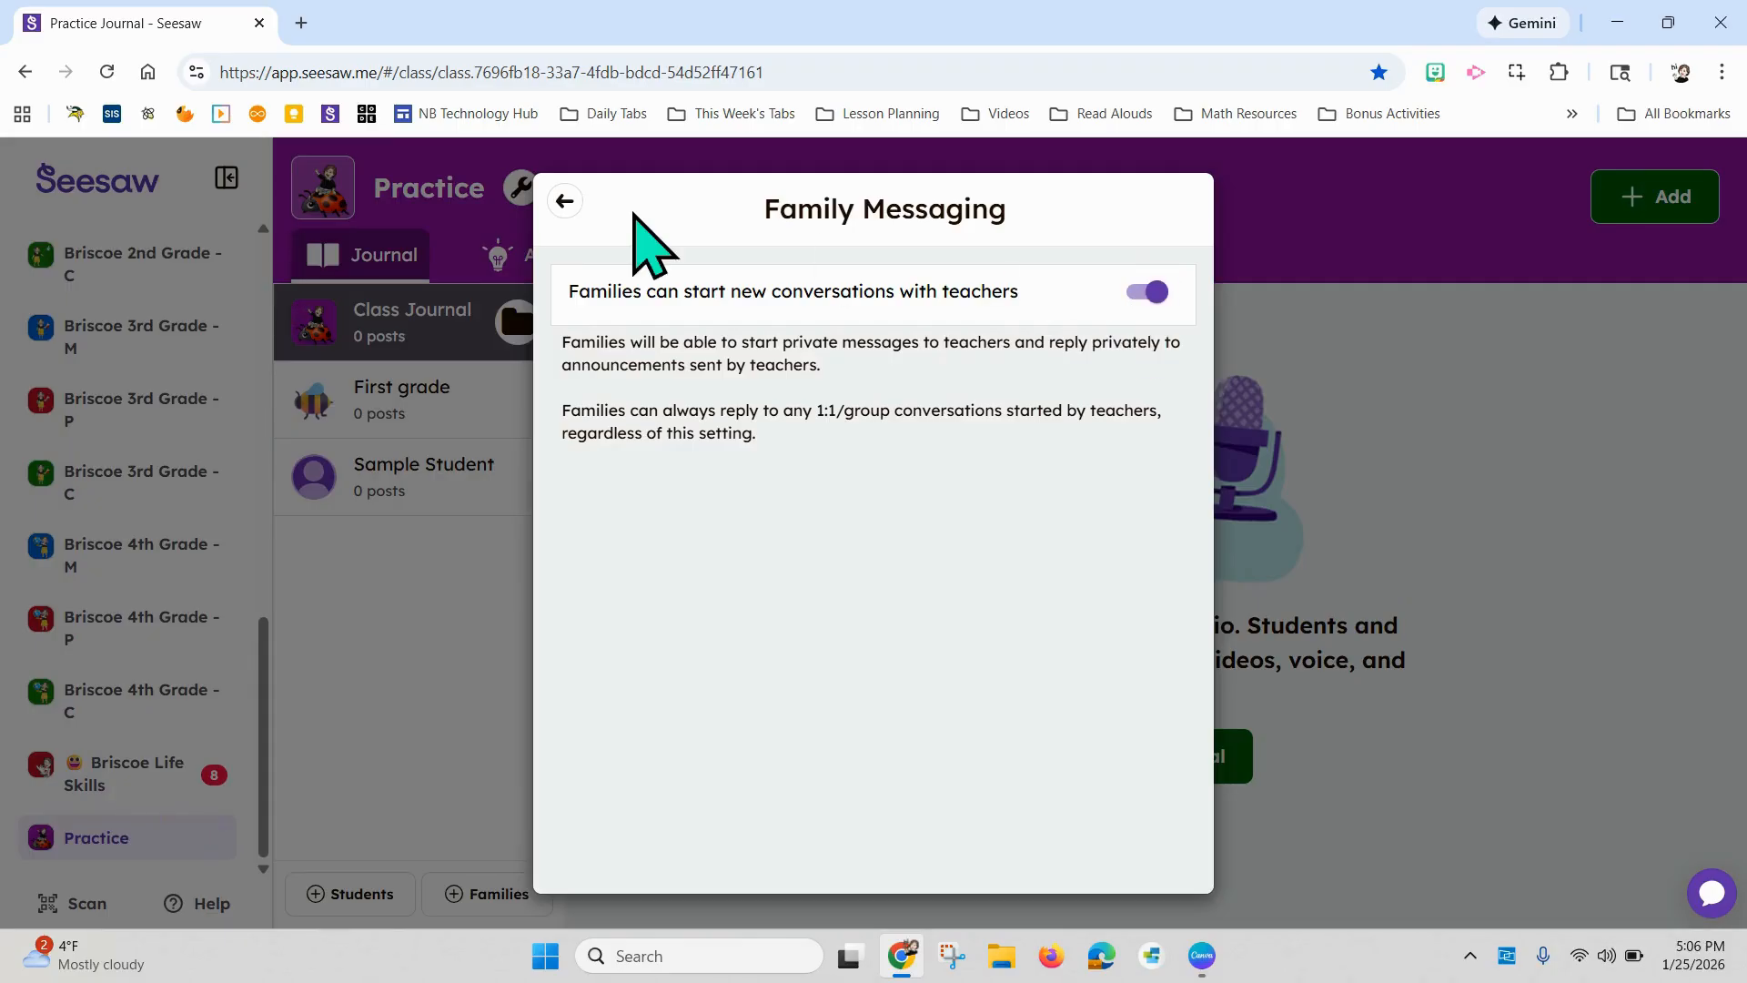
left_click(564, 201)
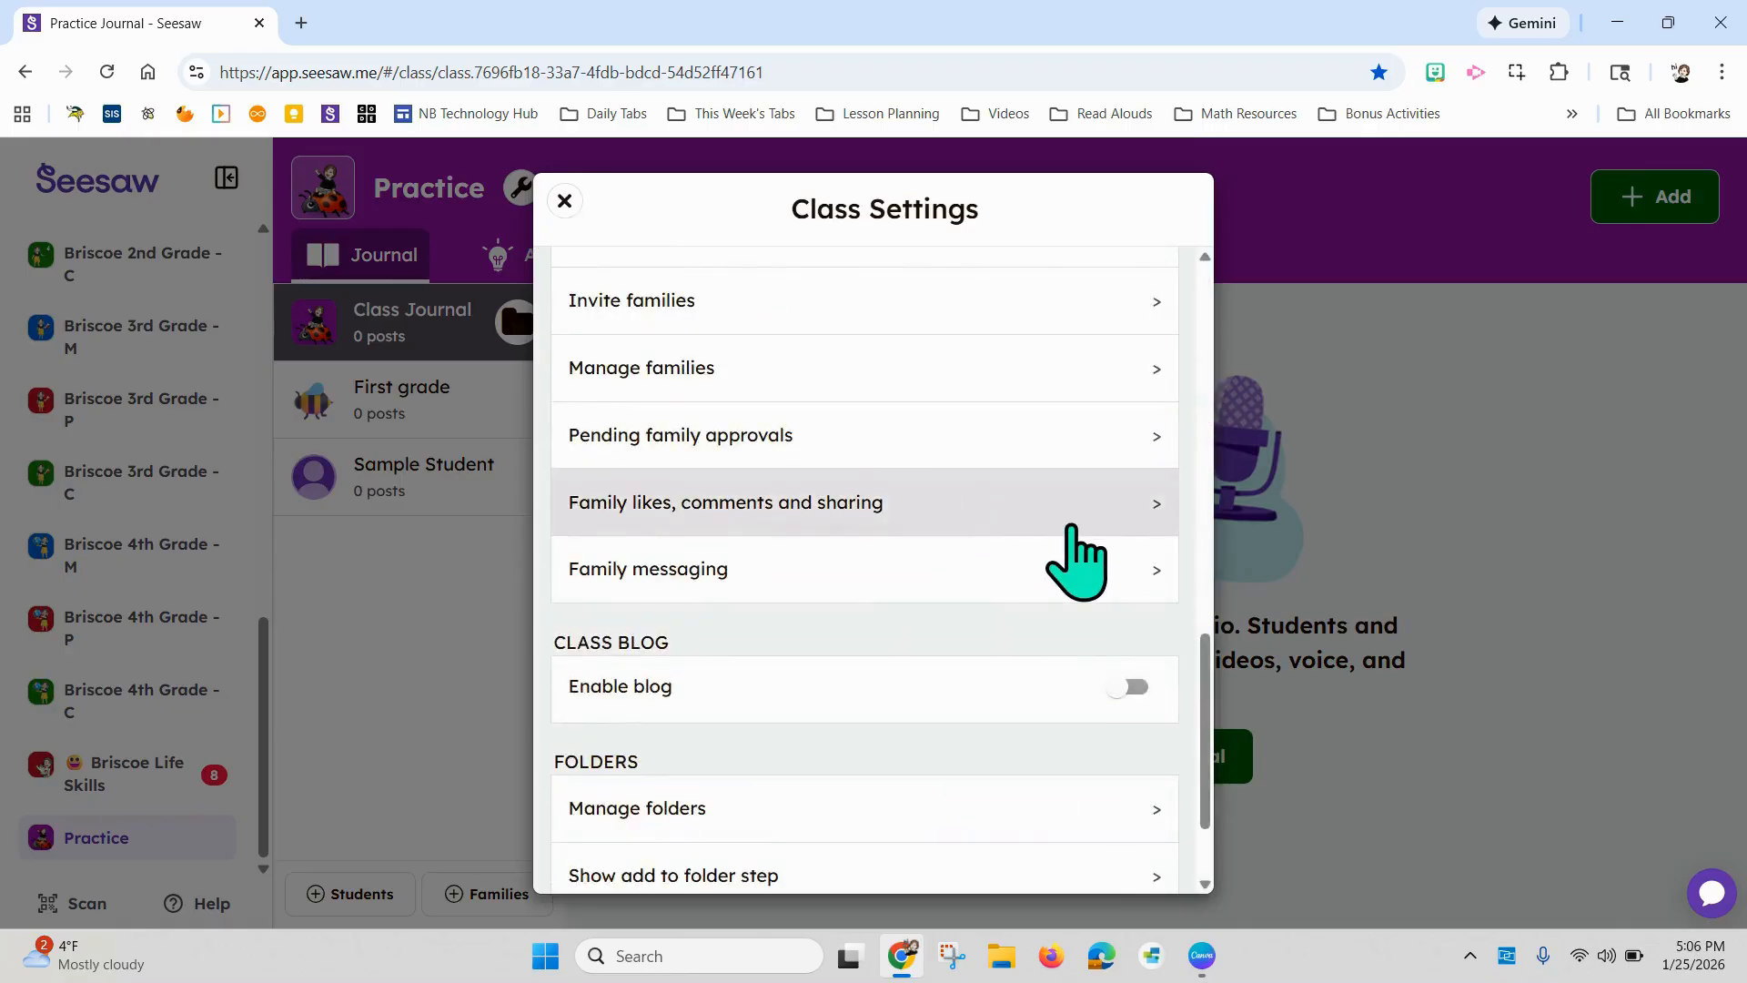
Step: Examine the class's folder management and the choices for showing the add to folder step, and close the class settings
scroll(1065, 558, "down", 2)
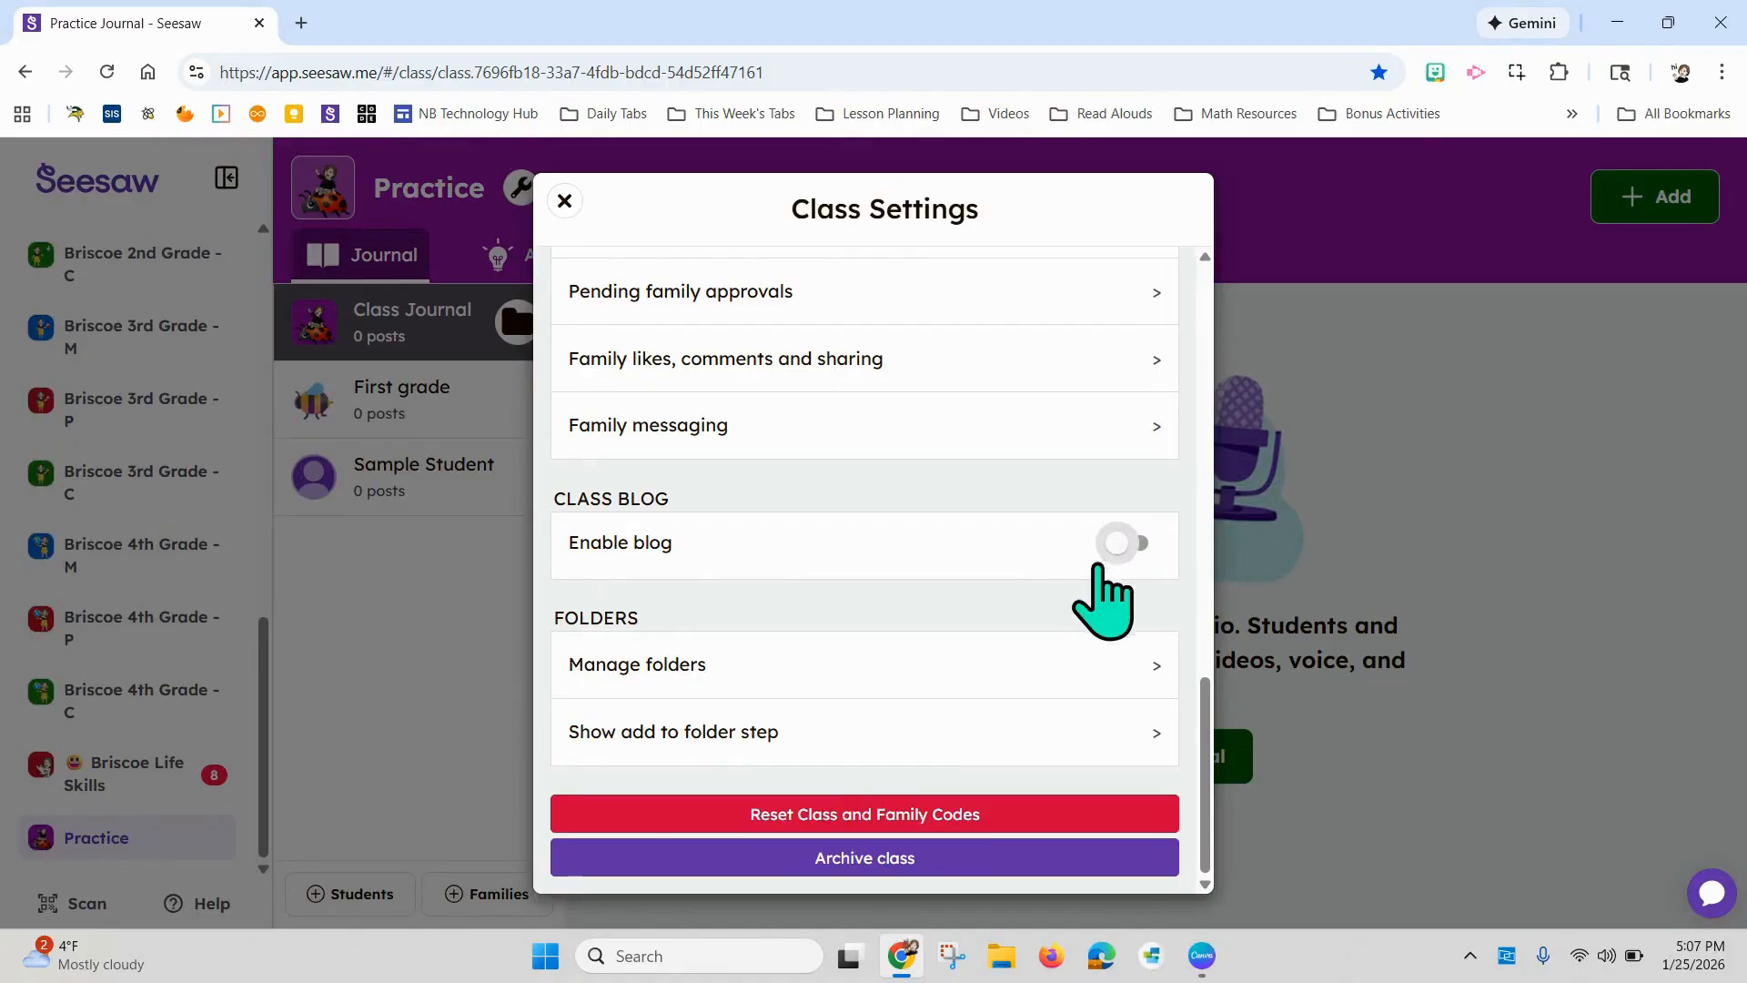
left_click(1048, 675)
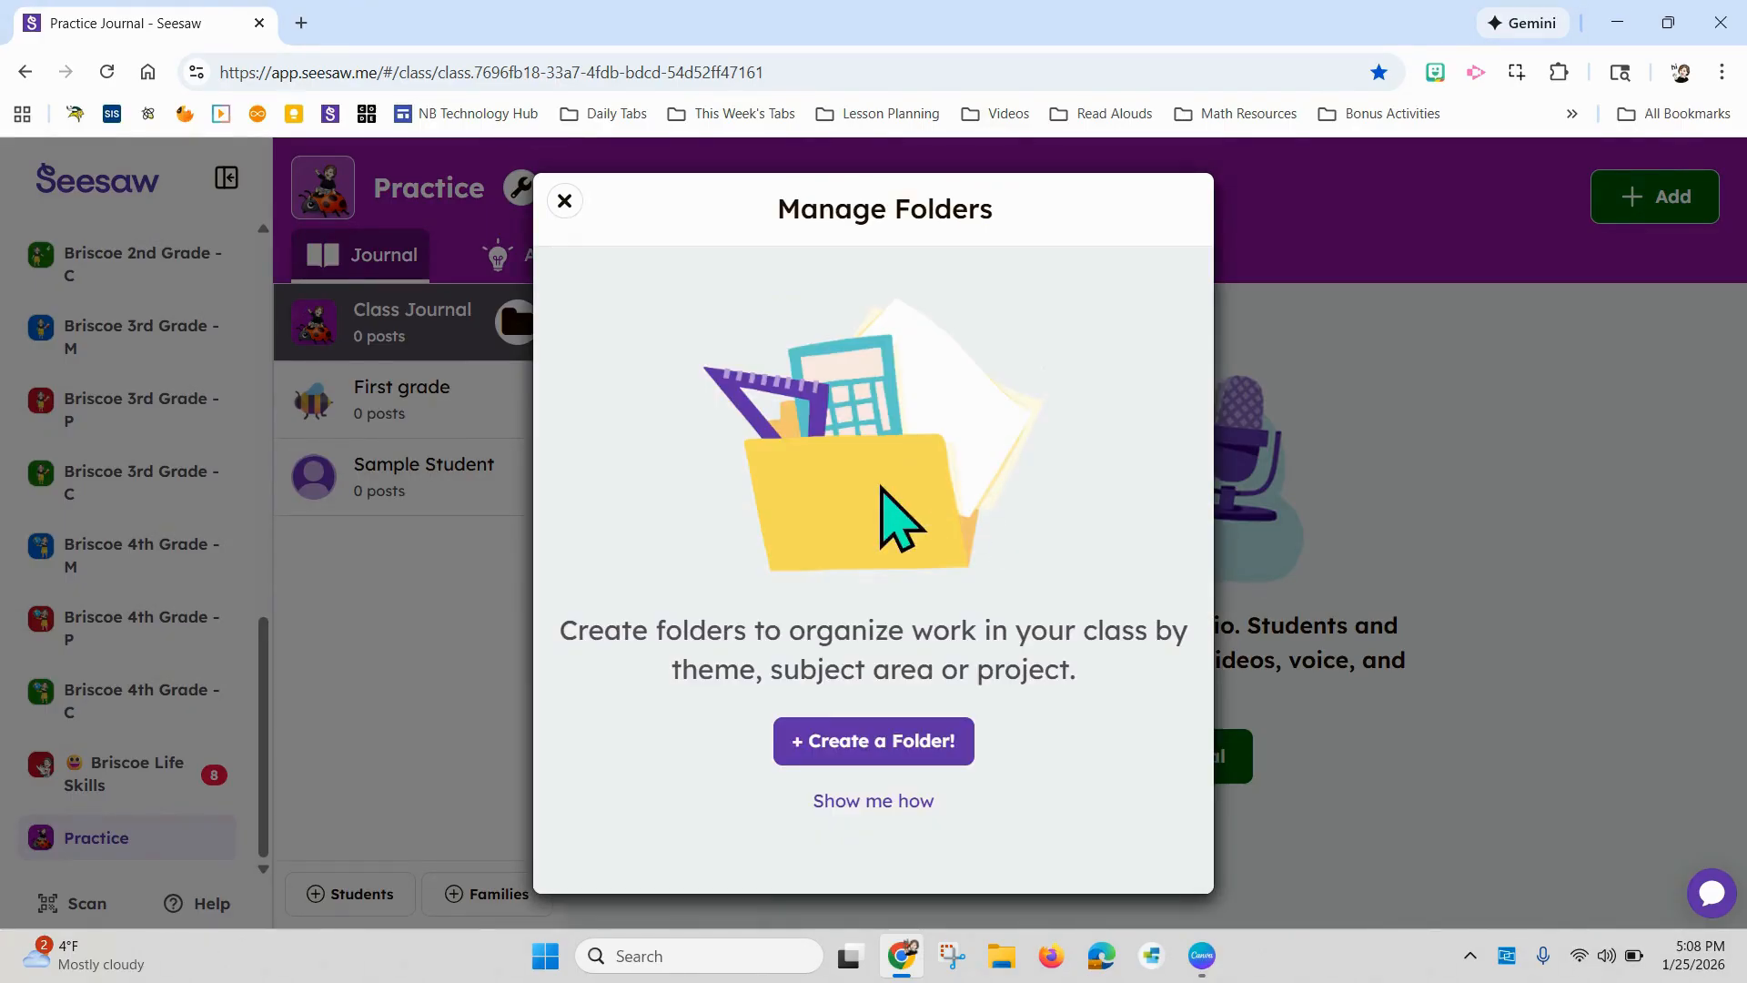
left_click(566, 204)
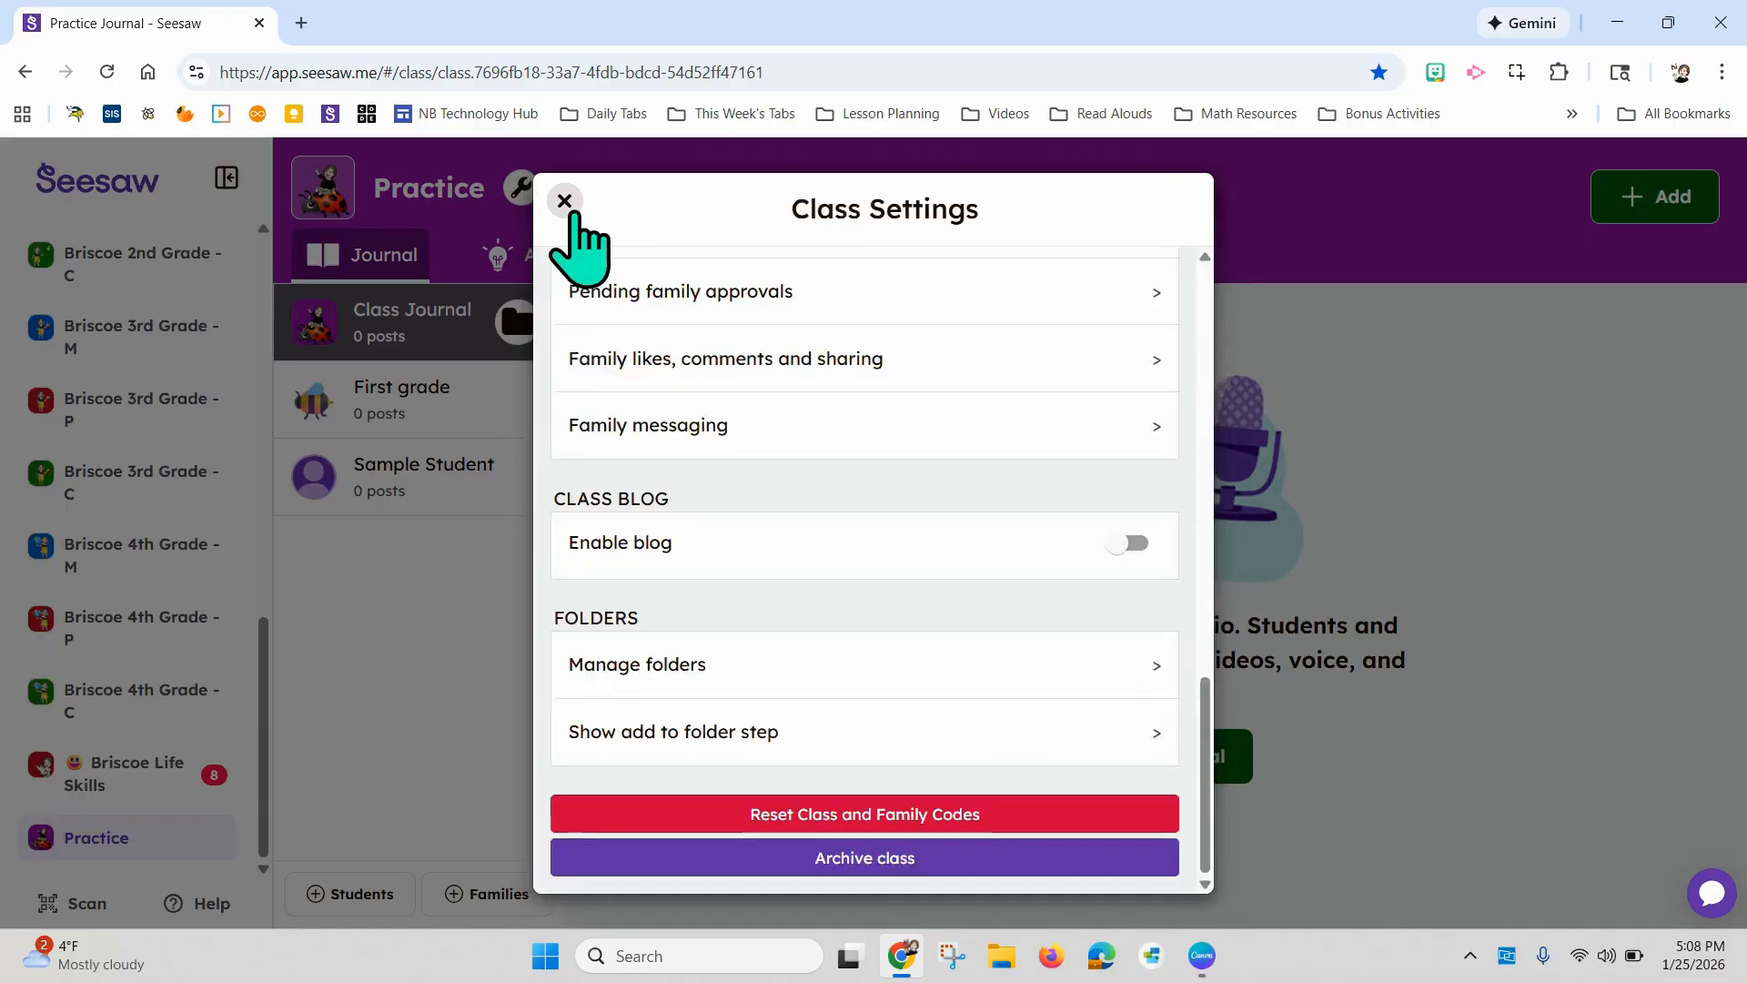
left_click(1059, 747)
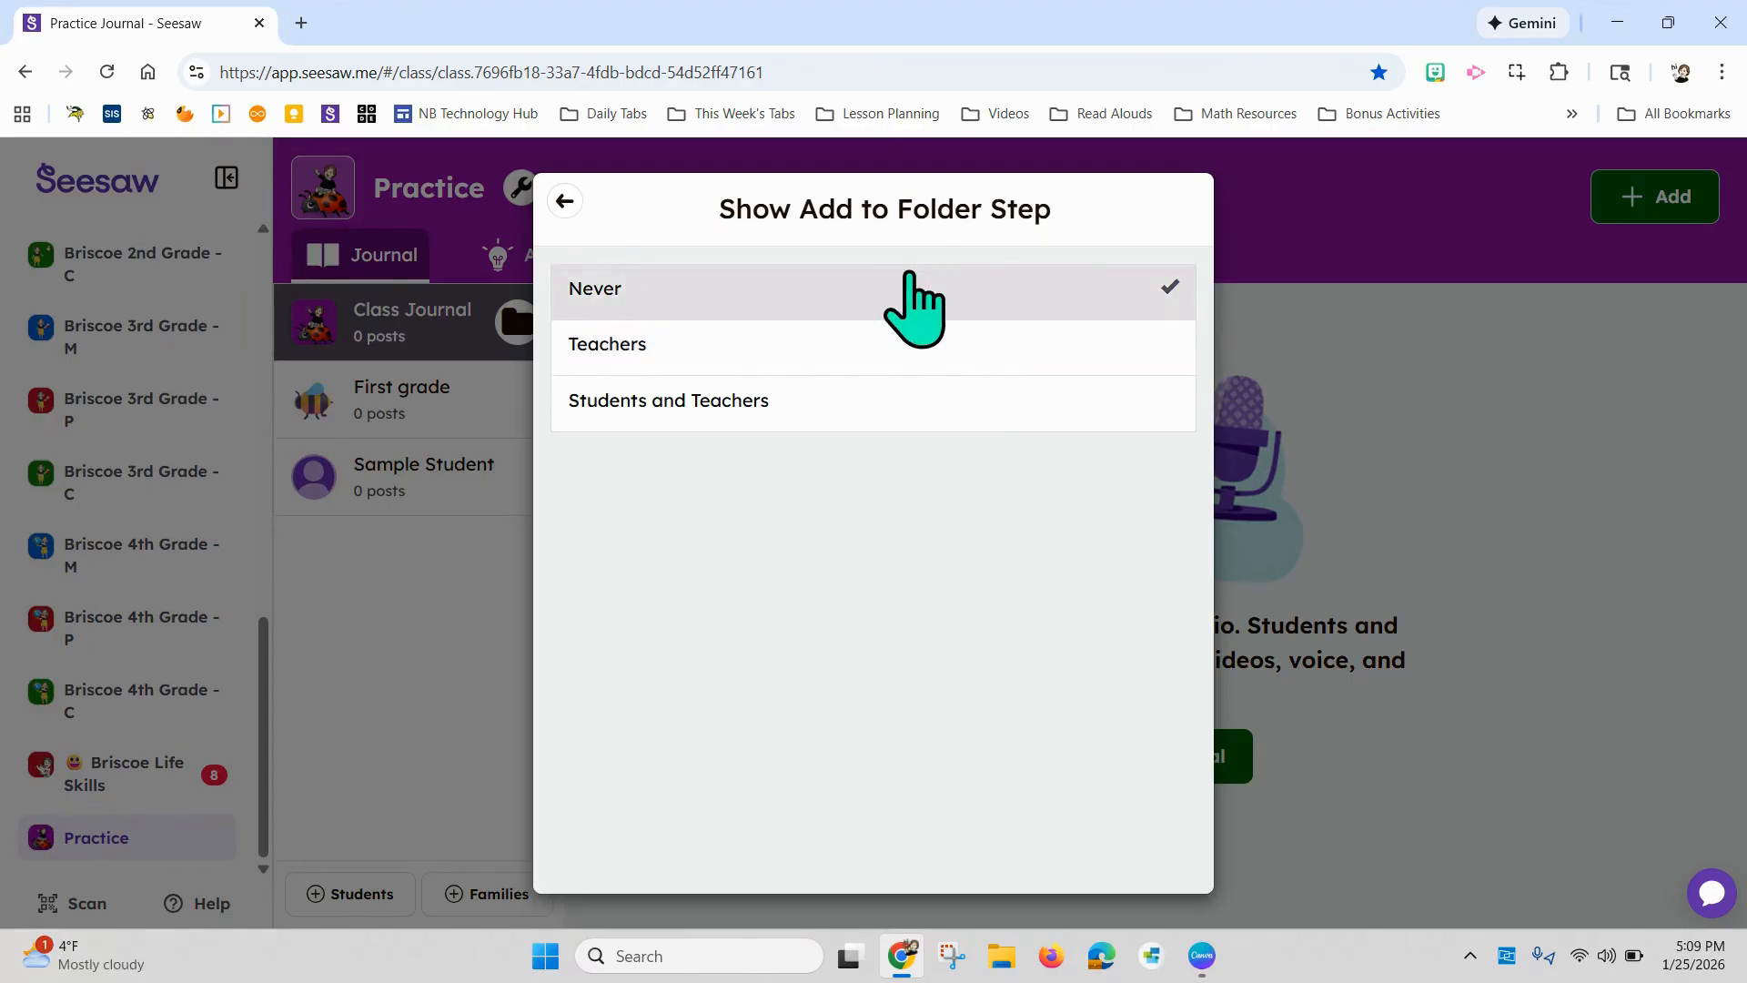
left_click(565, 202)
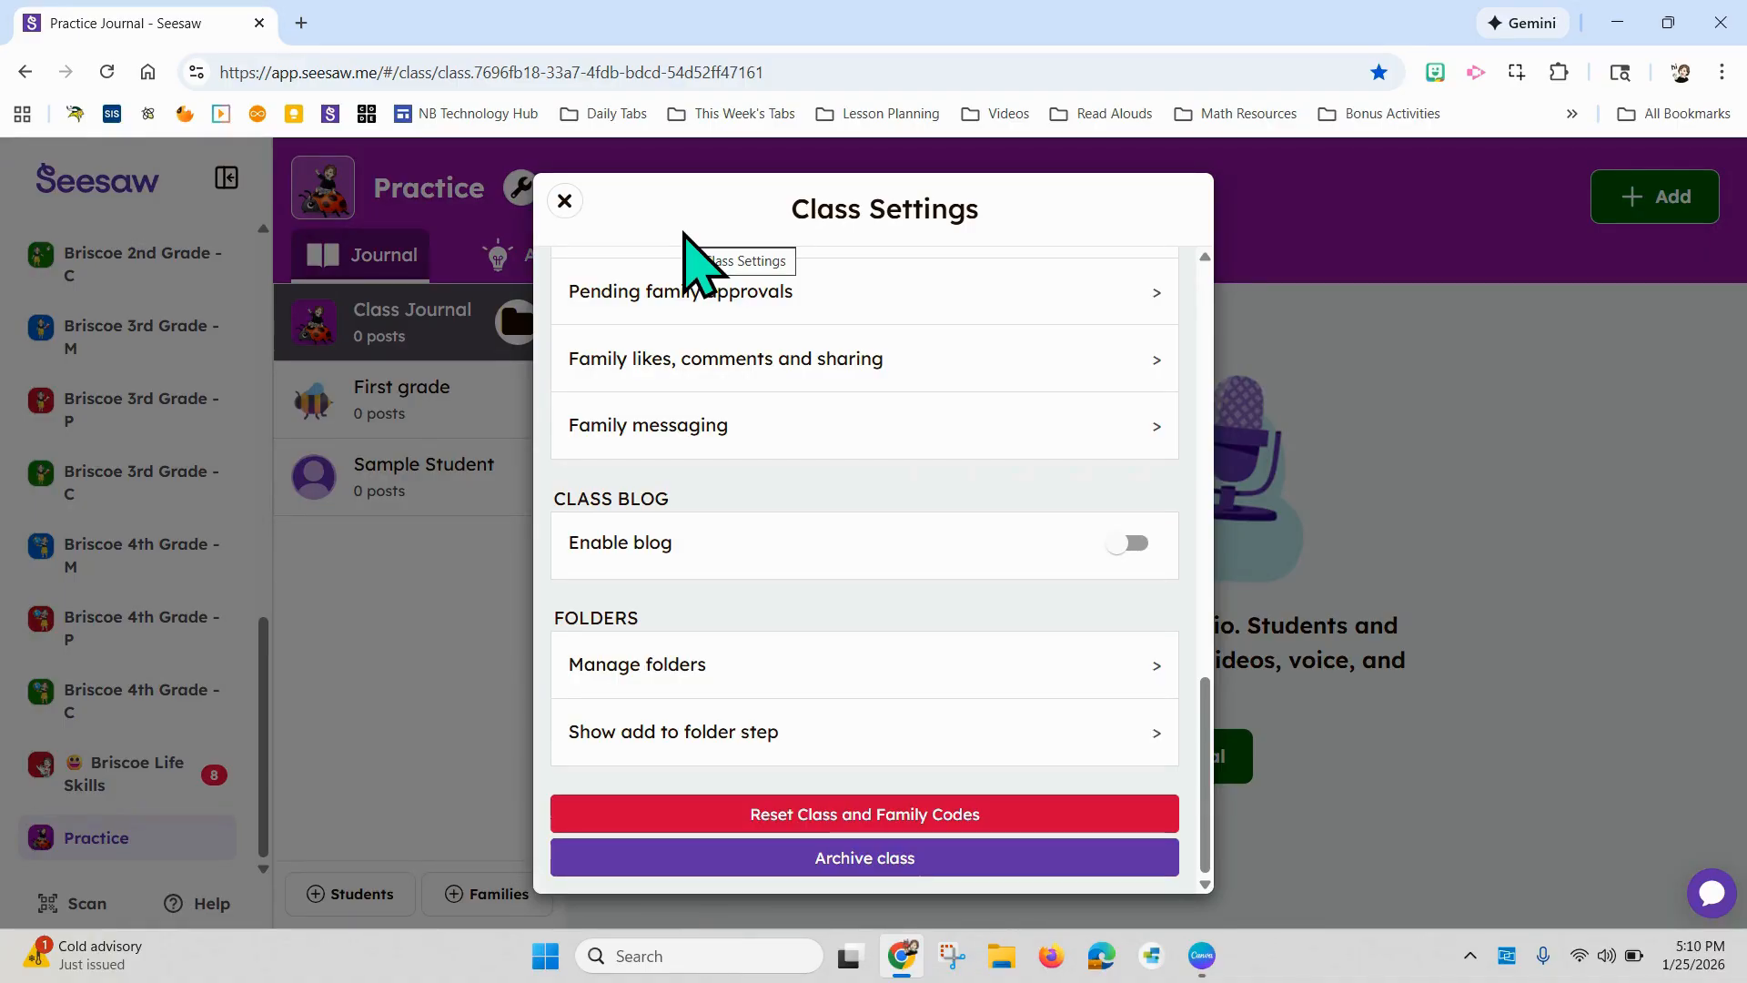
left_click(564, 201)
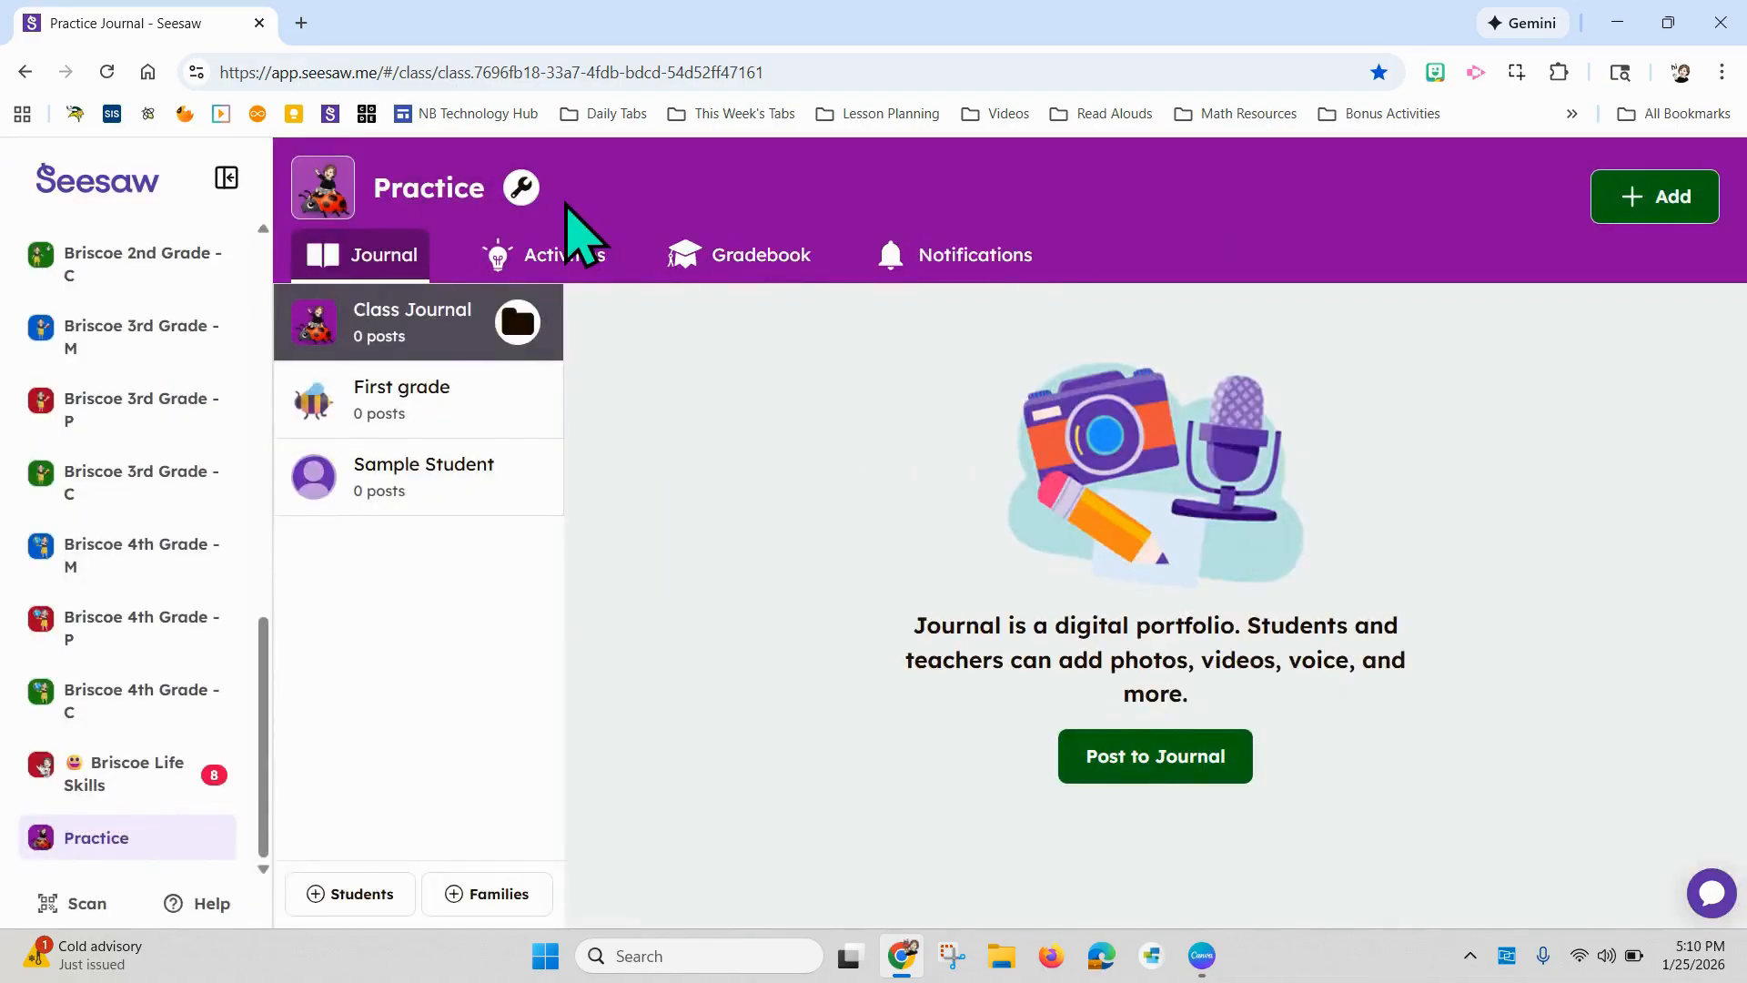